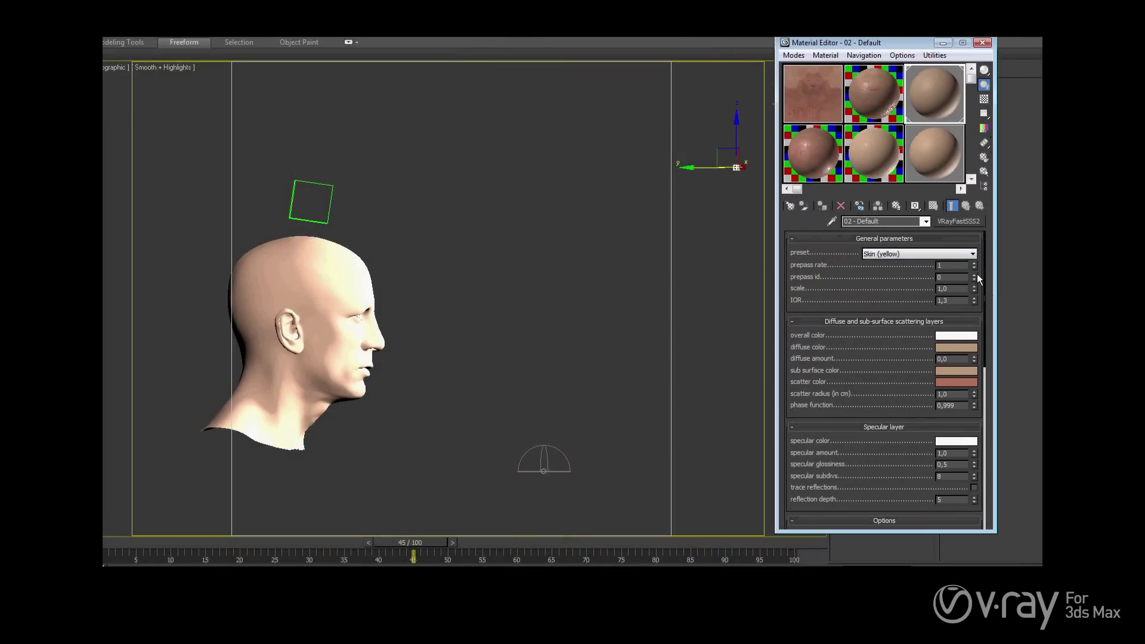
- Load the Skin (yellow) preset on the VRayFastSSS2 material and set its prepass rate to 1
left_click(975, 268)
left_click_drag(910, 47, 882, 28)
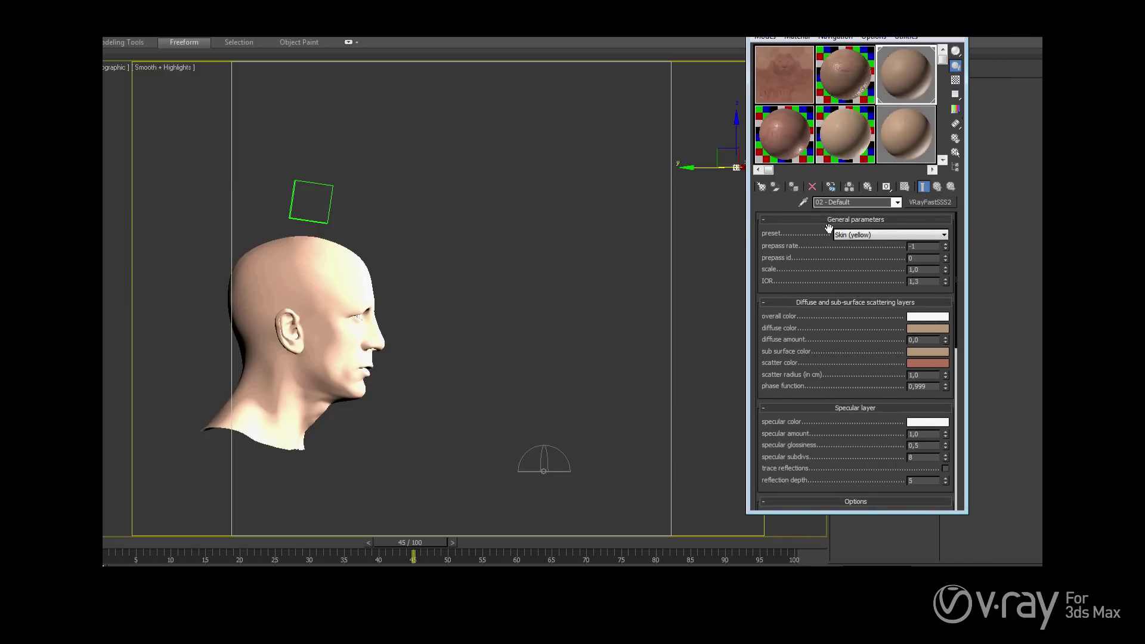
scroll(835, 334, "down", 2)
scroll(867, 386, "up", 2)
left_click(915, 232)
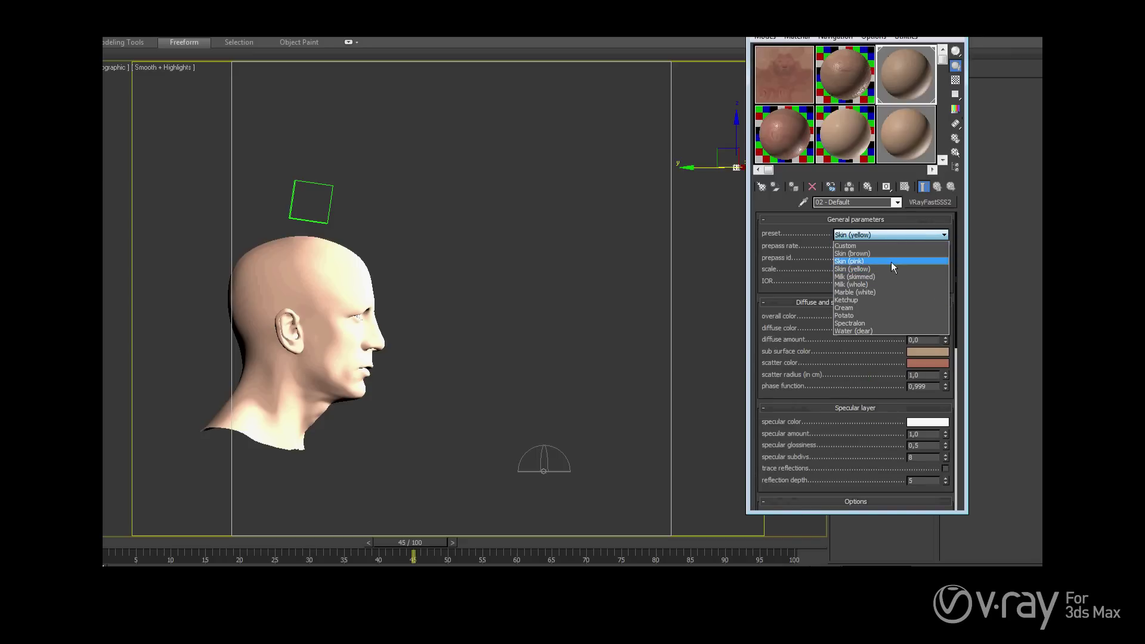
left_click(888, 272)
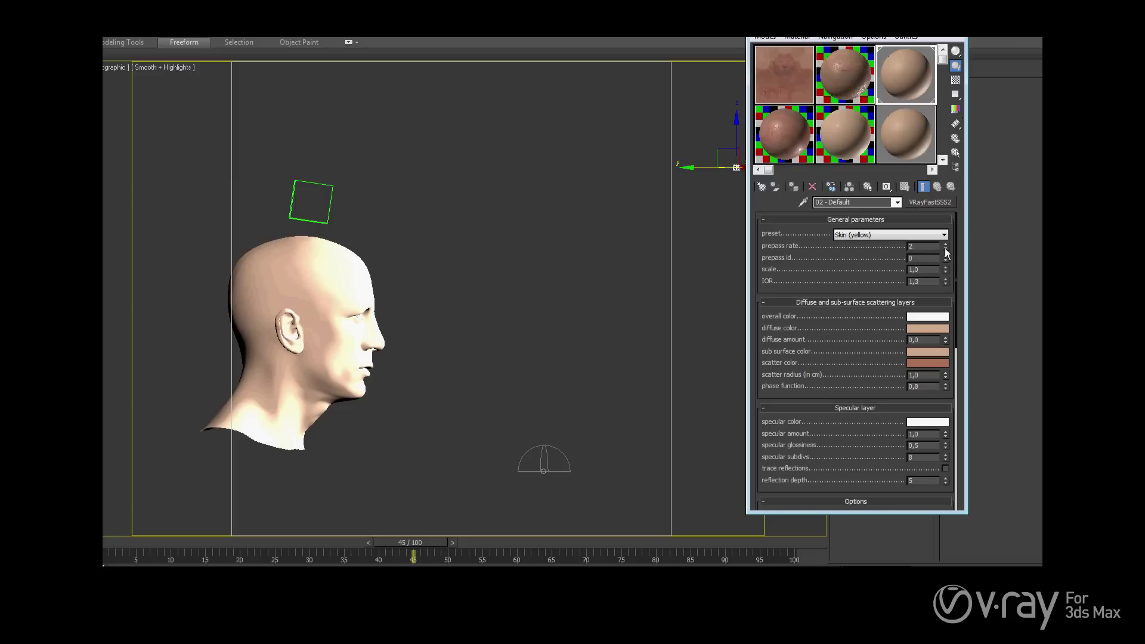
- Select the head model and view its face up close from the front
left_click(342, 355)
middle_click_drag(342, 356, 446, 348)
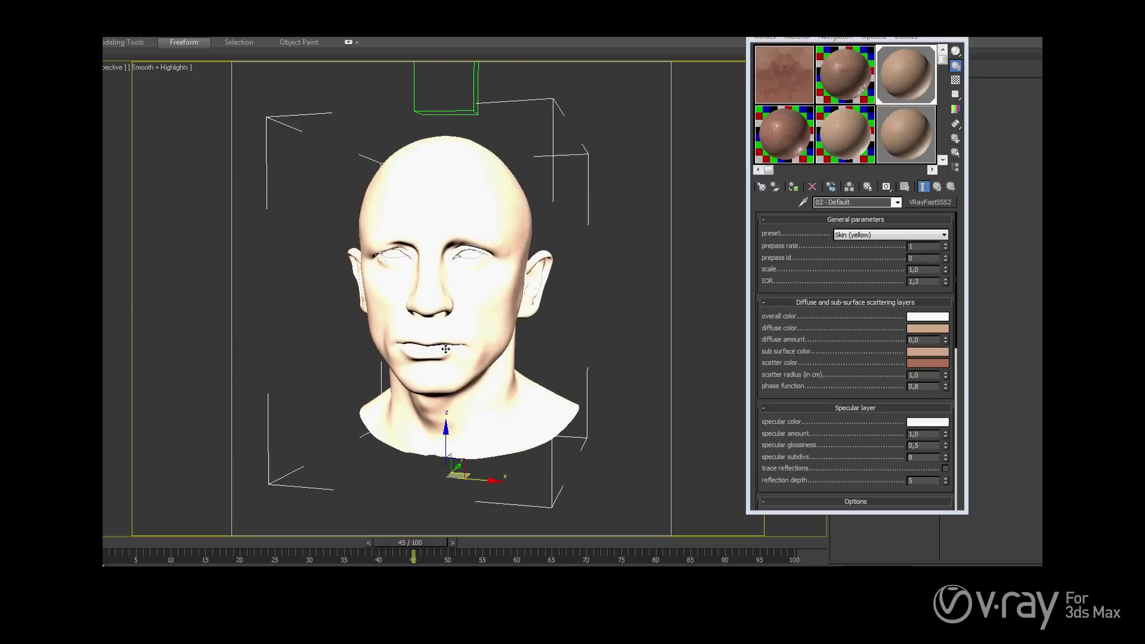
scroll(446, 349, "up", 5)
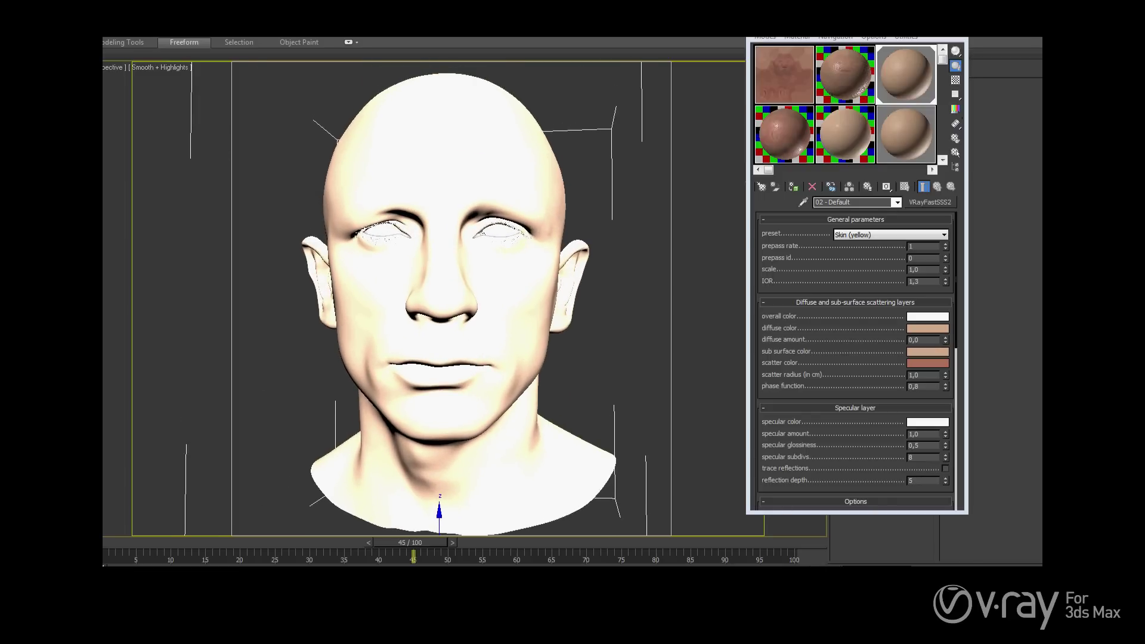
scroll(539, 306, "up", 6)
scroll(536, 238, "down", 5)
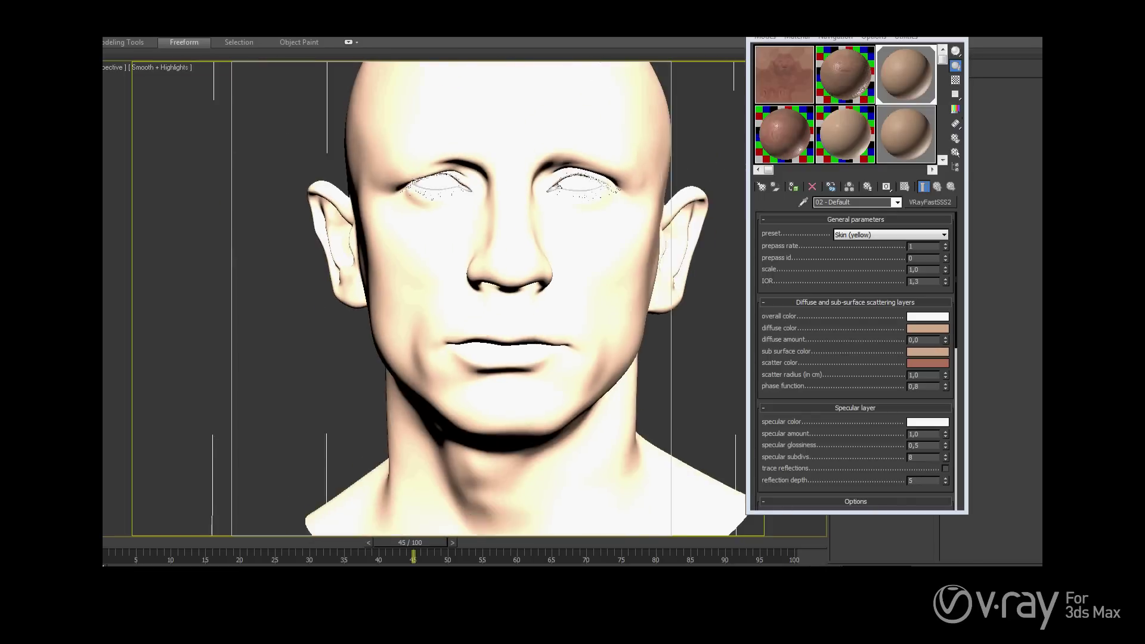
scroll(593, 401, "down", 4)
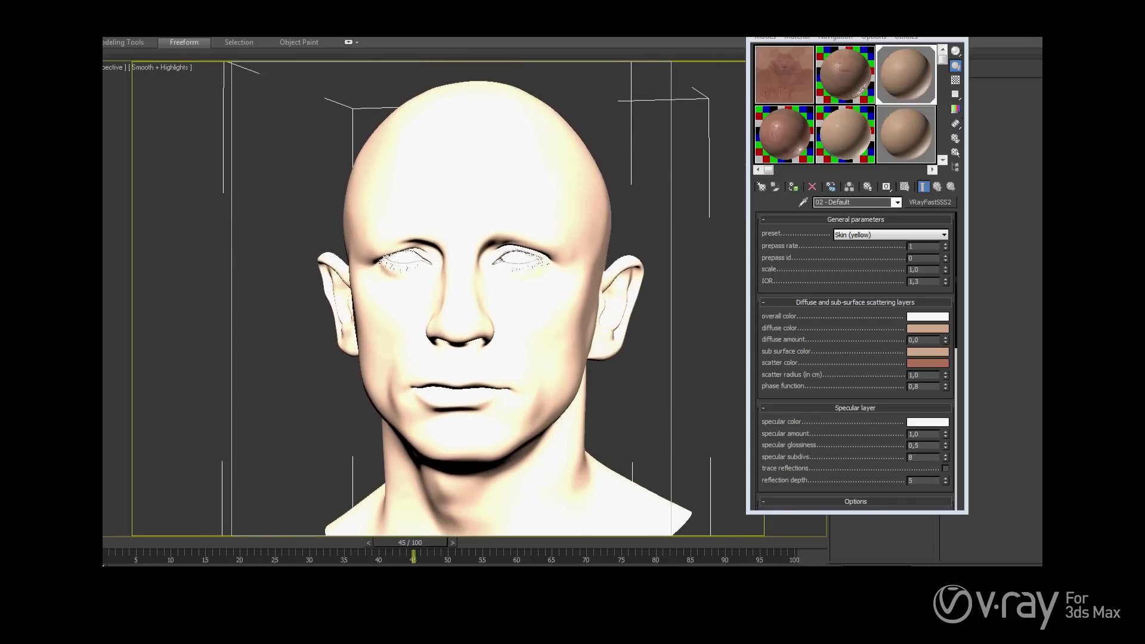
scroll(551, 403, "up", 2)
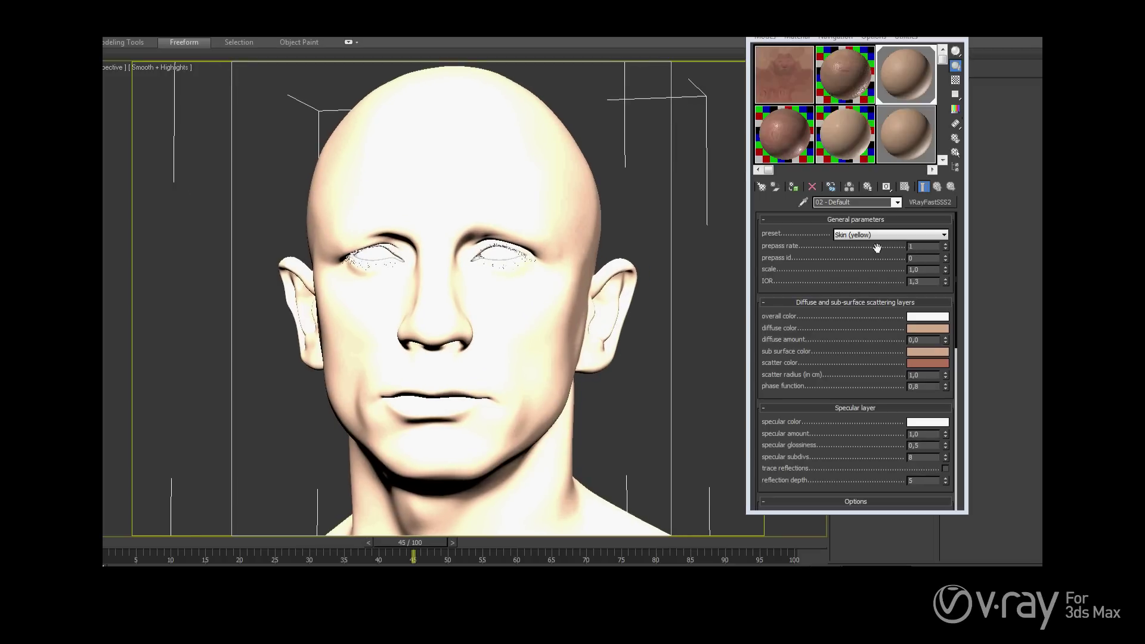
middle_click_drag(582, 343, 613, 353)
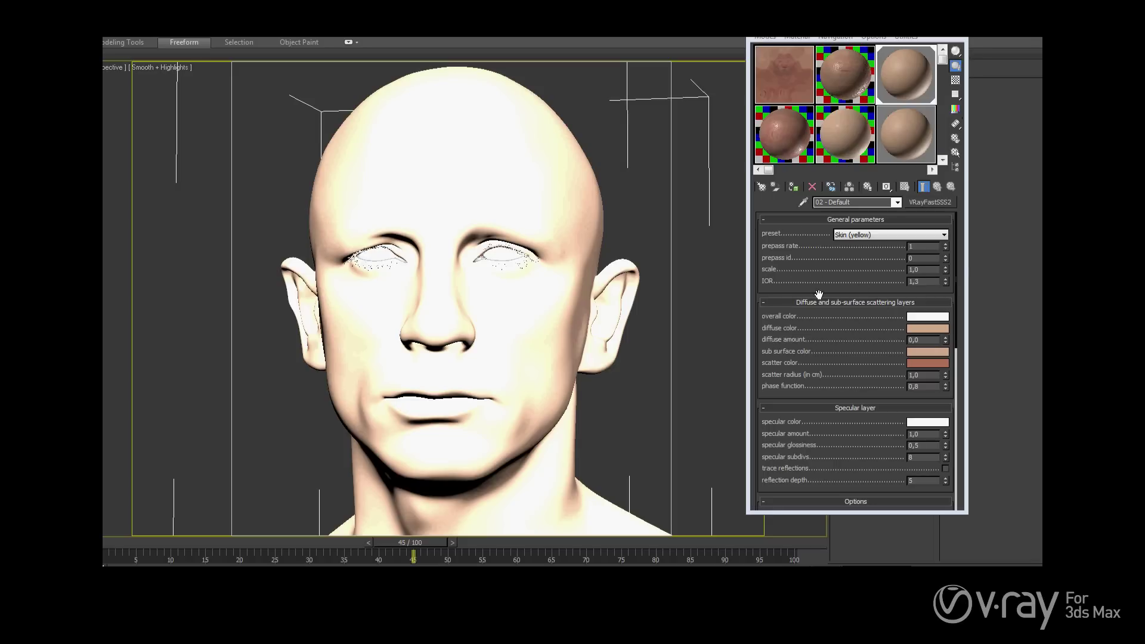
- Review the skin material's scattering, specular layer, options and map settings
scroll(874, 323, "down", 3)
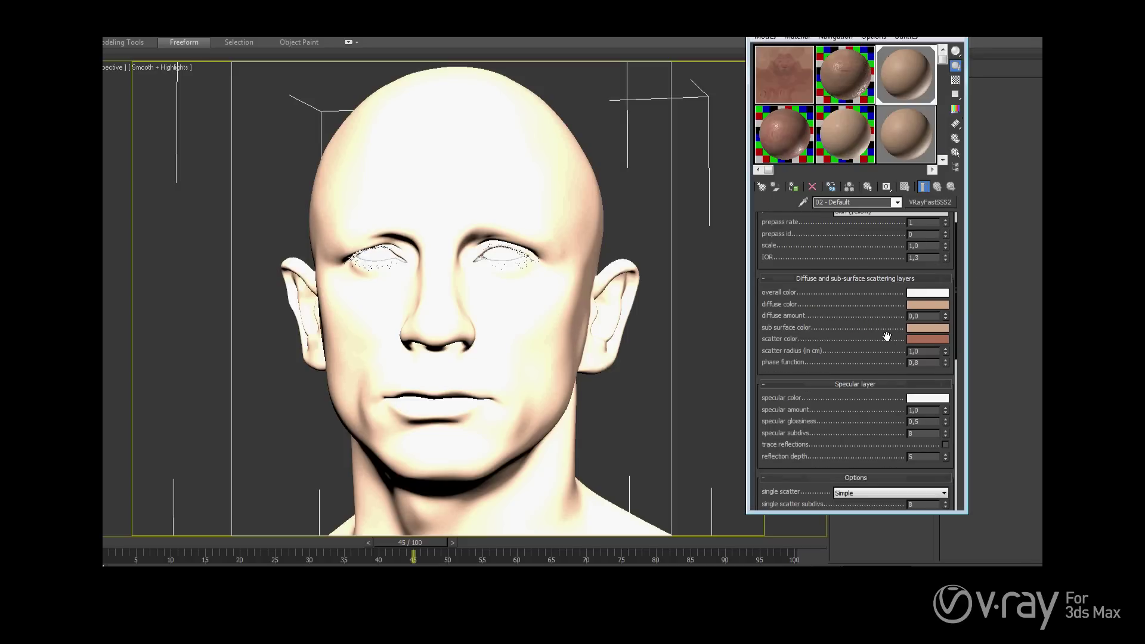
scroll(874, 322, "down", 2)
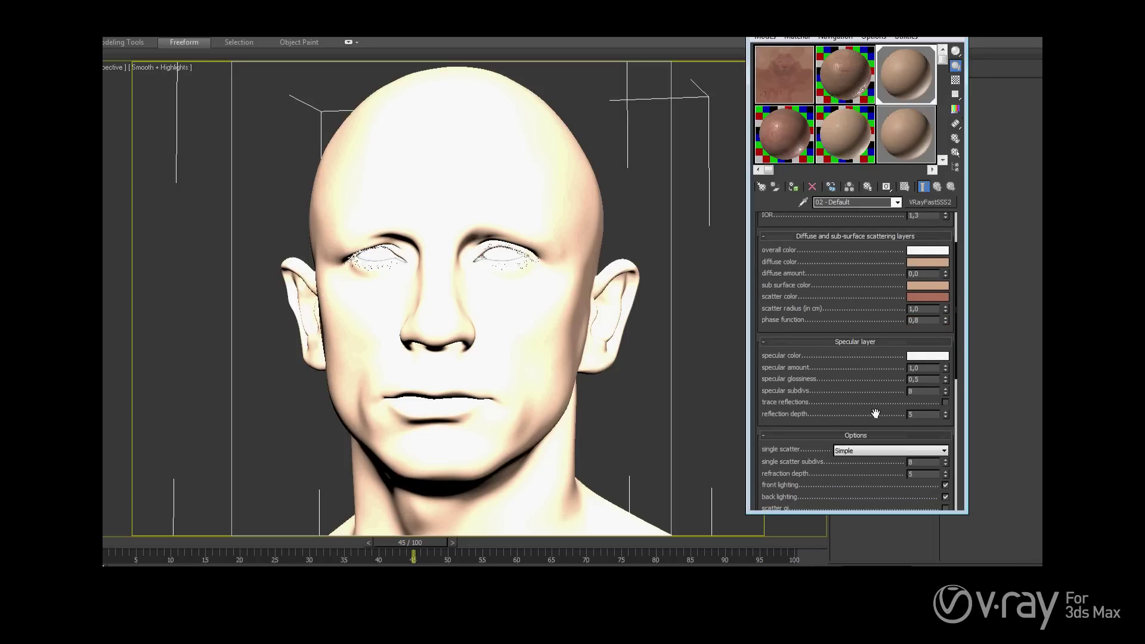
scroll(861, 293, "down", 8)
scroll(883, 386, "down", 4)
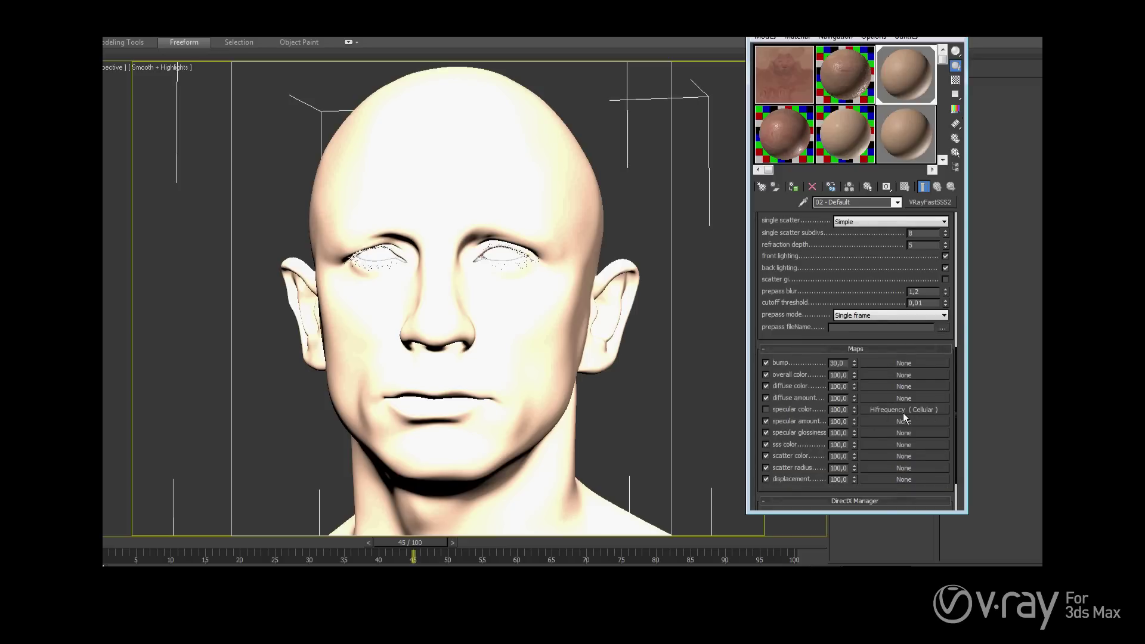
left_click_drag(918, 411, 860, 280)
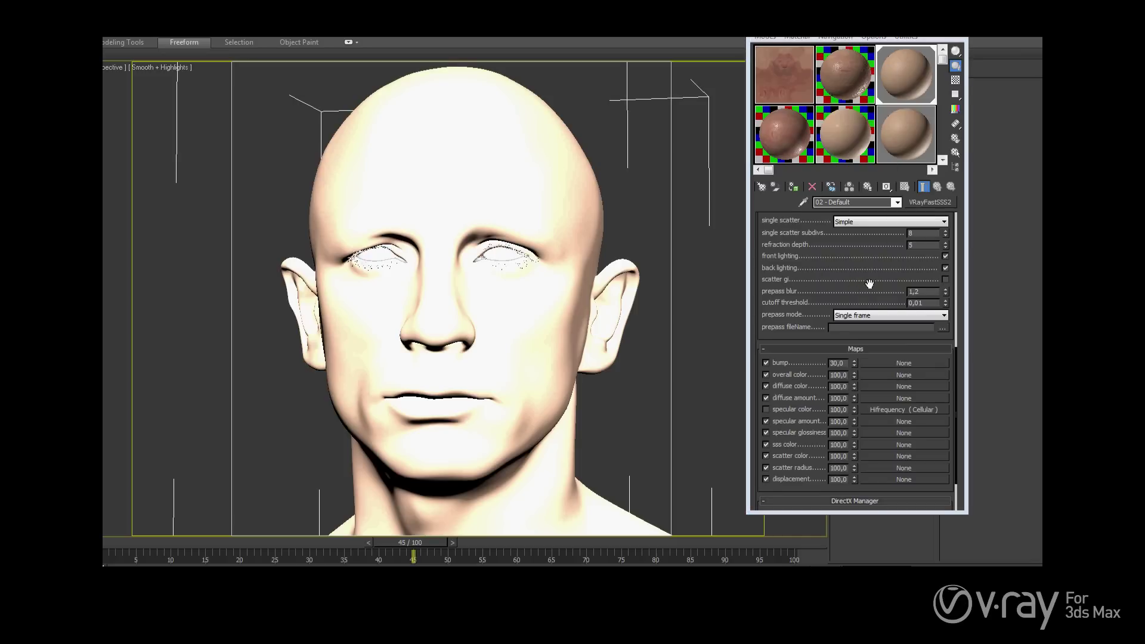
scroll(859, 279, "up", 5)
scroll(892, 304, "up", 1)
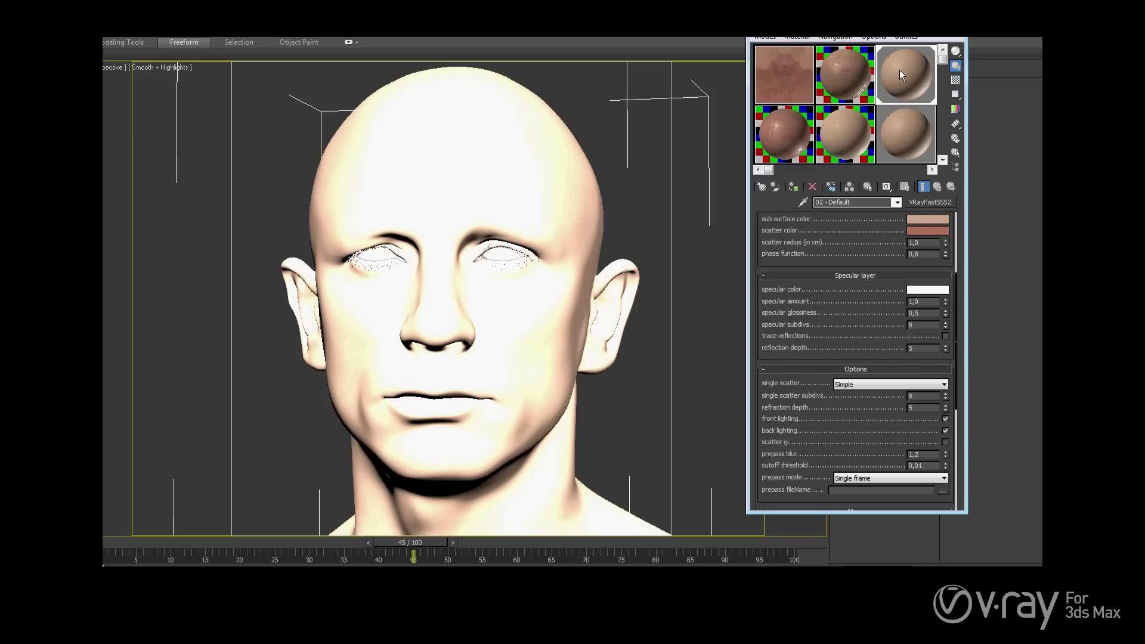
- Inspect the Hifrequency cellular map, return to the parent material and disable the specular color map
scroll(866, 261, "down", 6)
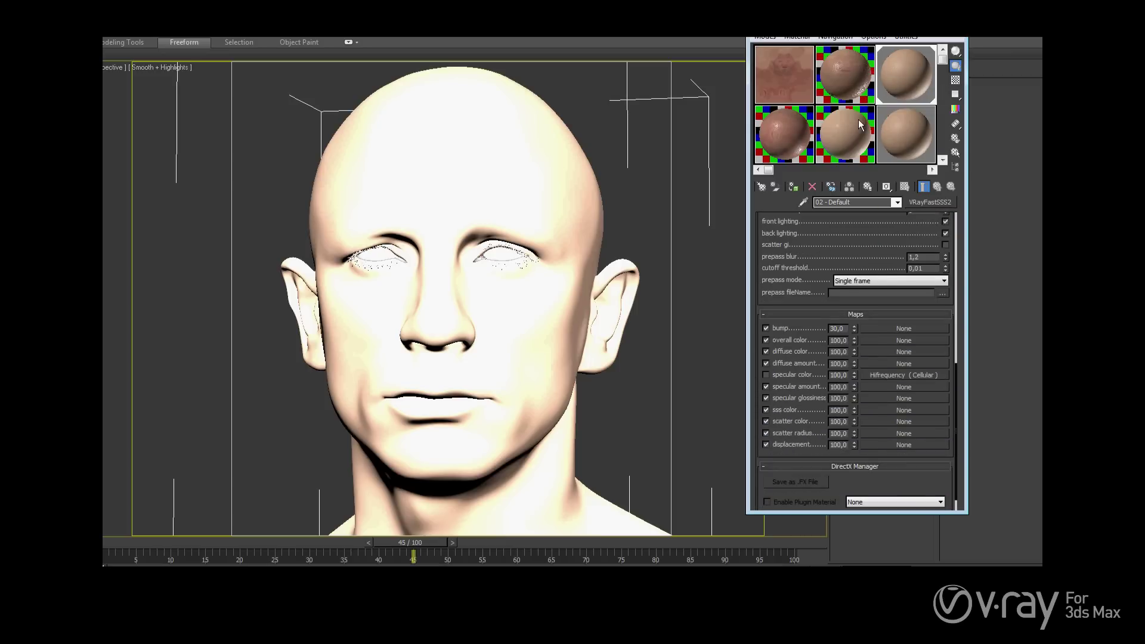
left_click(898, 380)
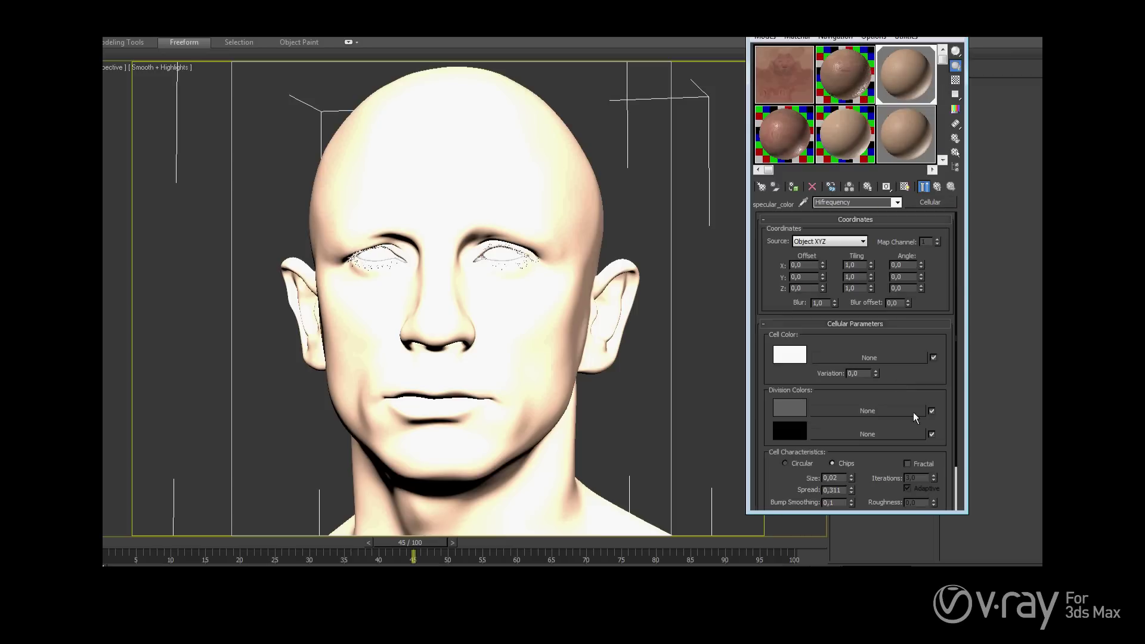
scroll(900, 385, "down", 2)
scroll(913, 443, "down", 10)
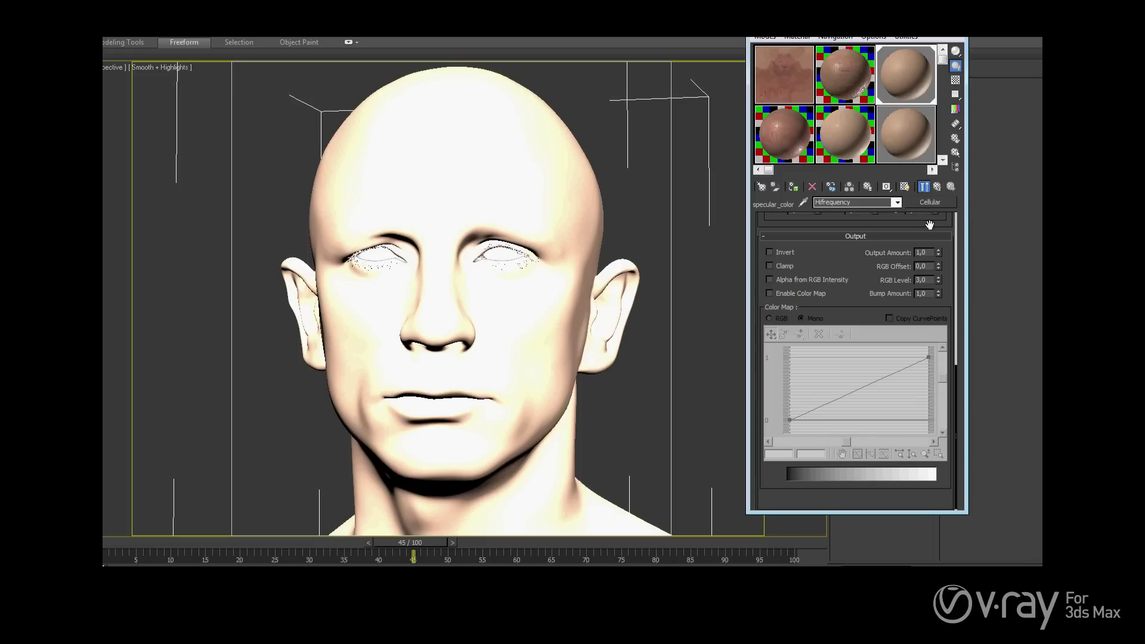
left_click(937, 186)
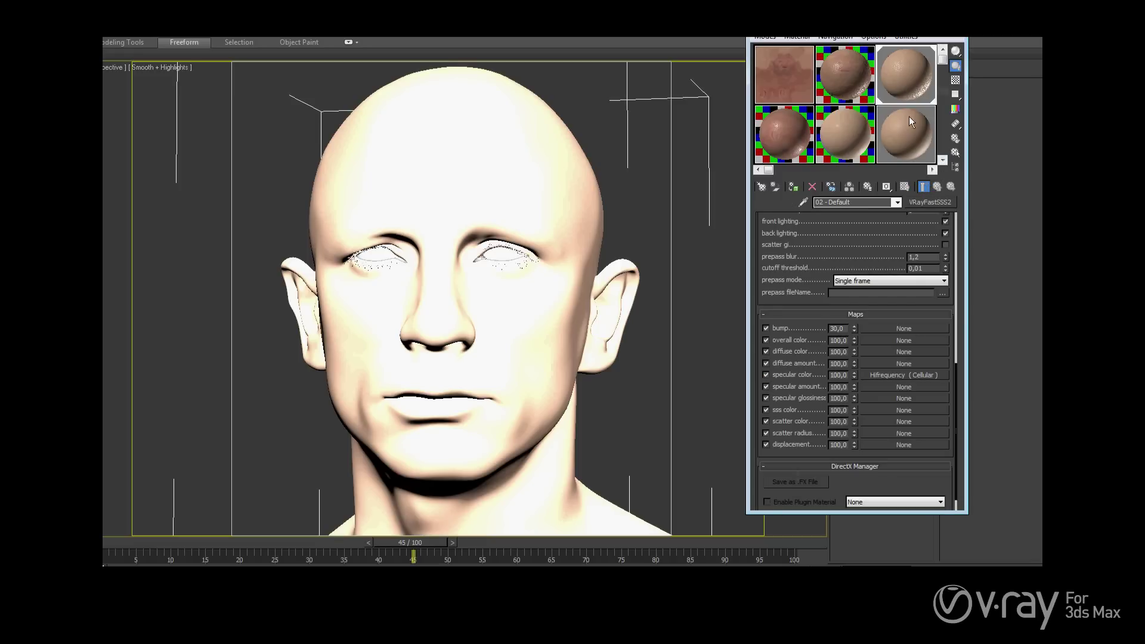
left_click(766, 375)
- Compare the material's options and map amounts with the settings of the other VRayFastSSS2 skin material
left_click_drag(866, 235, 864, 440)
scroll(865, 440, "down", 6)
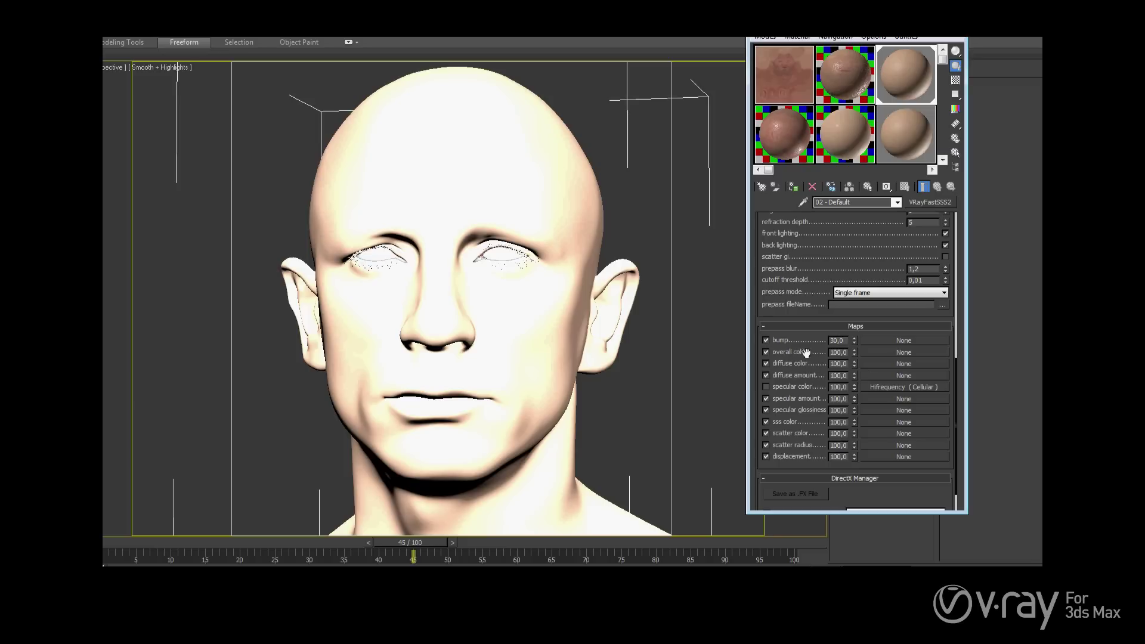
mouse_move(854, 352)
left_mouse_down()
mouse_move(849, 380)
mouse_move(853, 352)
left_mouse_up()
left_click_drag(865, 255, 872, 338)
left_click(857, 101)
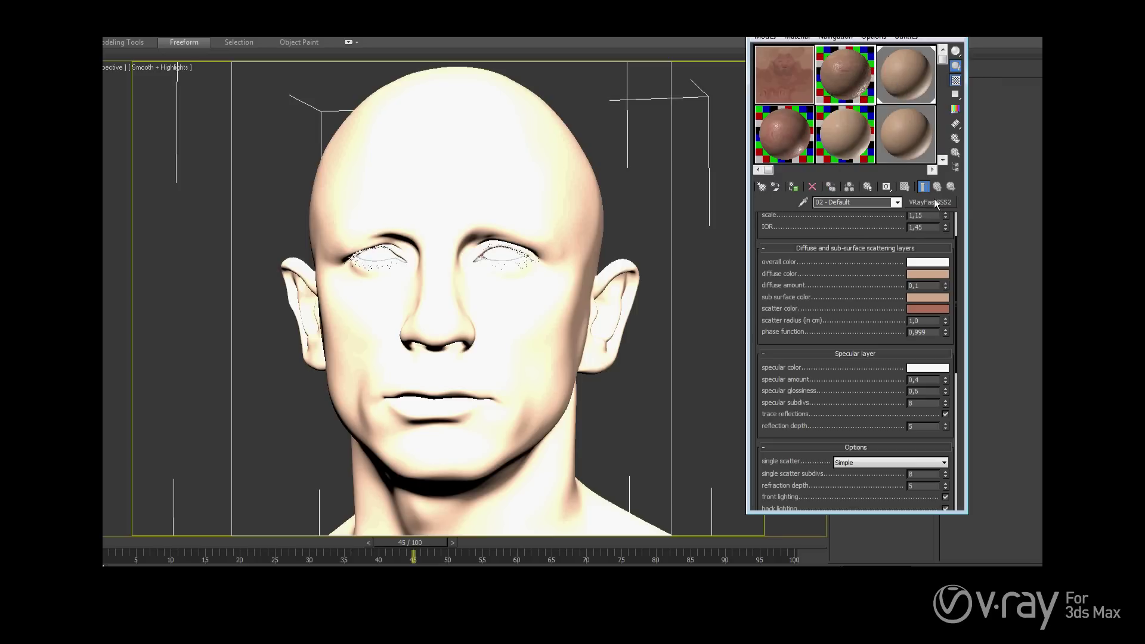
- Rename the fifth coat material of the skin craig blend material to "wetness reflection"
left_click(788, 151)
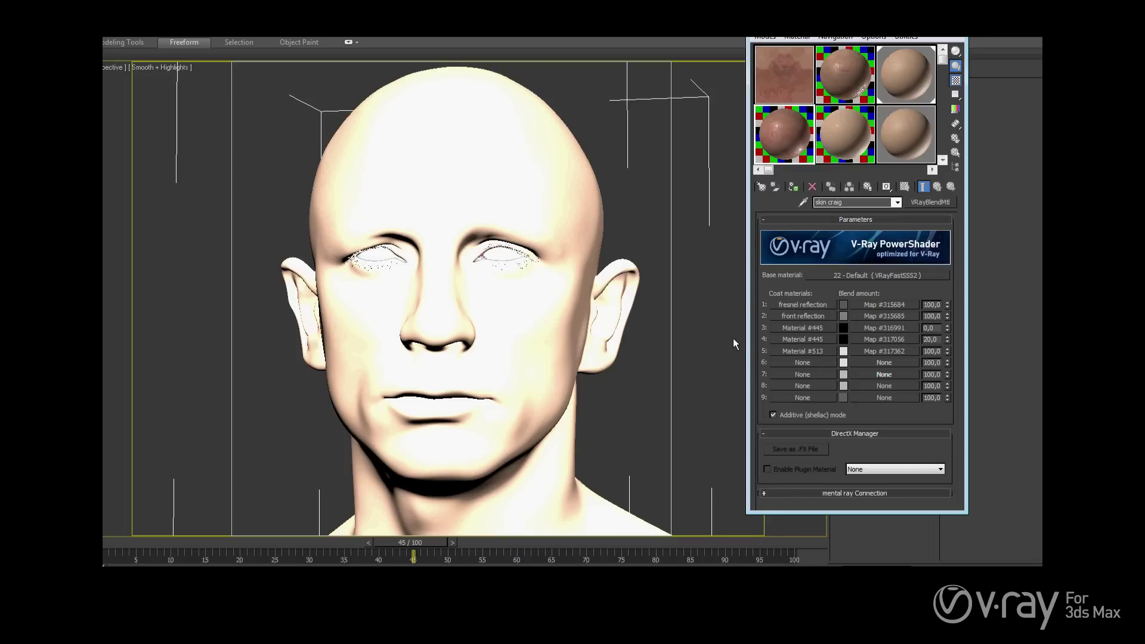
left_click(803, 351)
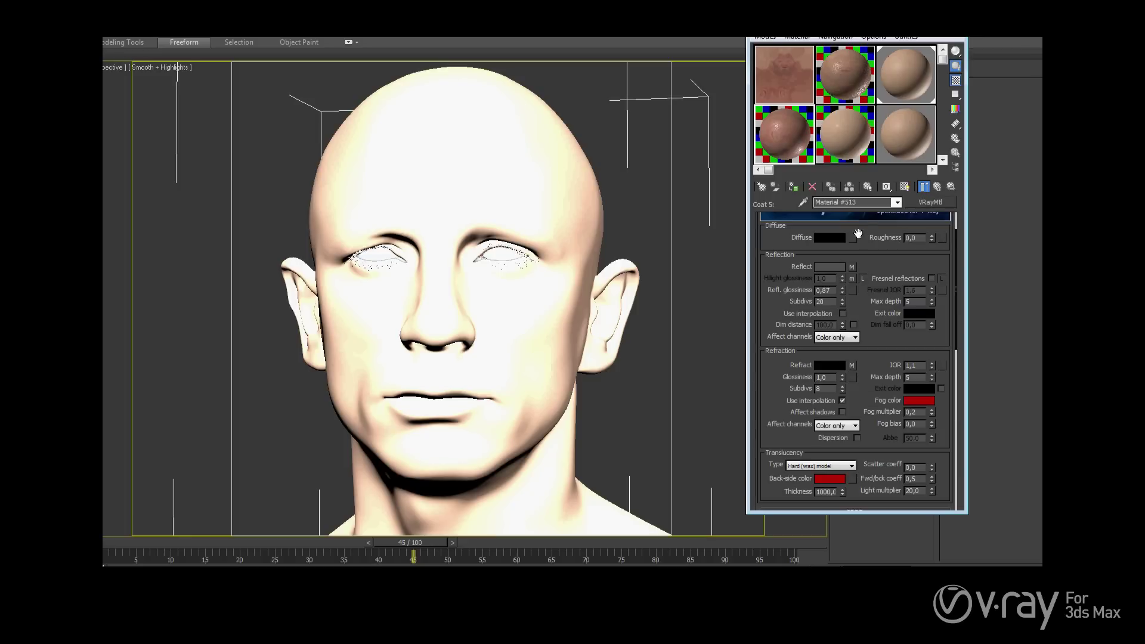
left_click(862, 203)
type("wetness reflection")
left_click(937, 188)
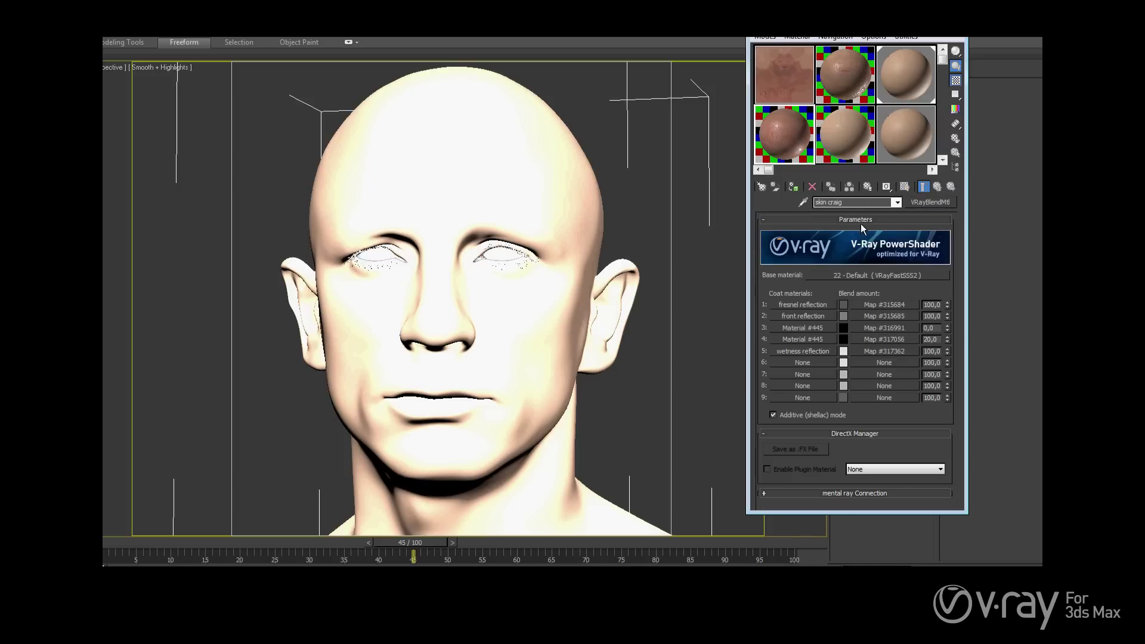
- Assign the untextured 02 - Default skin material to the head and display the rendered frame beside the material settings
left_click(901, 73)
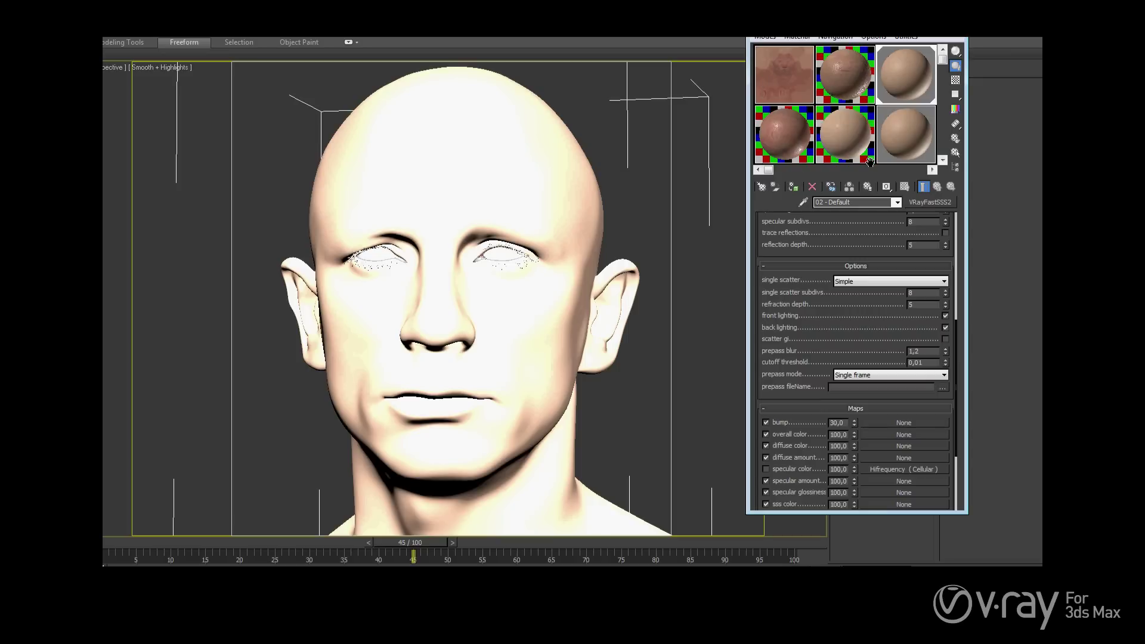
left_click_drag(846, 23, 894, 59)
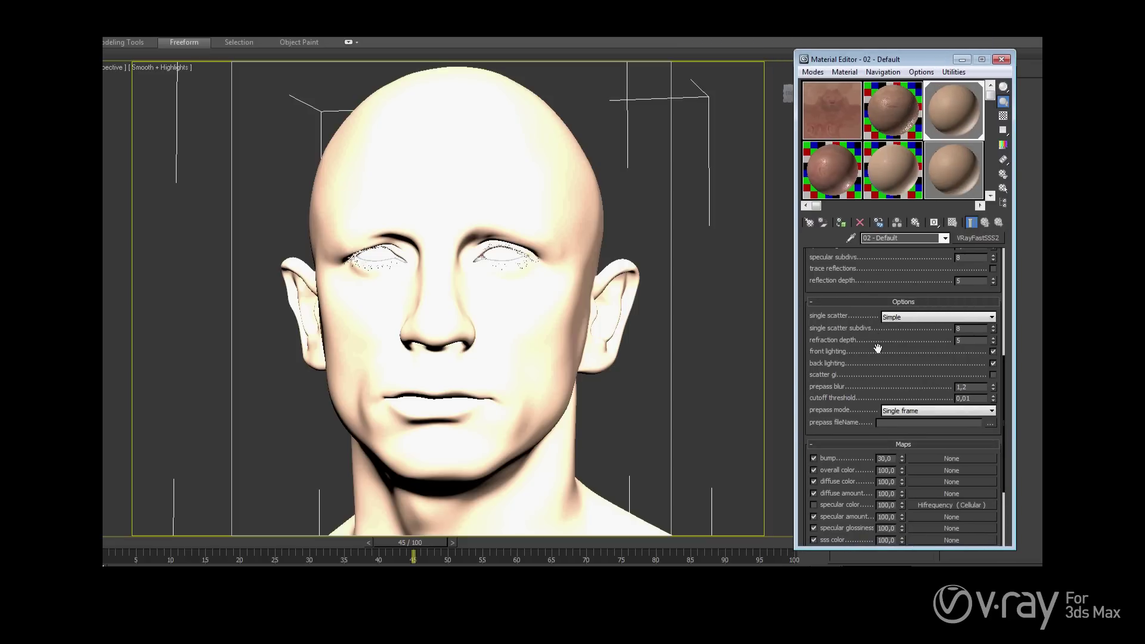
scroll(878, 349, "up", 1)
left_click_drag(949, 124, 512, 187)
left_click(758, 38)
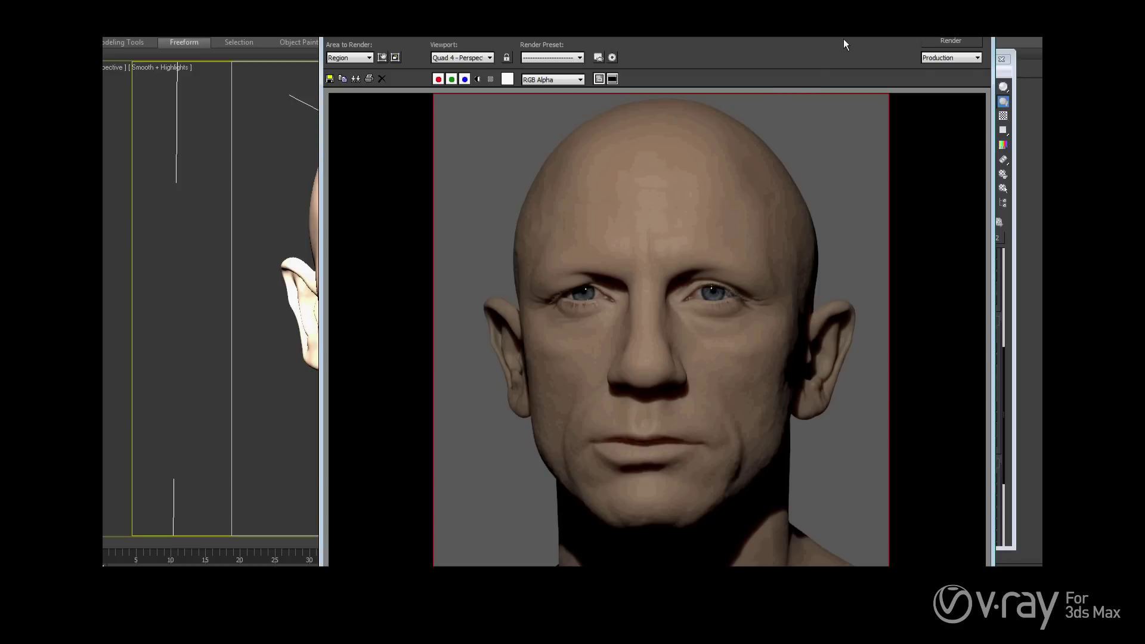
left_click_drag(844, 27, 555, 0)
left_click_drag(707, 69, 712, 73)
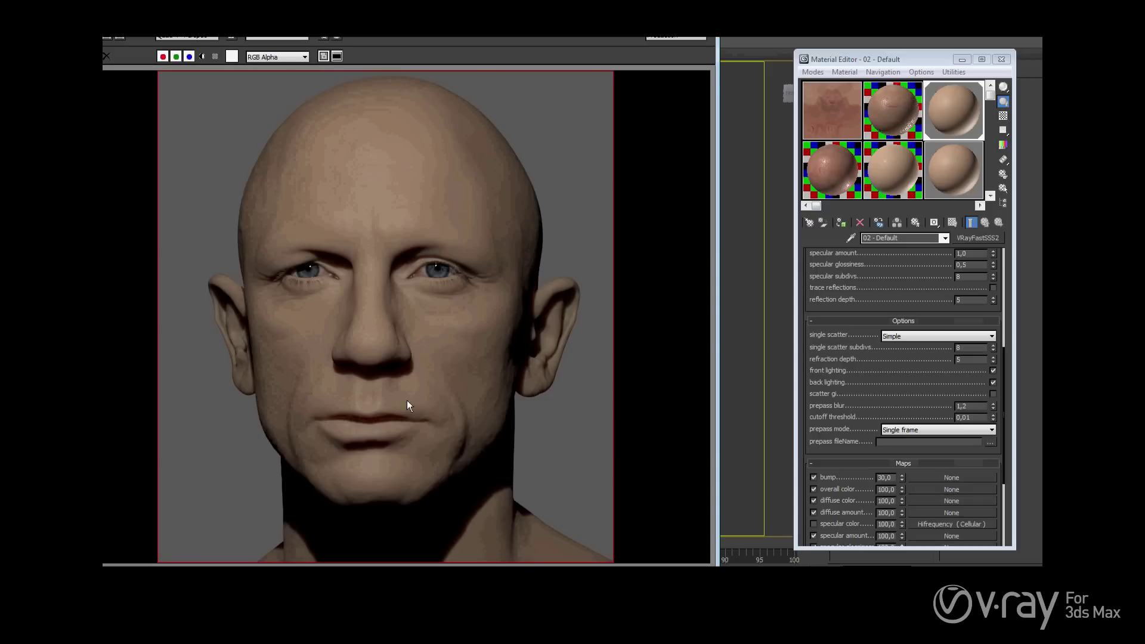
- Examine the subsurface scattering around the nose, lips and eye in the rendered head
scroll(374, 439, "up", 2)
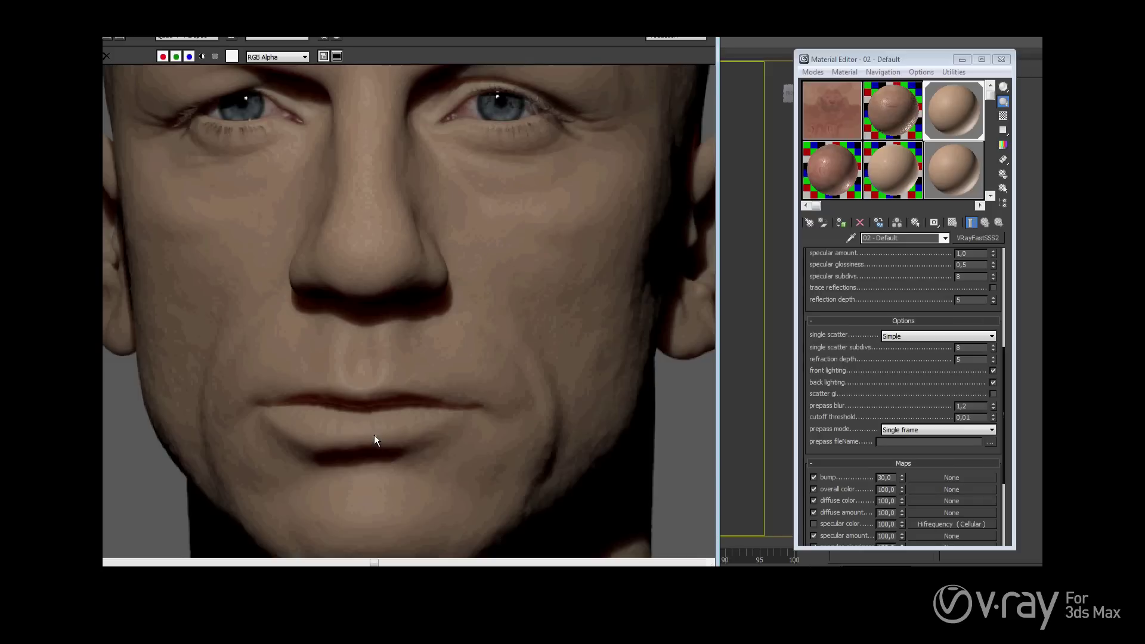
scroll(374, 388, "up", 2)
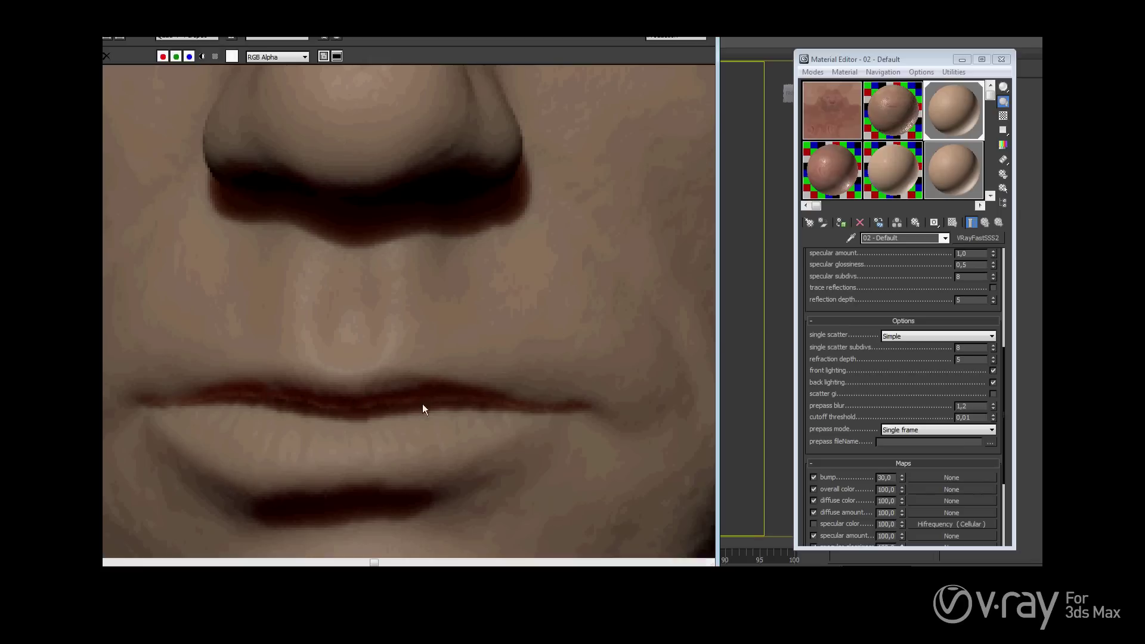
middle_click_drag(479, 285, 415, 354)
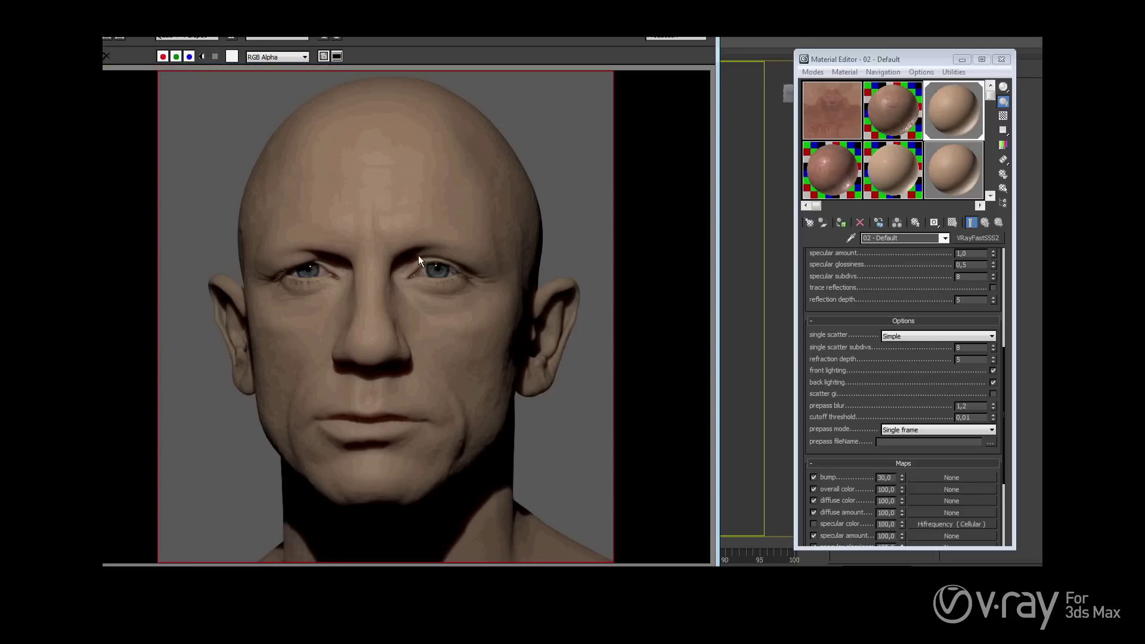
scroll(420, 259, "up", 4)
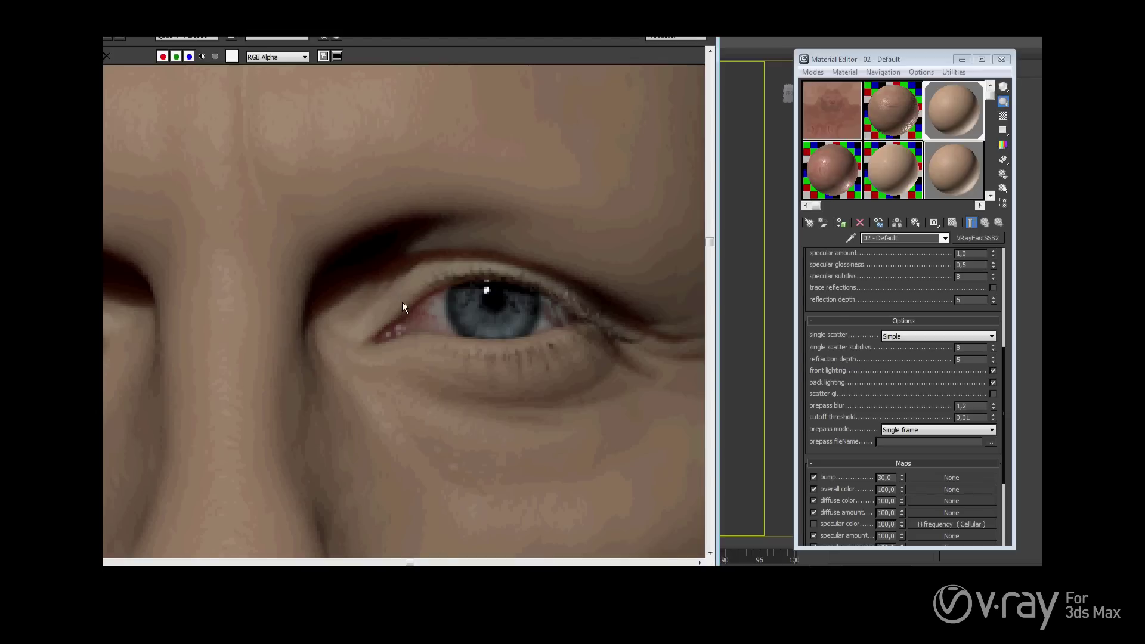
scroll(403, 303, "down", 4)
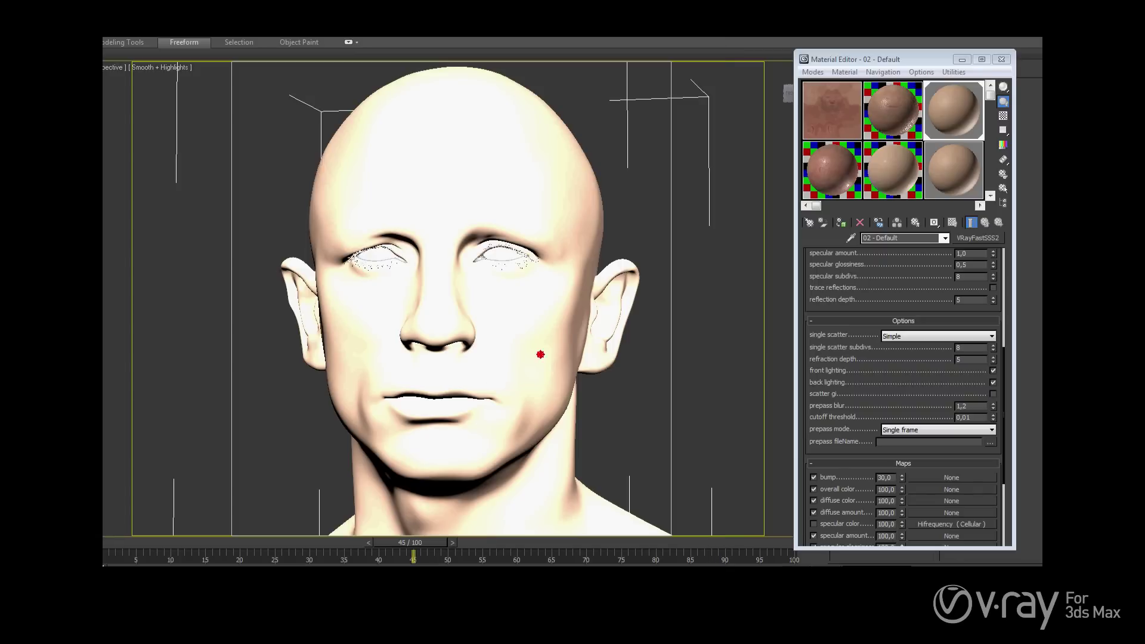
- Check the head object's V-Ray properties and return to the rendered frame
right_click(541, 354)
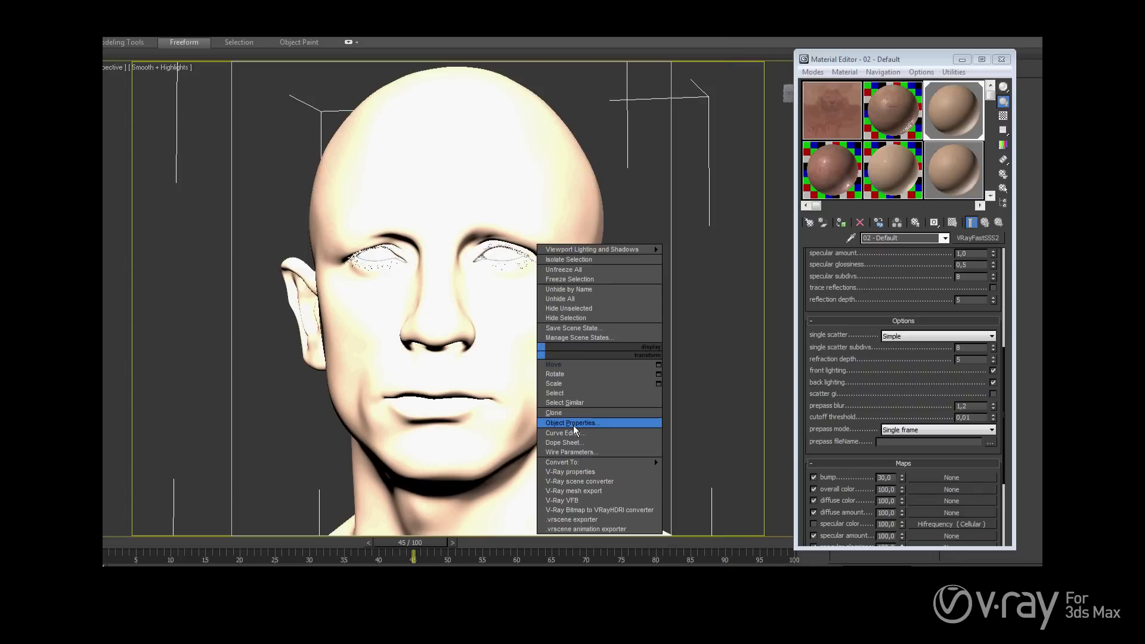
left_click(579, 474)
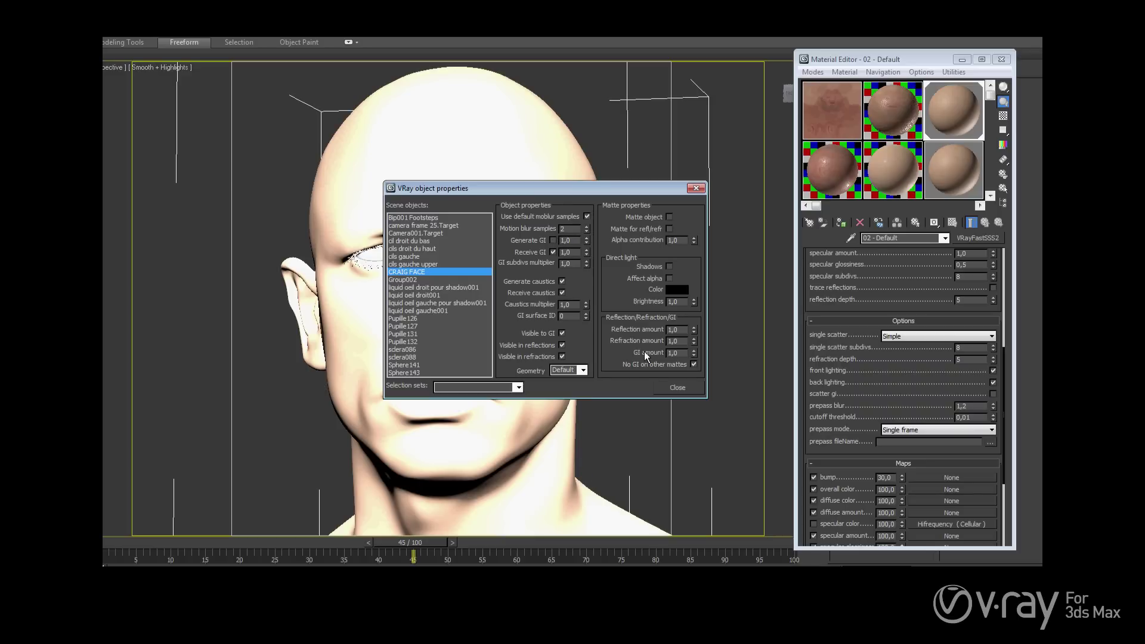
left_click(660, 388)
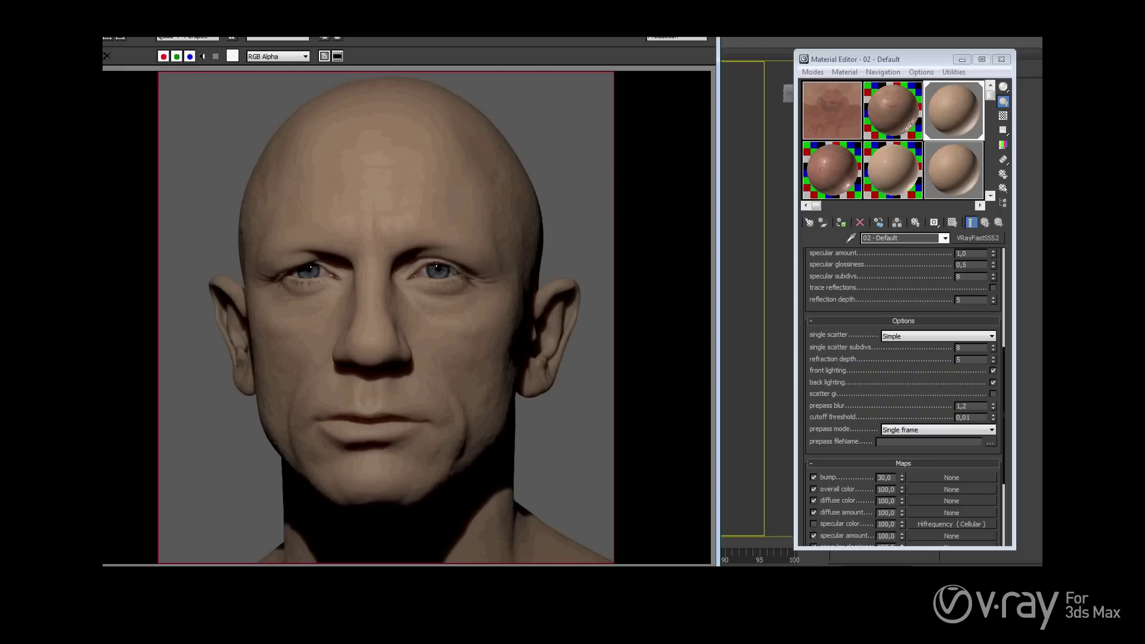
- Limit the render region to the mouth, render it and examine the lips and nose up close
left_click(107, 37)
left_click_drag(159, 71, 453, 459)
left_click_drag(528, 502, 375, 412)
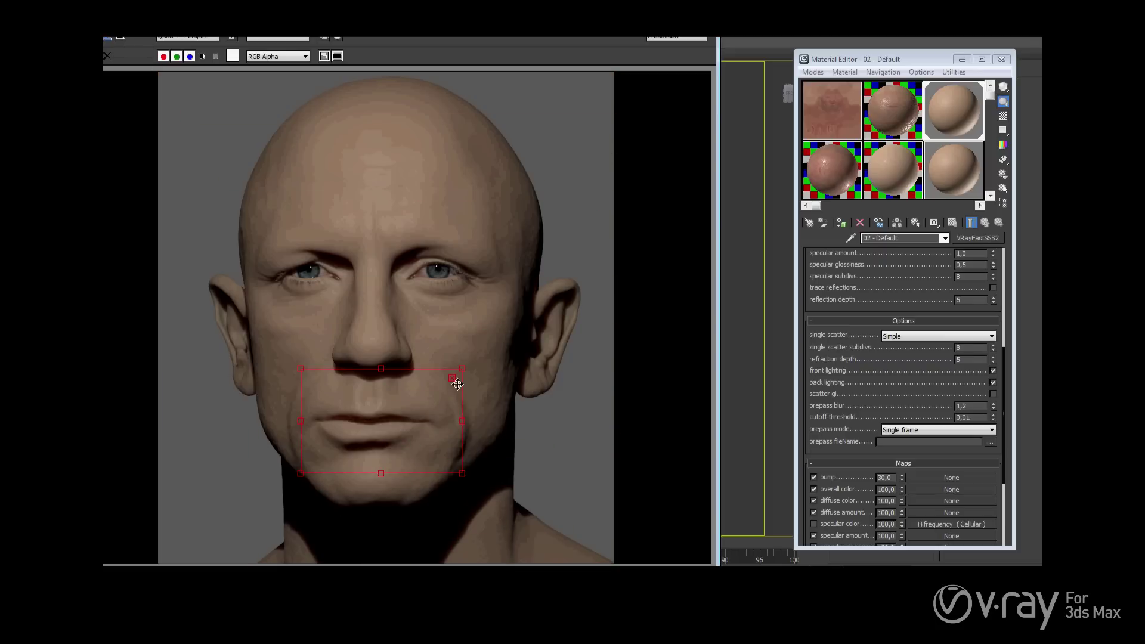
left_click_drag(463, 368, 452, 388)
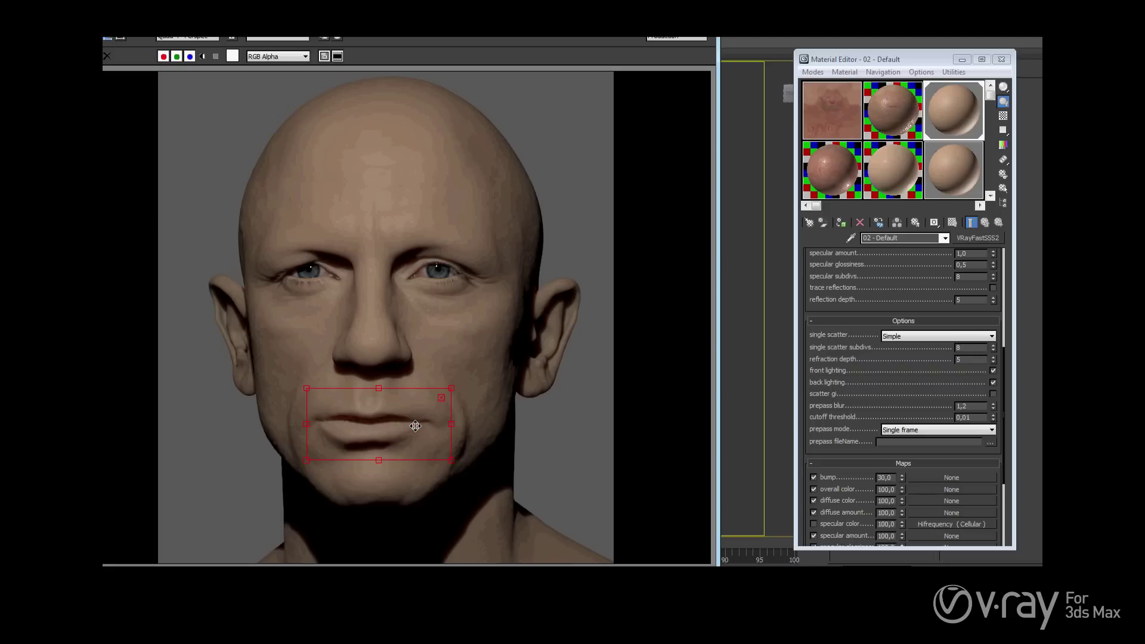
key("shift+q")
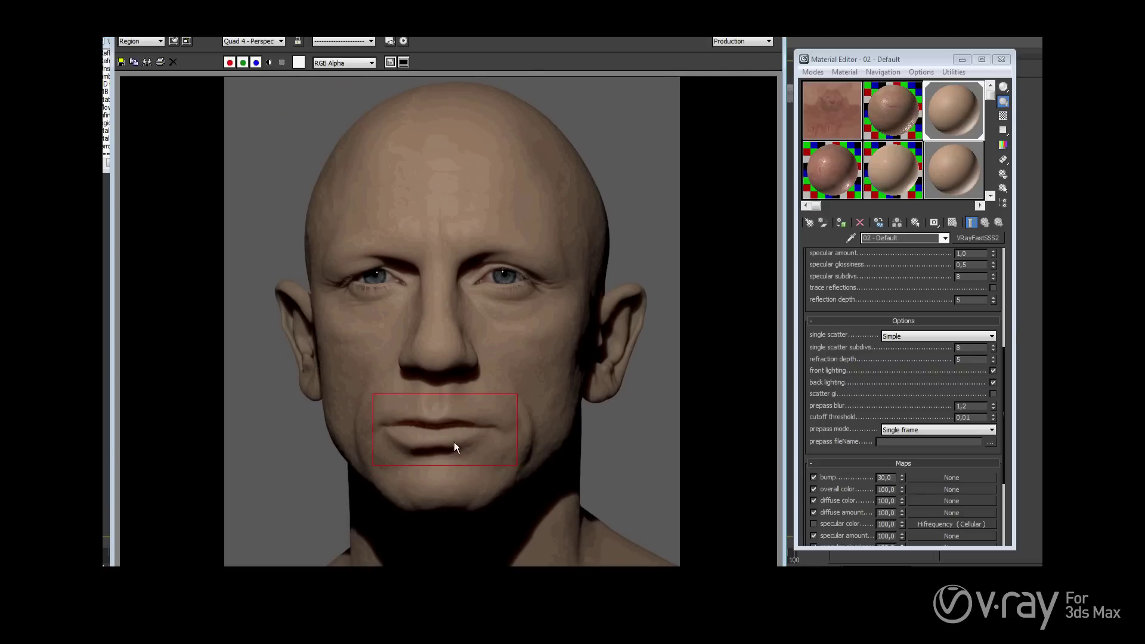
scroll(453, 448, "up", 2)
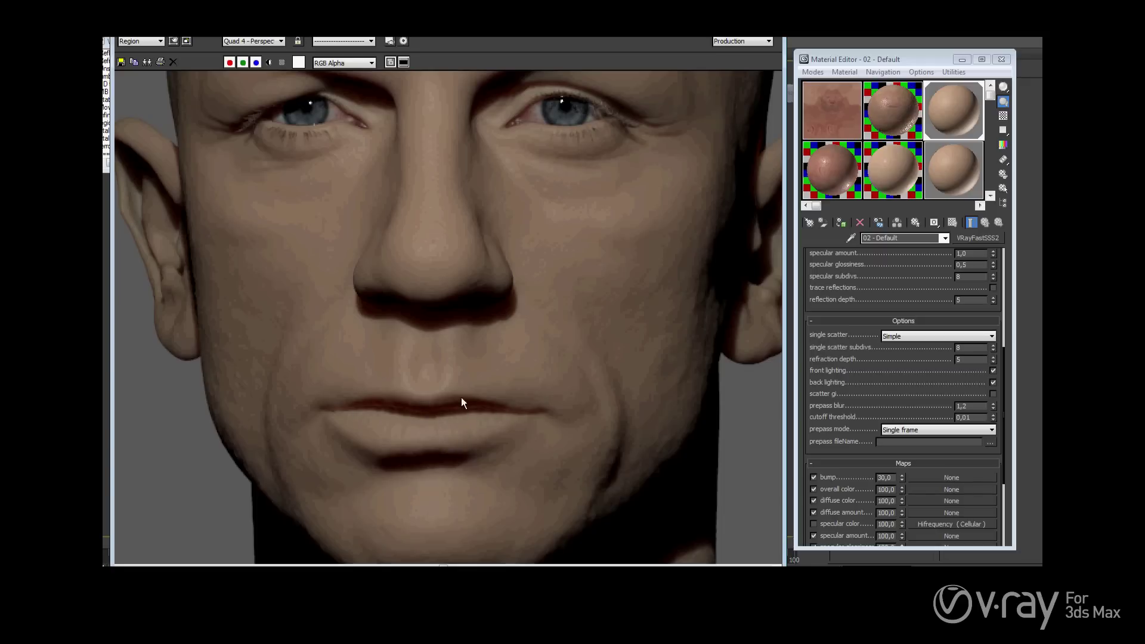
middle_click_drag(520, 324, 527, 285)
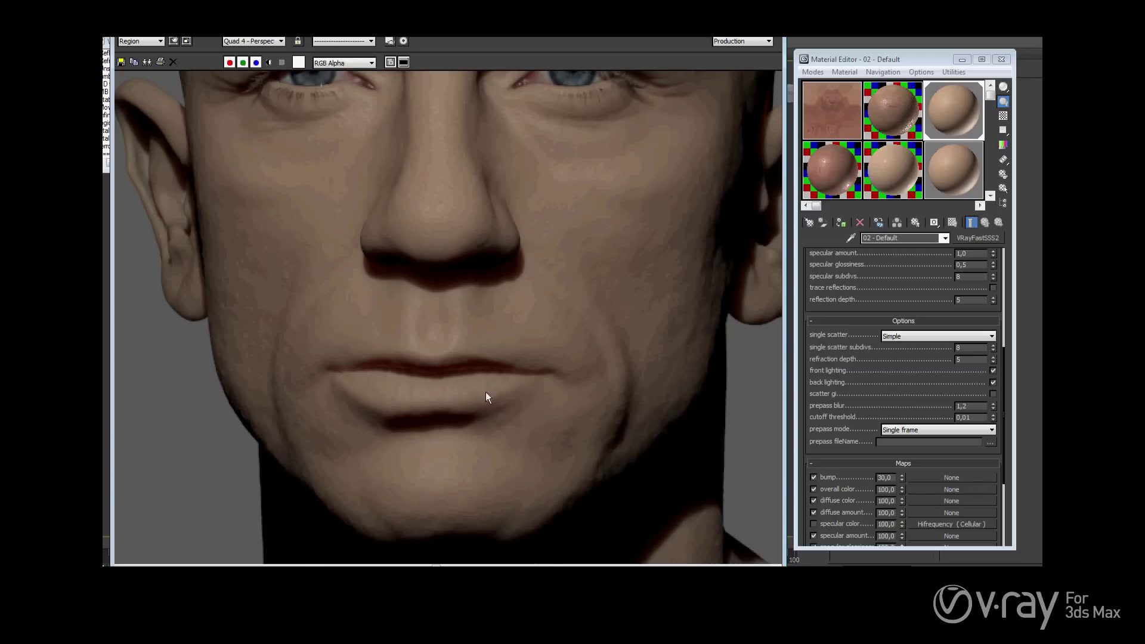
- Paste the SSS skin weight.psd bitmap into the scatter radius map slot of the 02 - Default material and open its parameters
scroll(941, 386, "down", 4)
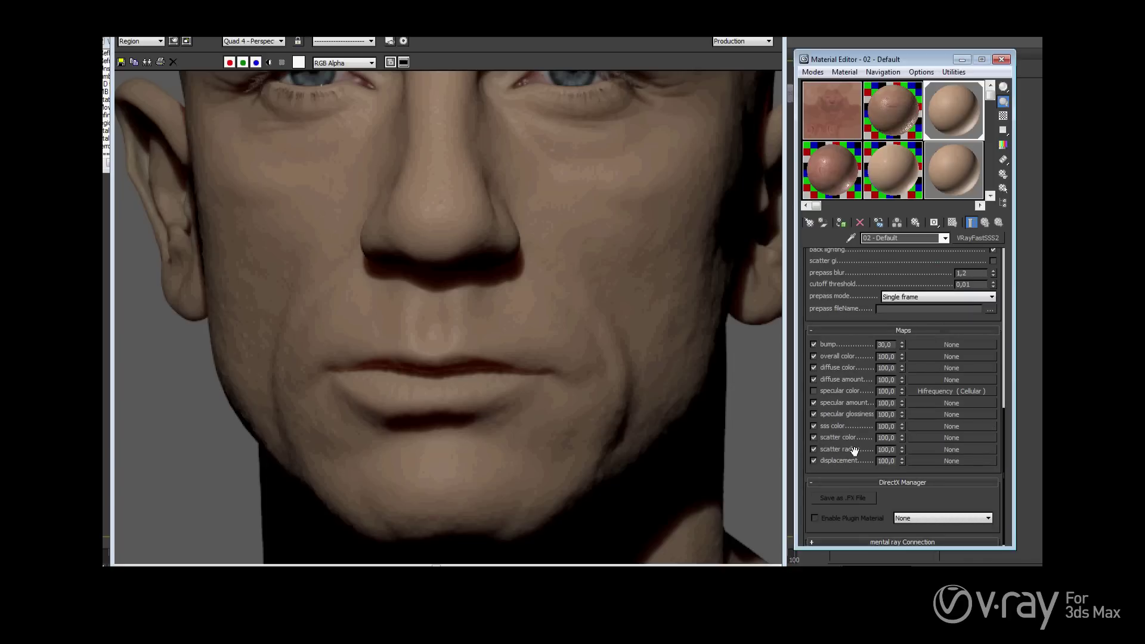
right_click(920, 450)
left_click(940, 458)
left_click(929, 448)
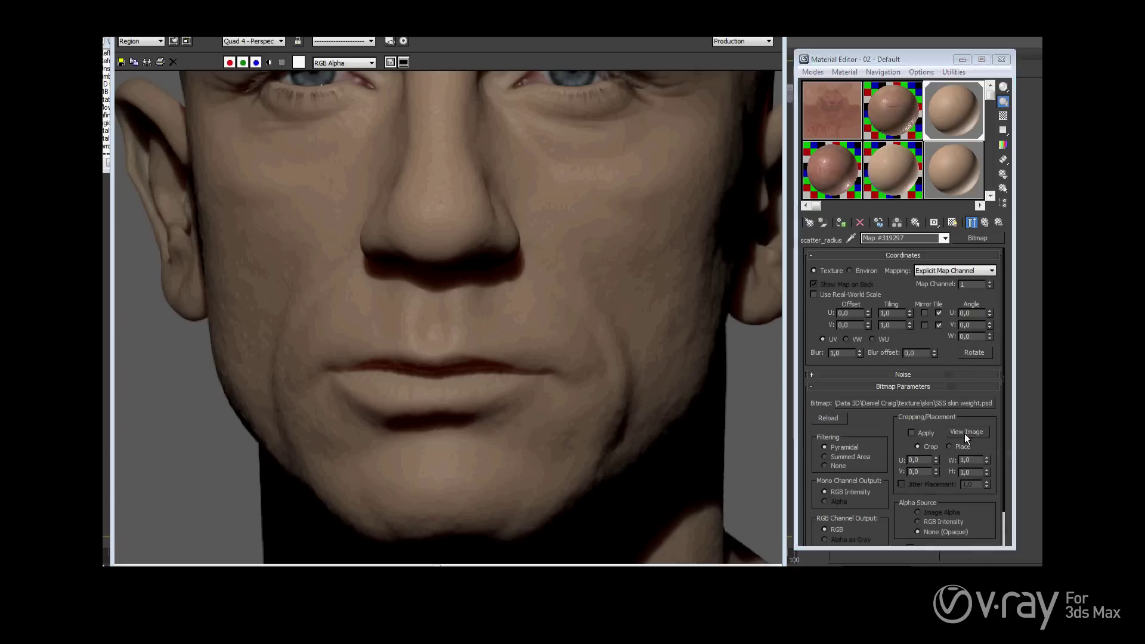
- View the SSS skin weight bitmap and examine its painted areas around the eyes, nostrils and lips
left_click(966, 432)
left_click_drag(290, 3, 578, 143)
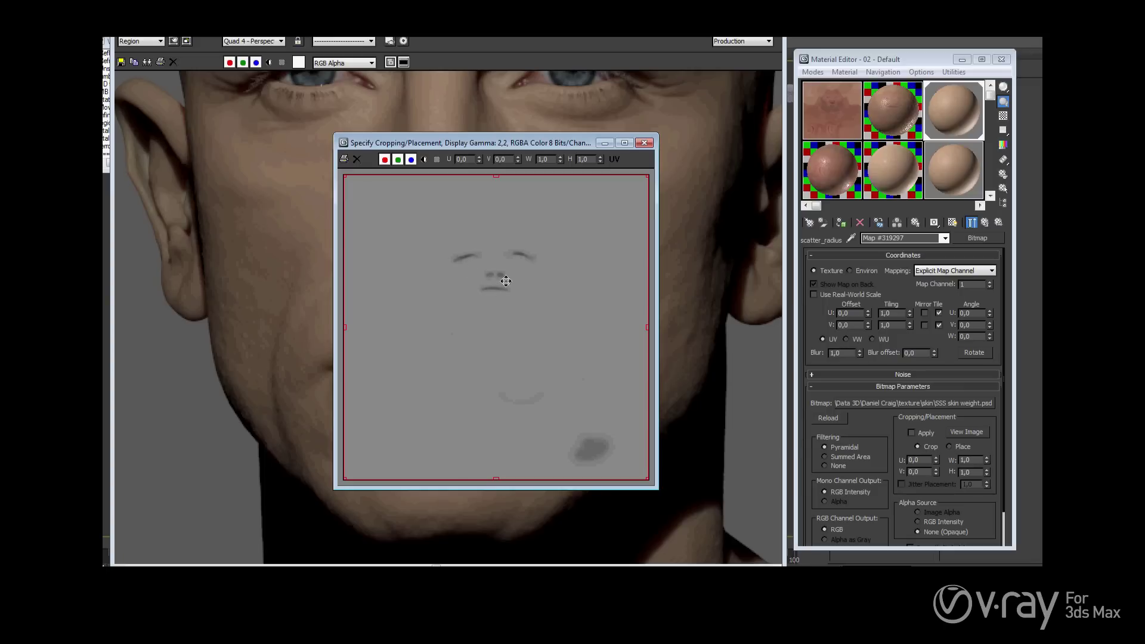
scroll(500, 276, "up", 1)
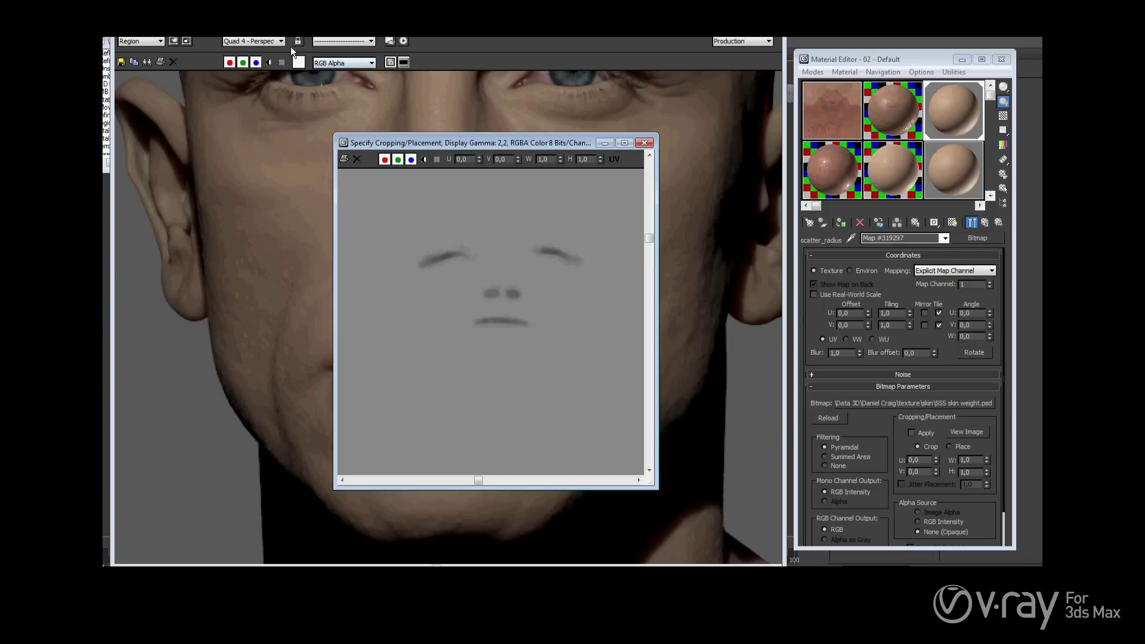
scroll(540, 281, "down", 2)
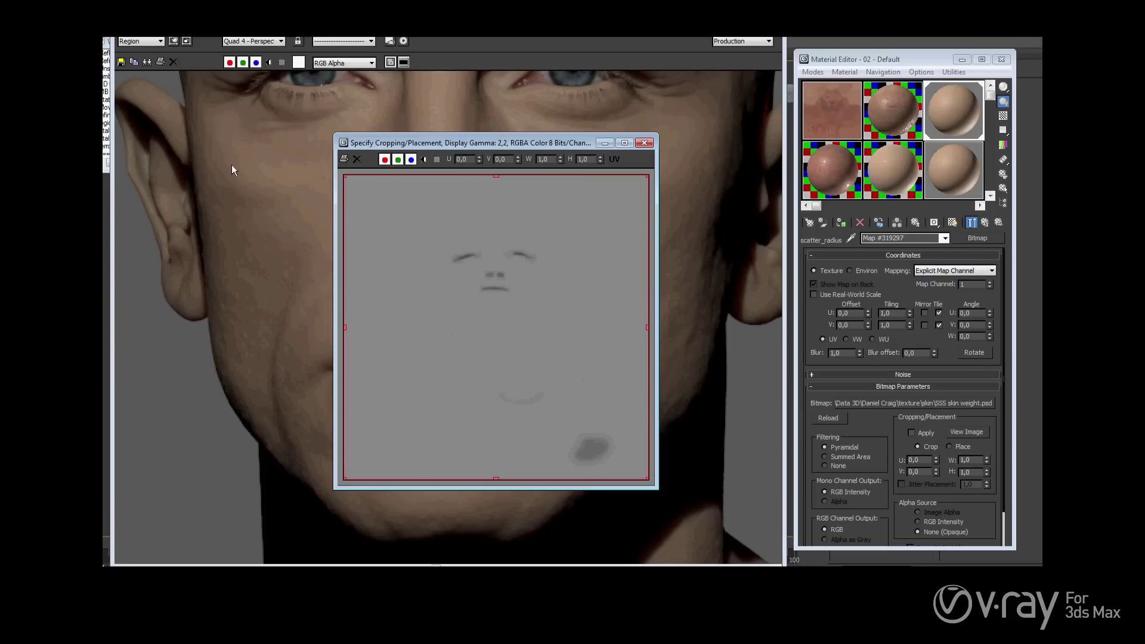
left_click(647, 143)
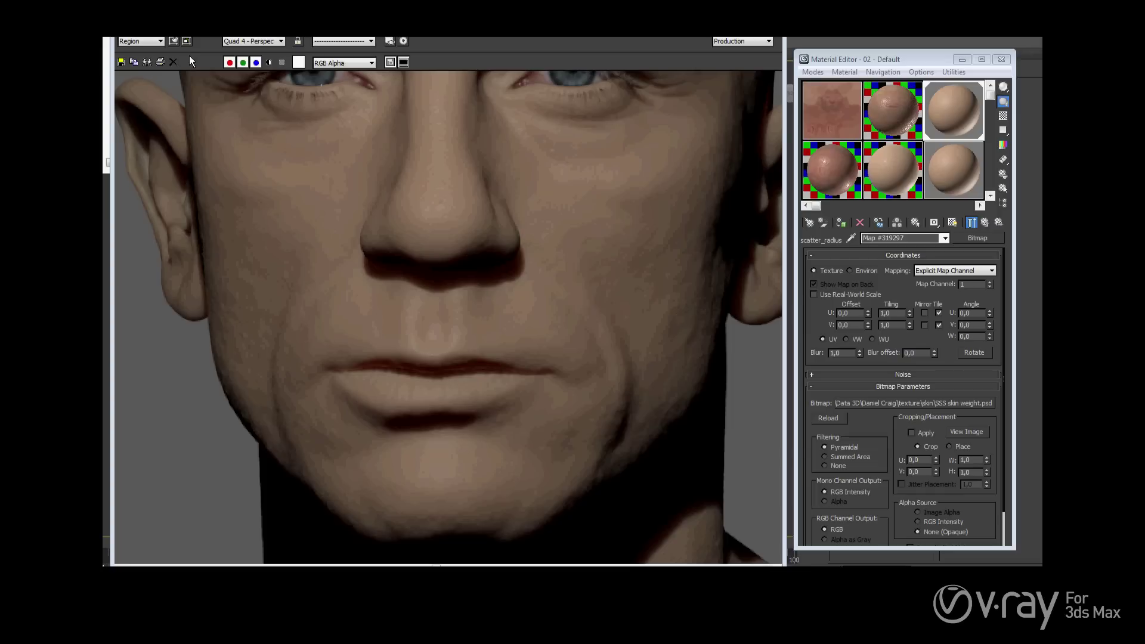
- Move the render region from the mouth to a wide band around both eyes to check the scattering there
left_click(173, 41)
scroll(357, 306, "down", 3)
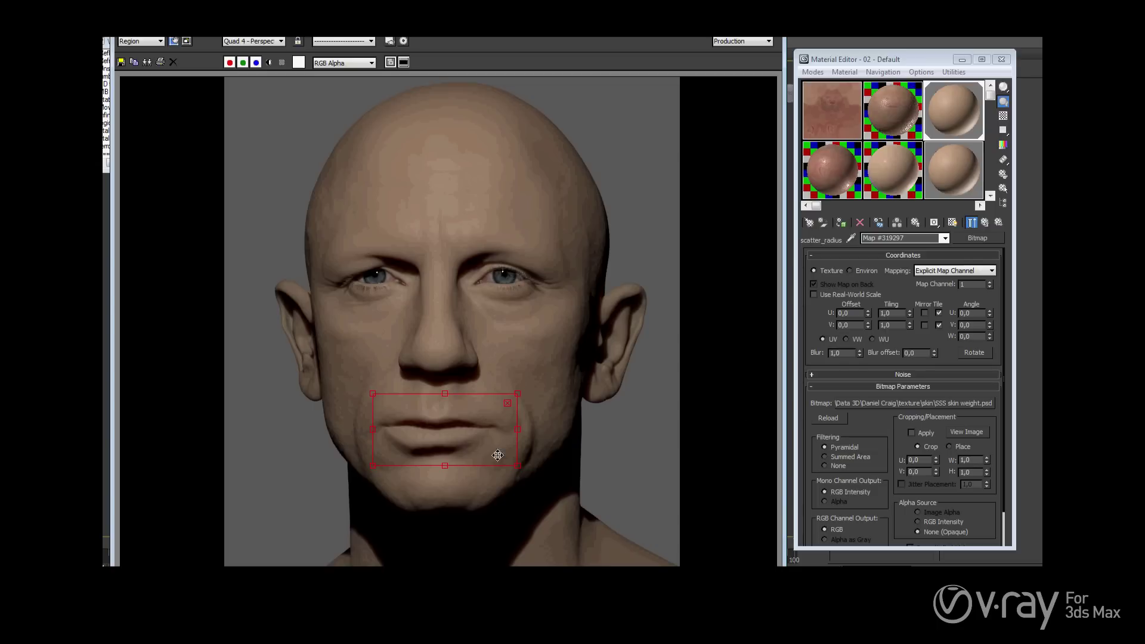
left_click(174, 40)
scroll(442, 262, "up", 2)
left_click(173, 41)
scroll(391, 324, "down", 2)
left_click_drag(449, 453, 555, 306)
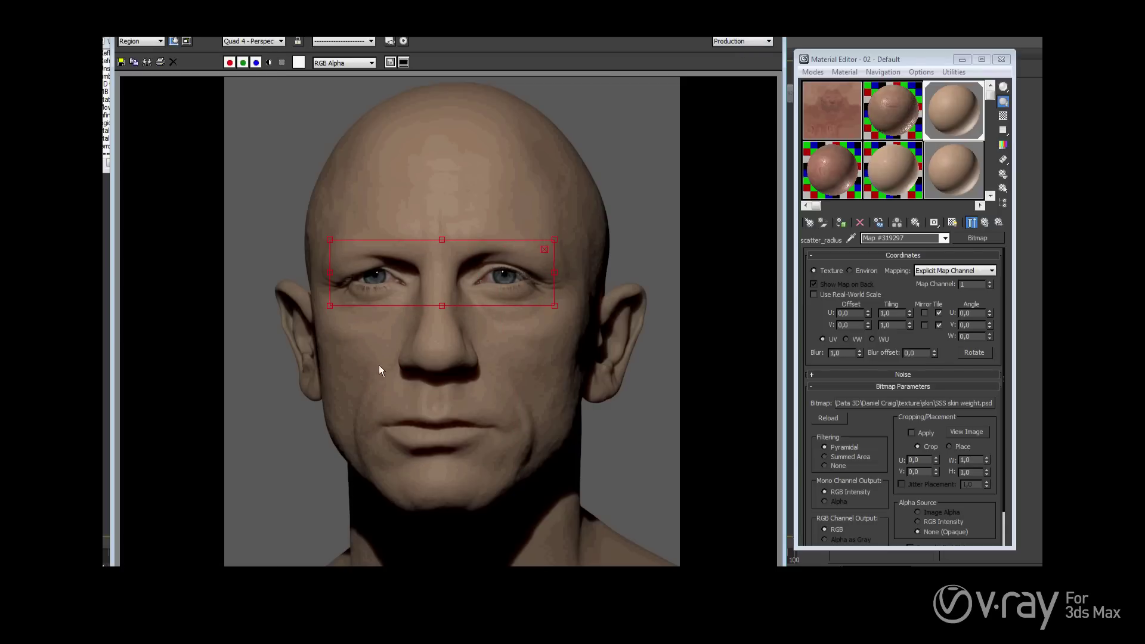
left_click(174, 42)
- Return to the 02 - Default material and enable its Hifrequency cellular map for the specular color
key("Up")
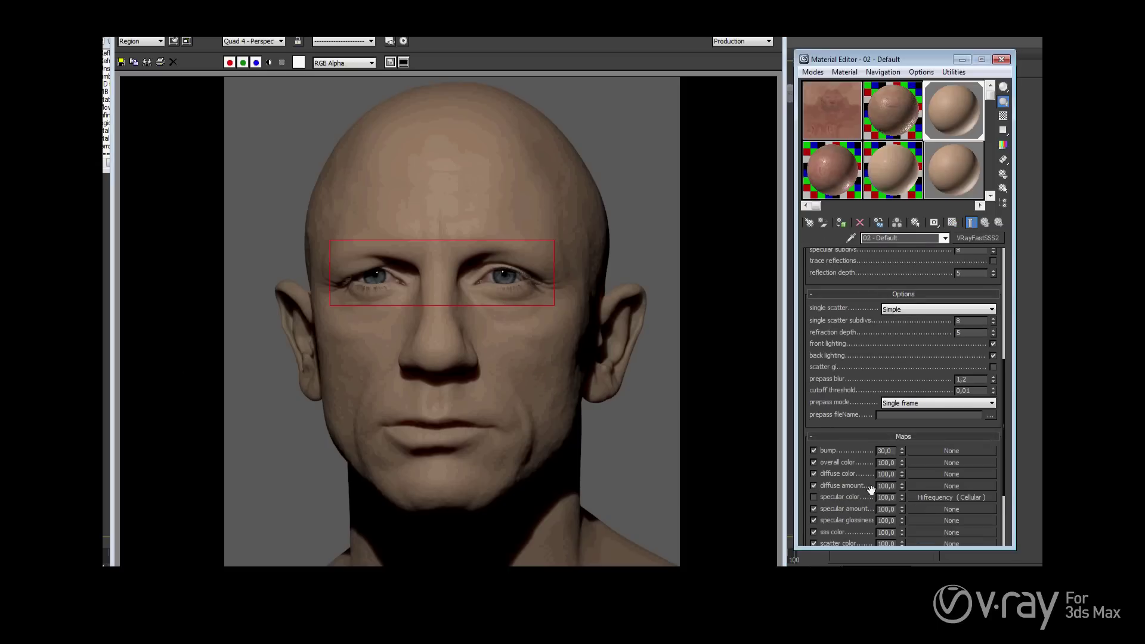
left_click(813, 497)
scroll(918, 385, "up", 3)
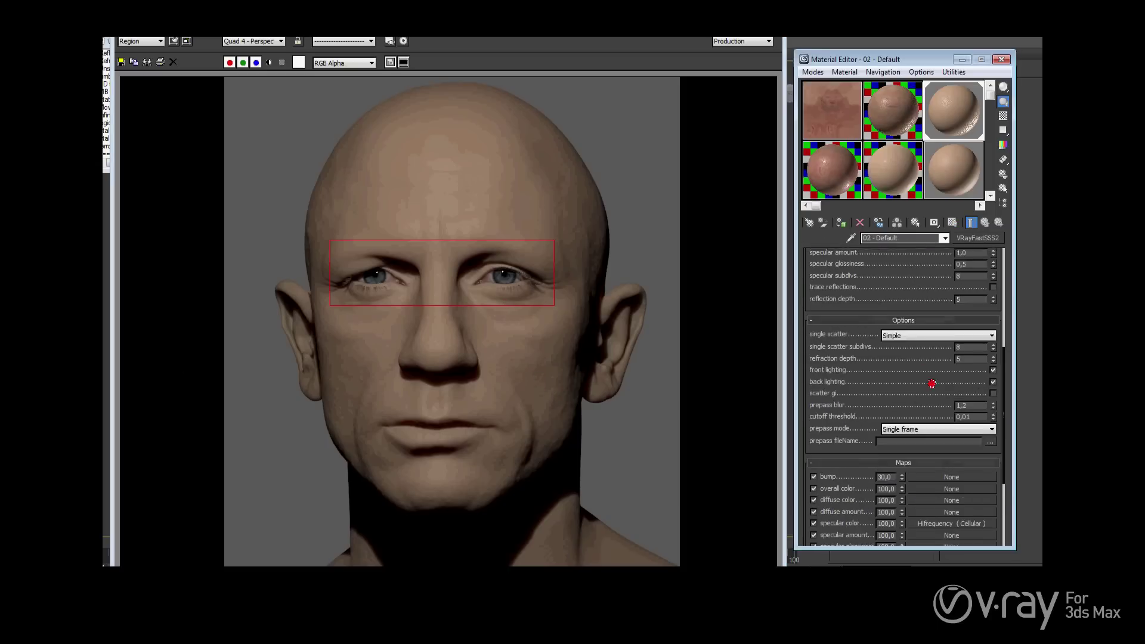
scroll(928, 396, "up", 3)
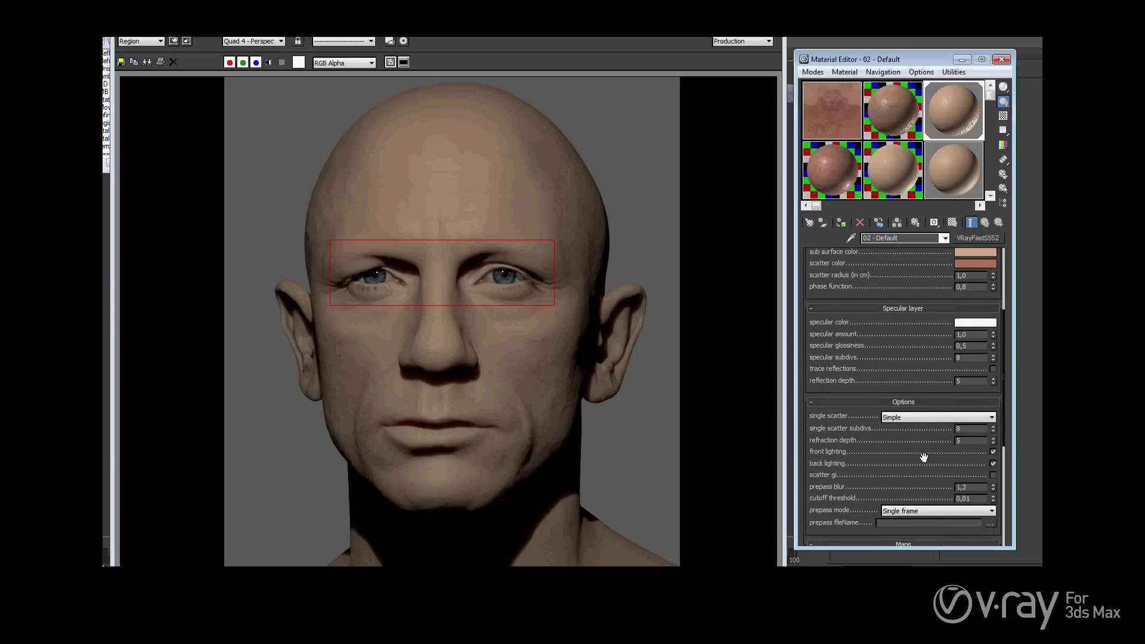
- Examine the material's scatter gi and lighting options and the indirect illumination and environment overrides in the render setup
scroll(923, 453, "down", 1)
scroll(911, 464, "up", 1)
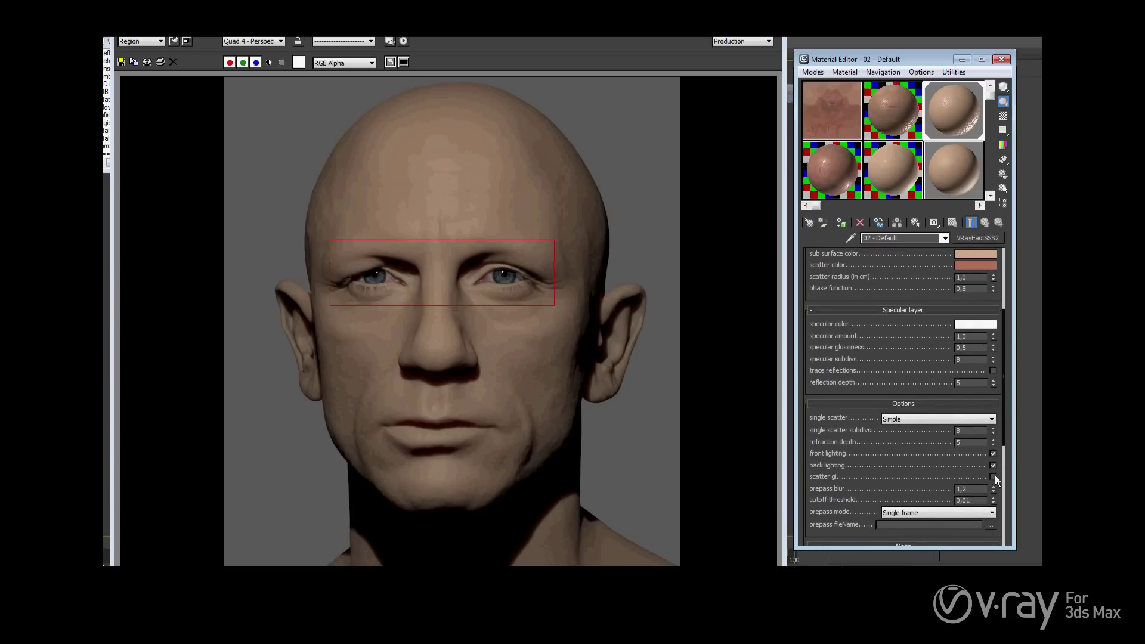
scroll(895, 459, "down", 2)
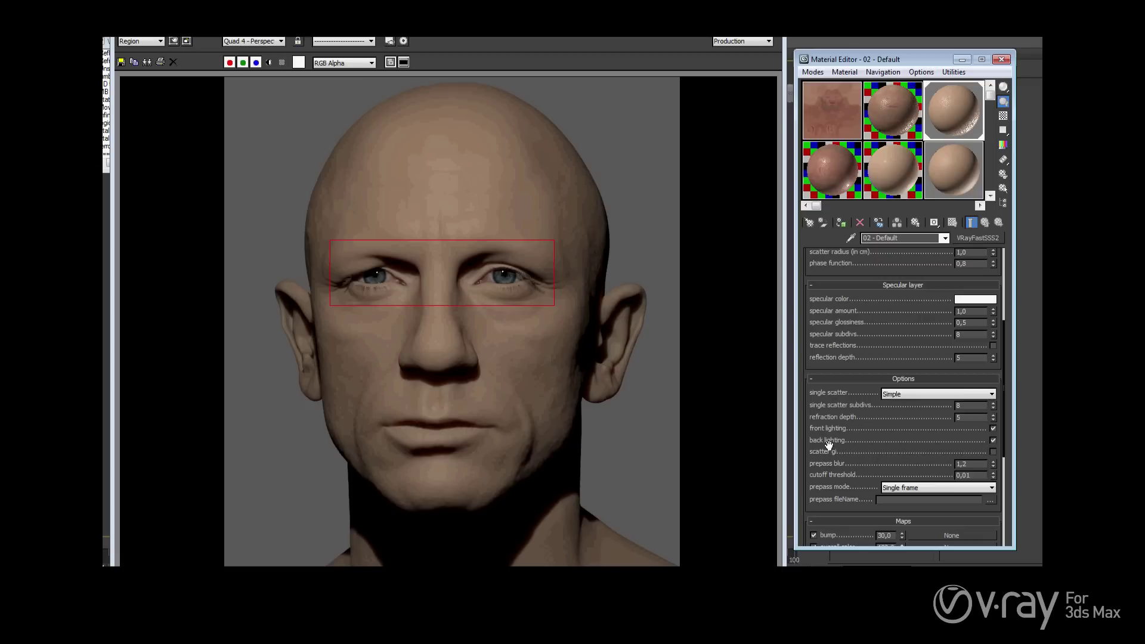
left_click_drag(907, 462, 899, 466)
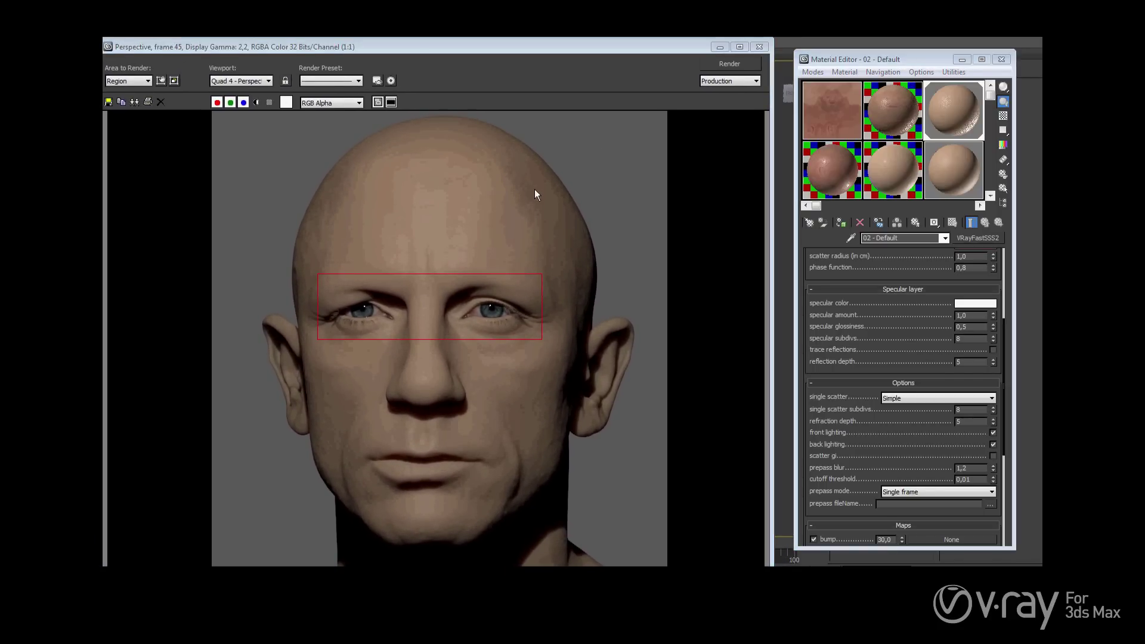
key("F10")
left_click(723, 114)
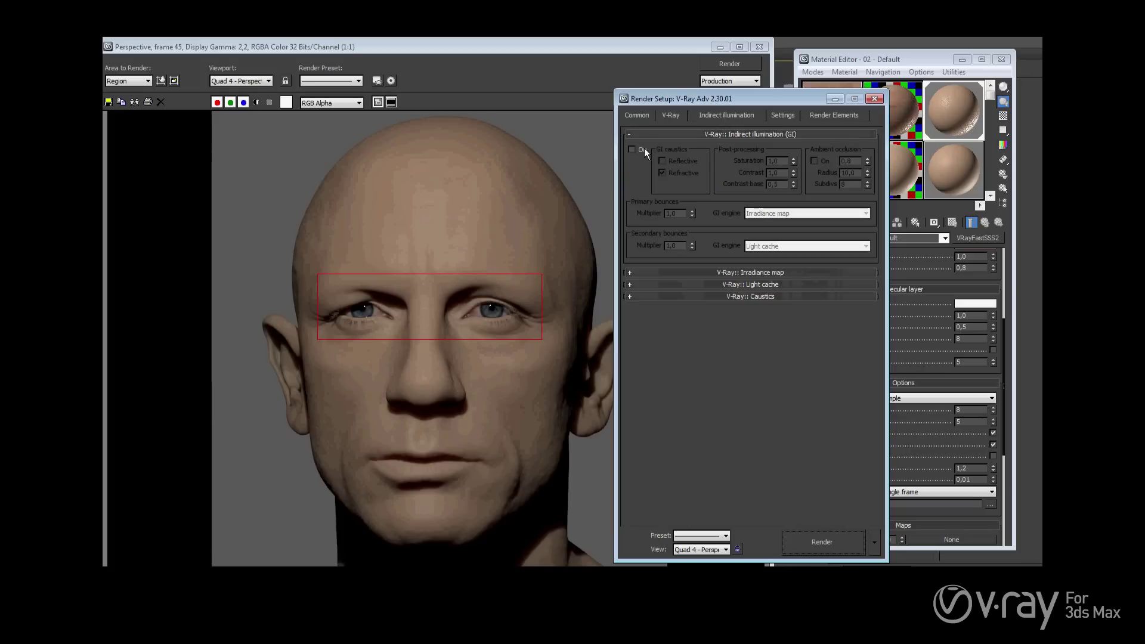
left_click(670, 114)
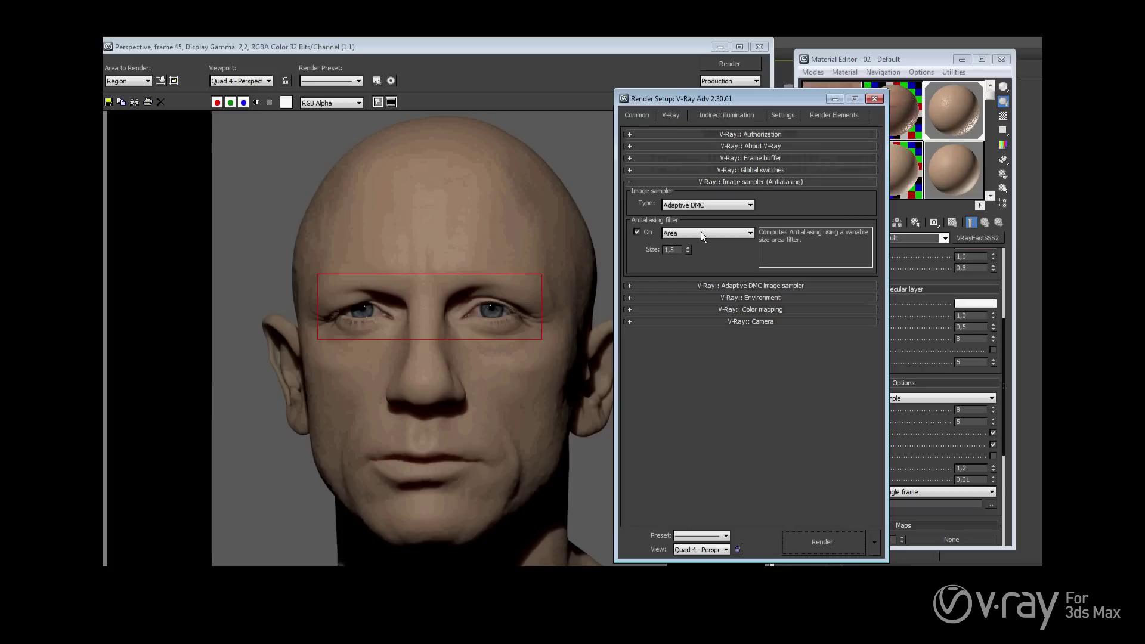
left_click(721, 298)
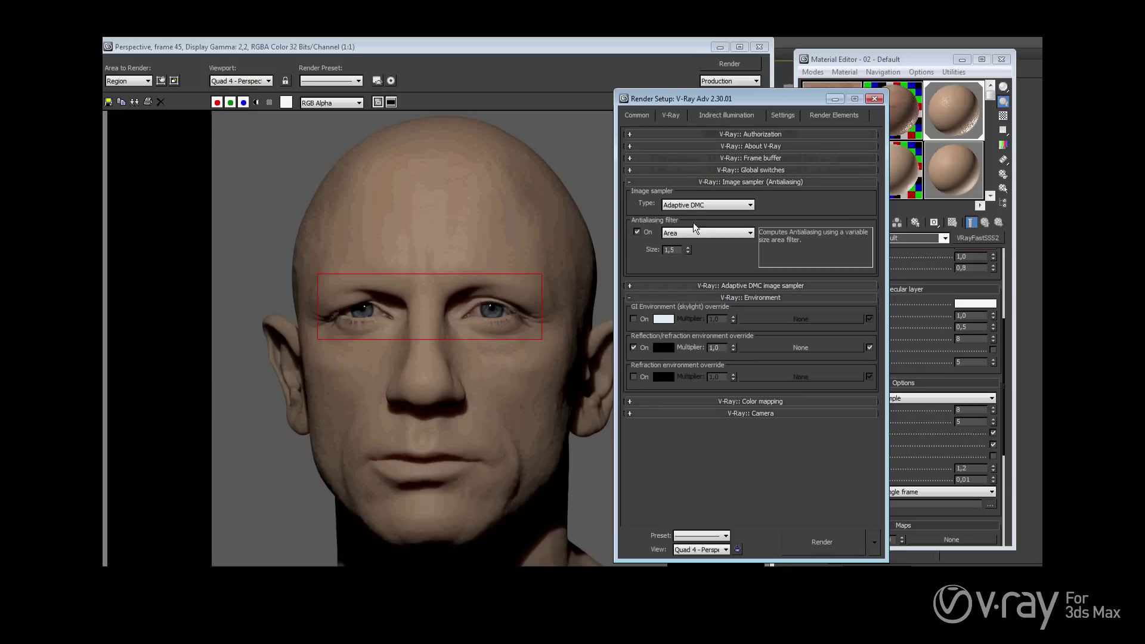
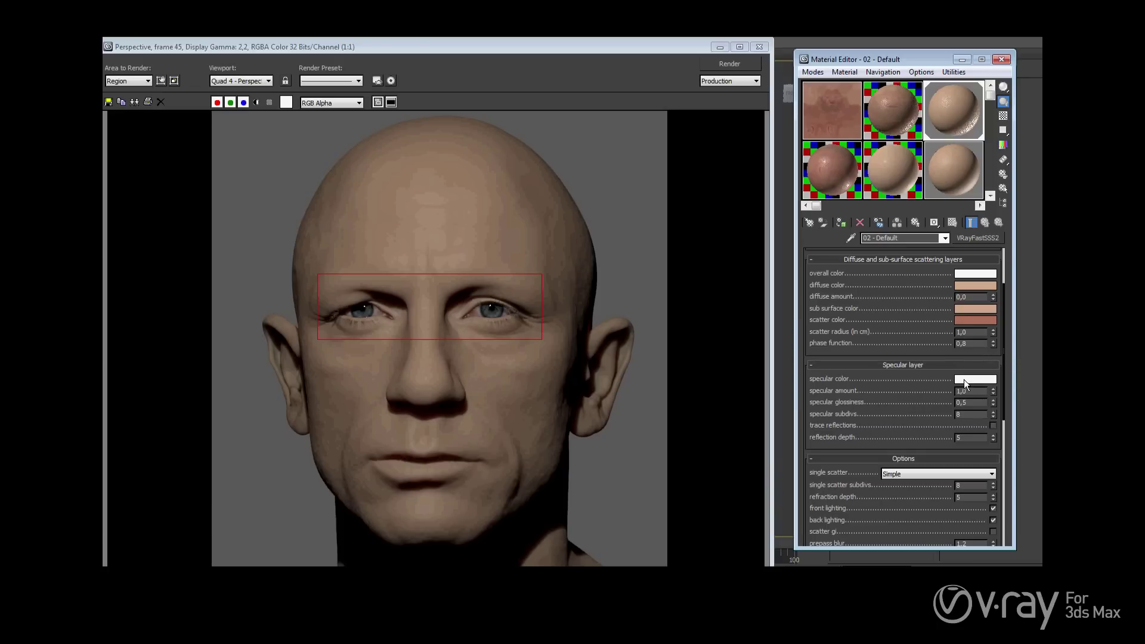
- Review the 02 - Default material's scattering layers, specular layer, options and maps
scroll(912, 399, "up", 1)
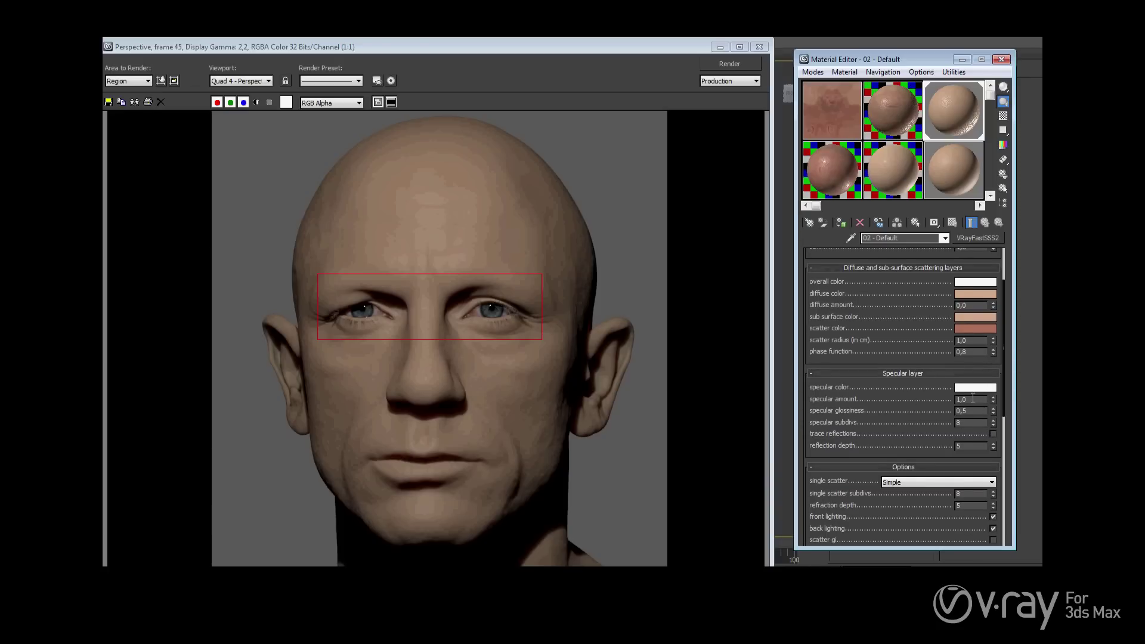
left_click_drag(905, 410, 905, 422)
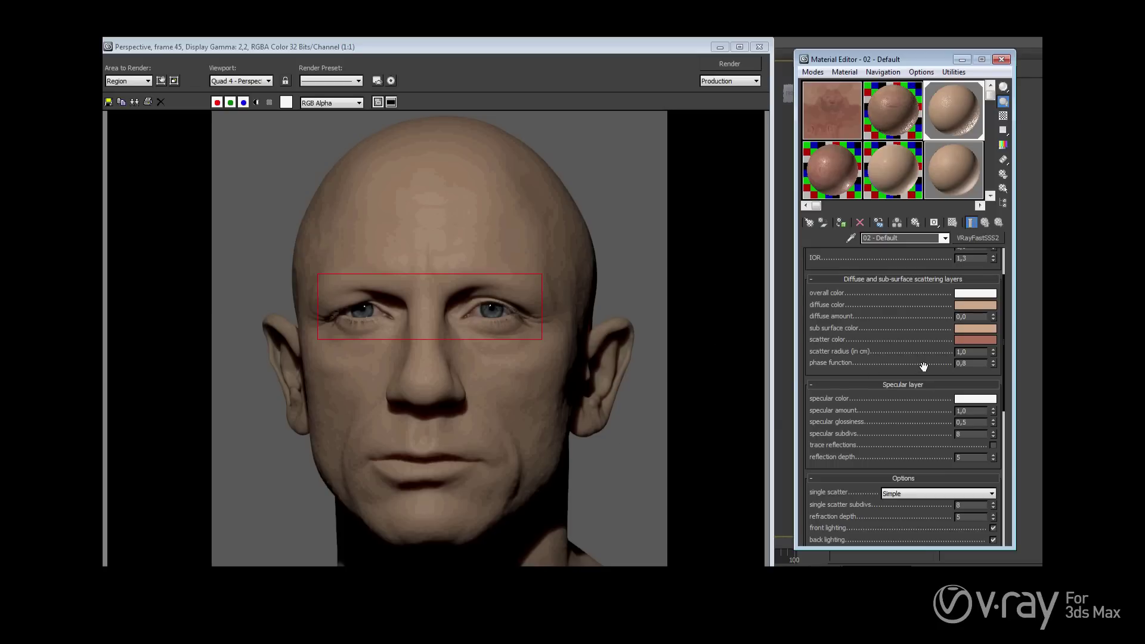
left_click_drag(900, 439, 901, 475)
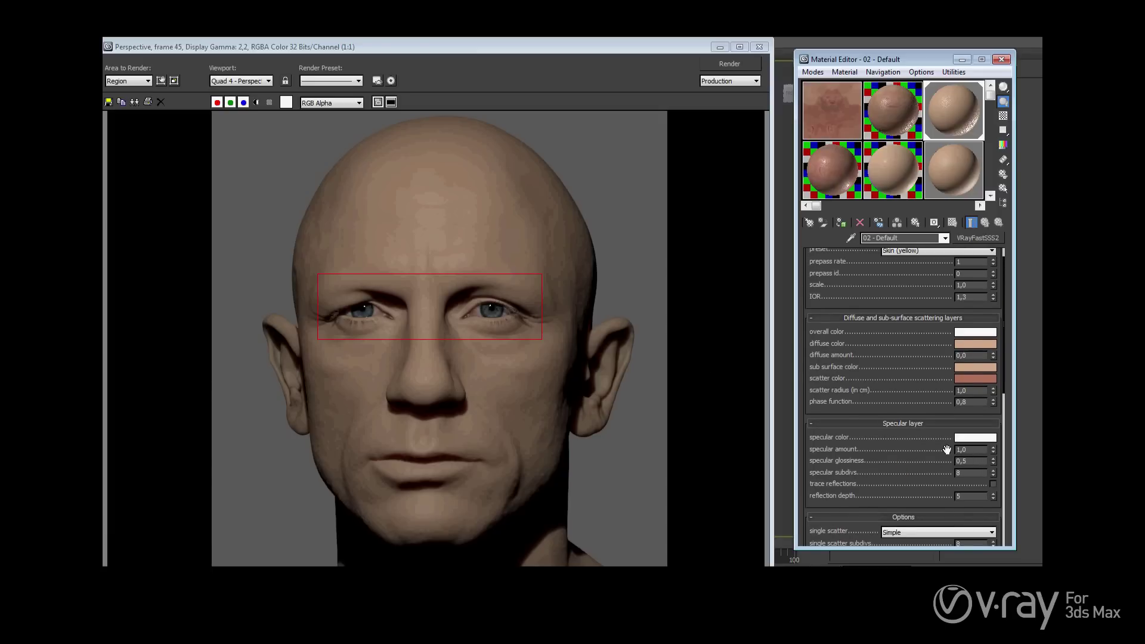
left_click_drag(887, 470, 888, 302)
left_click_drag(914, 429, 917, 374)
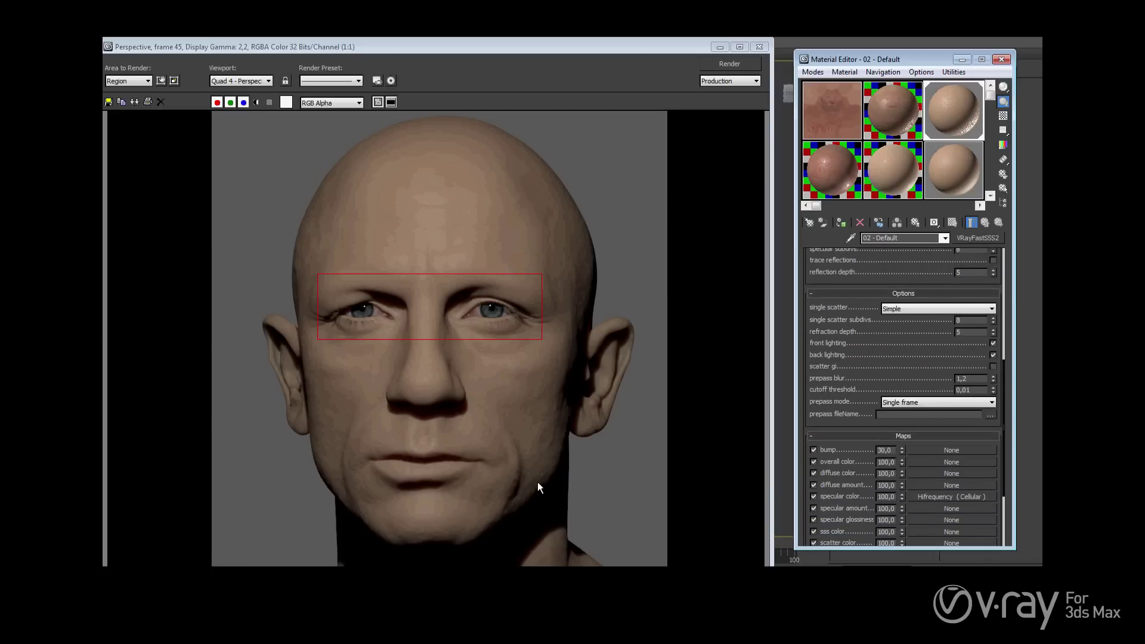
left_click_drag(907, 365, 922, 439)
scroll(922, 438, "up", 3)
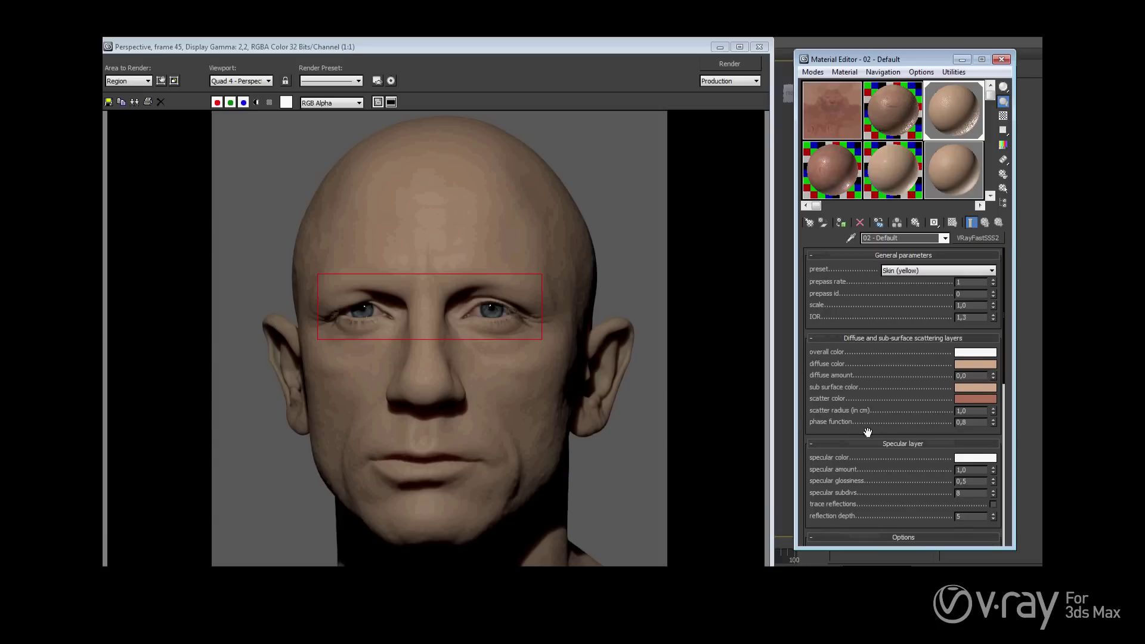
- Set the phase function of the 02 - Default material to 0.999
left_click_drag(963, 423, 1005, 420)
type("999")
key("Return")
left_click(451, 416)
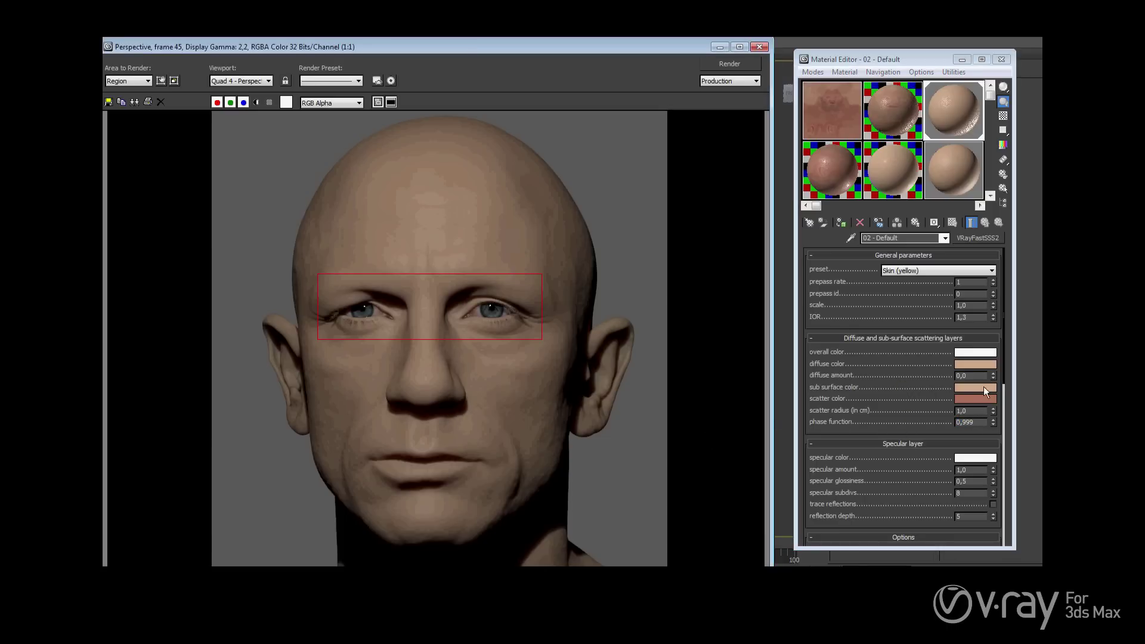
- Try lowering the material's phase function to -1.0
left_click(493, 366)
right_click(993, 422)
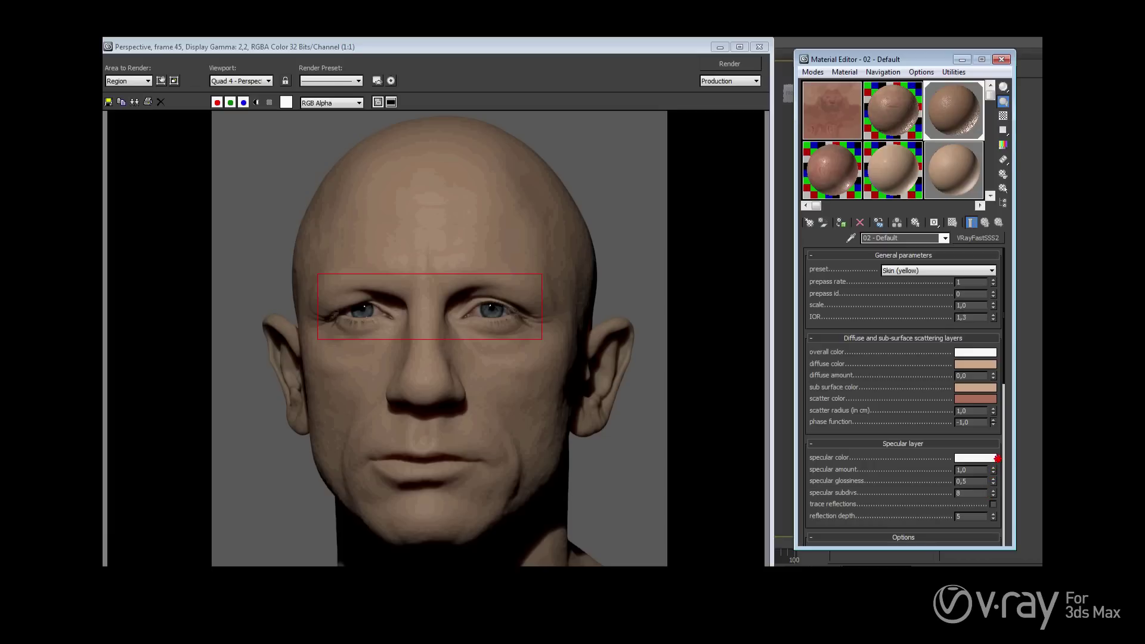
left_click_drag(993, 421, 993, 411)
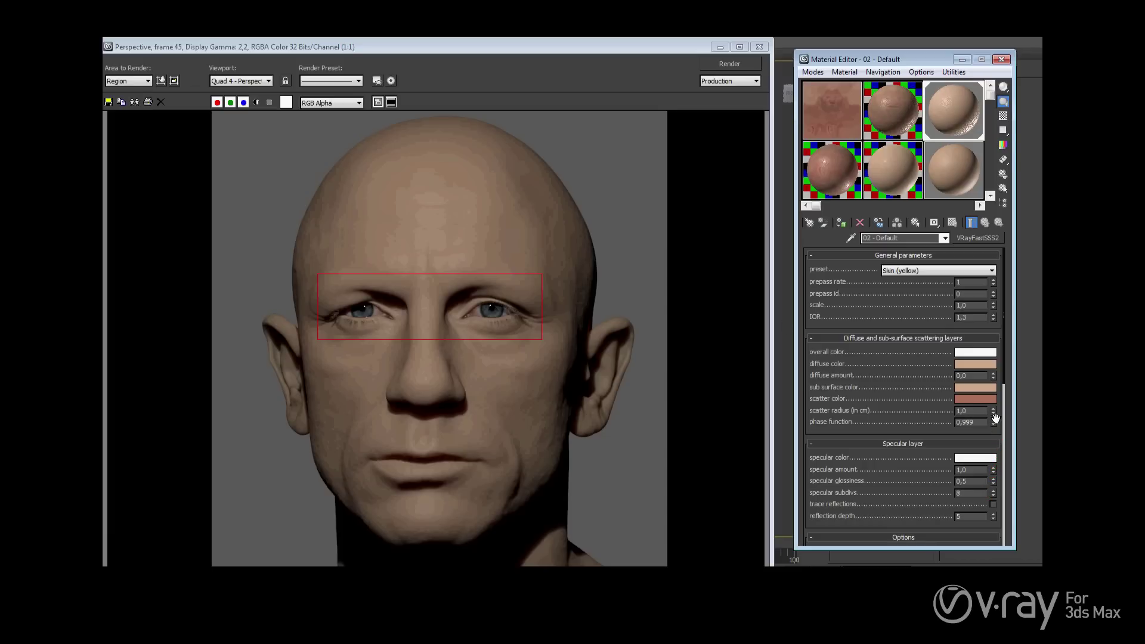
- Examine the scattering in the shadow under the nose and around the lips in the rendered head
left_click(460, 362)
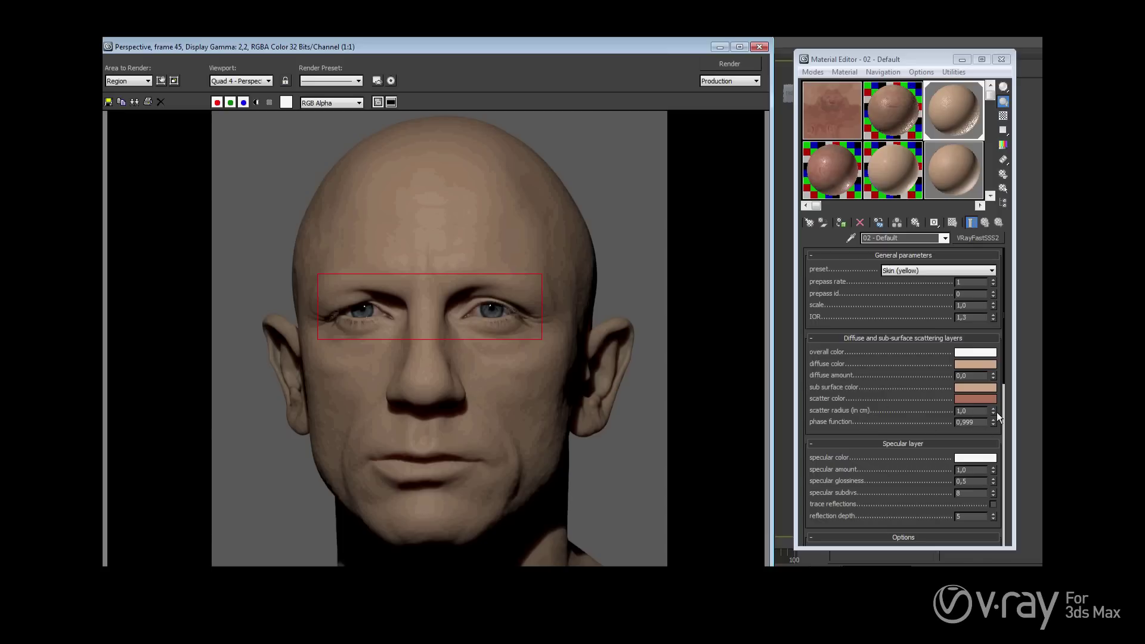
left_click(473, 406, "ctrl")
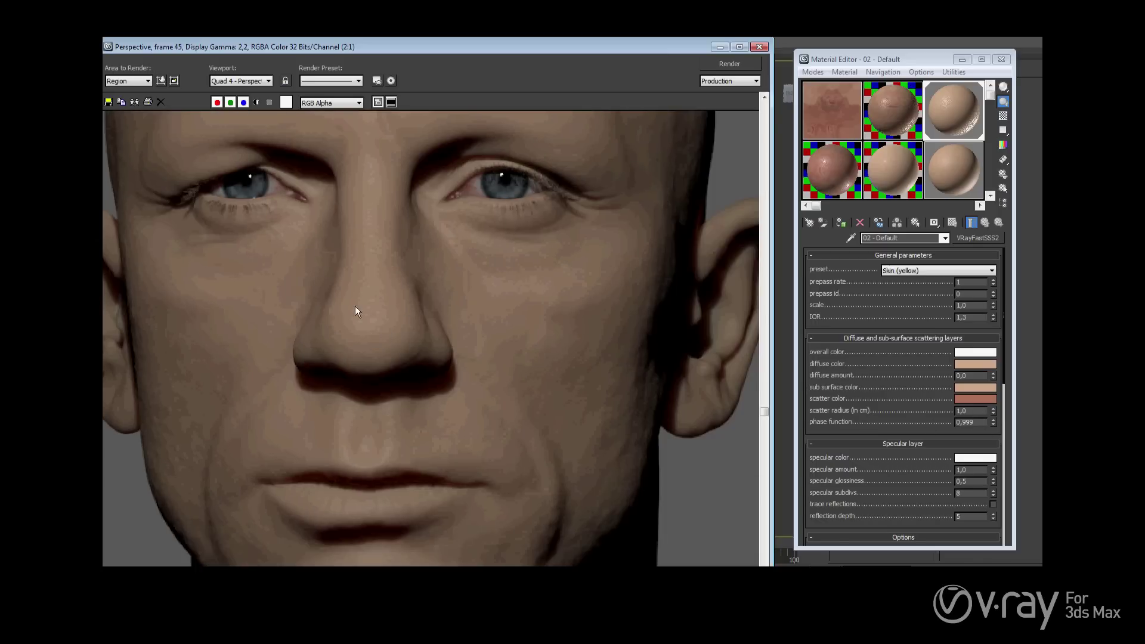
left_click(392, 334, "ctrl")
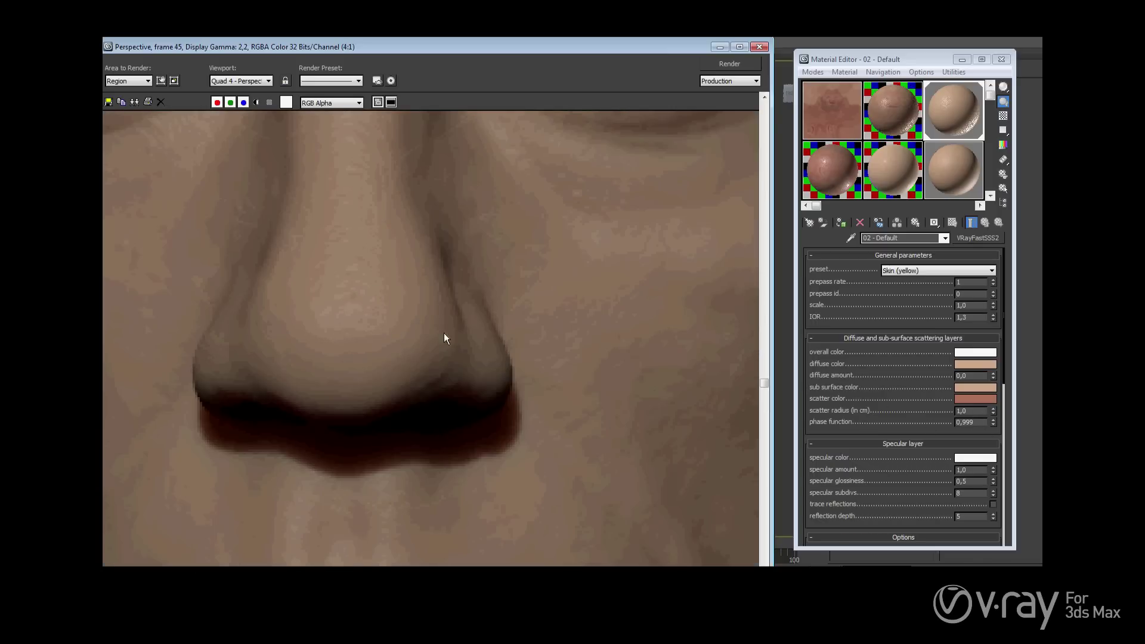
right_click(475, 375, "ctrl")
middle_click_drag(581, 416, 556, 354)
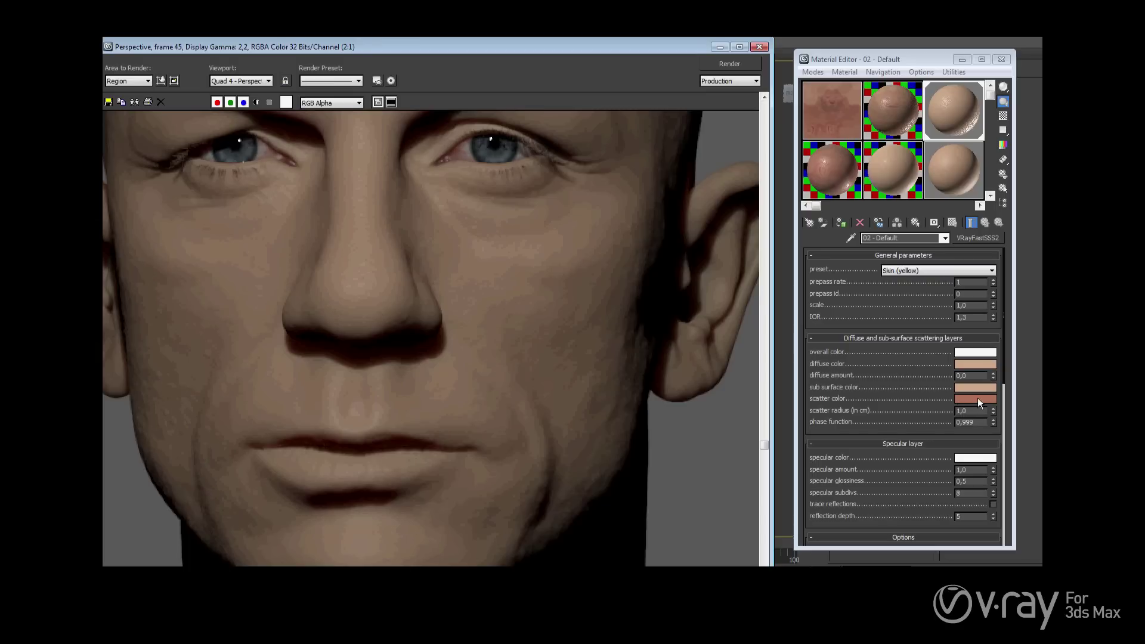
- Examine the scattering in the shadowed folds of the ear and along the cheek edge in the rendered head
middle_click_drag(587, 350, 474, 352)
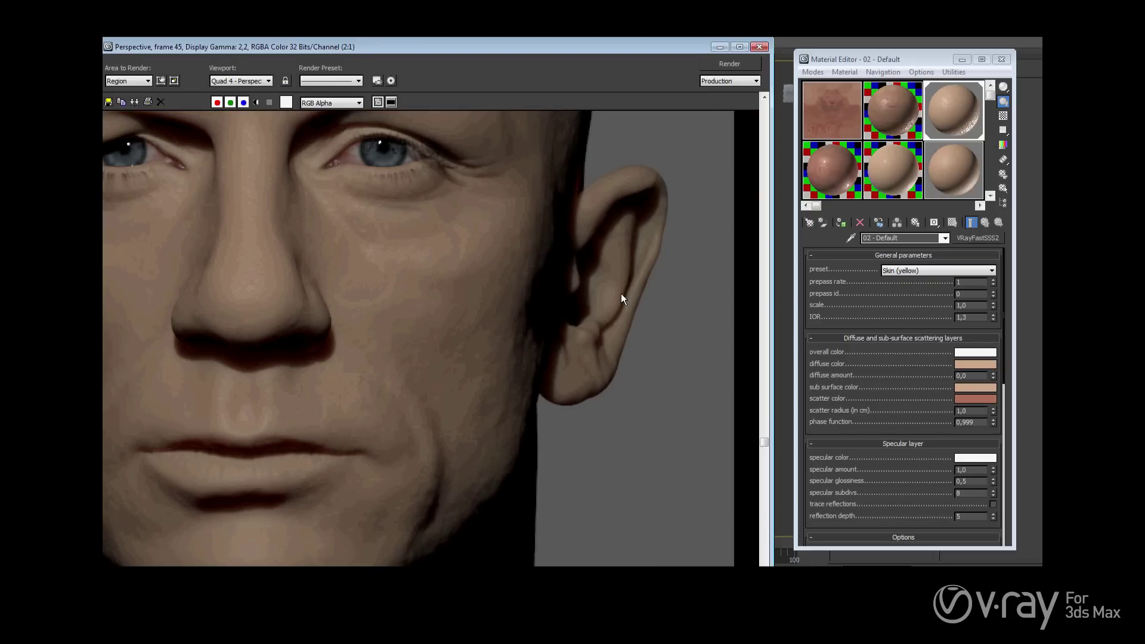
left_click(621, 277, "ctrl")
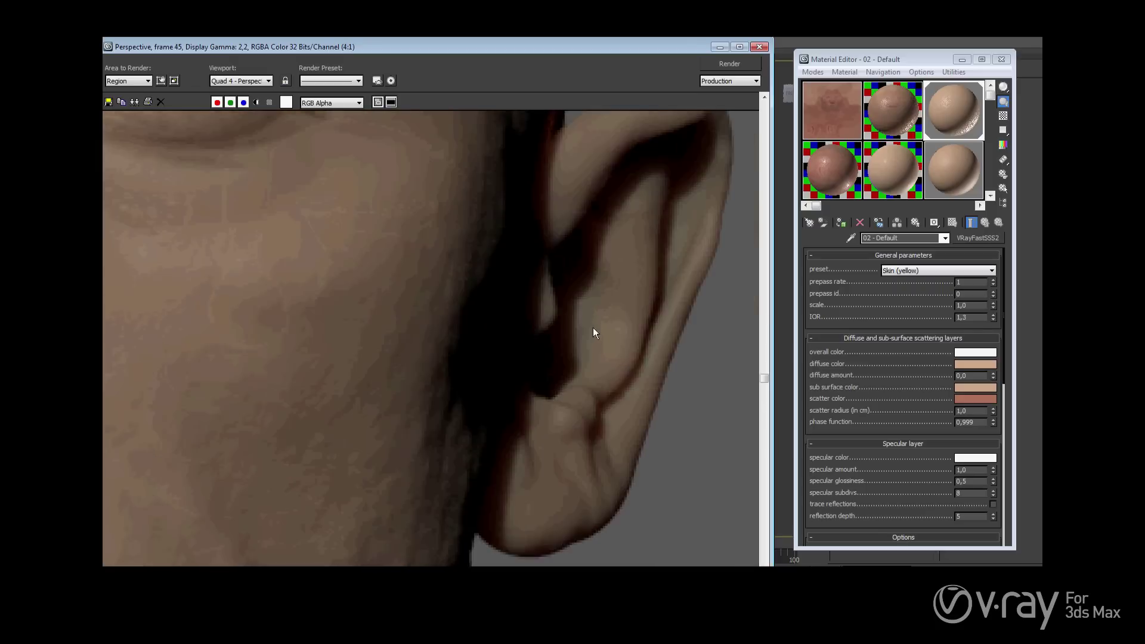
left_click(595, 262, "ctrl")
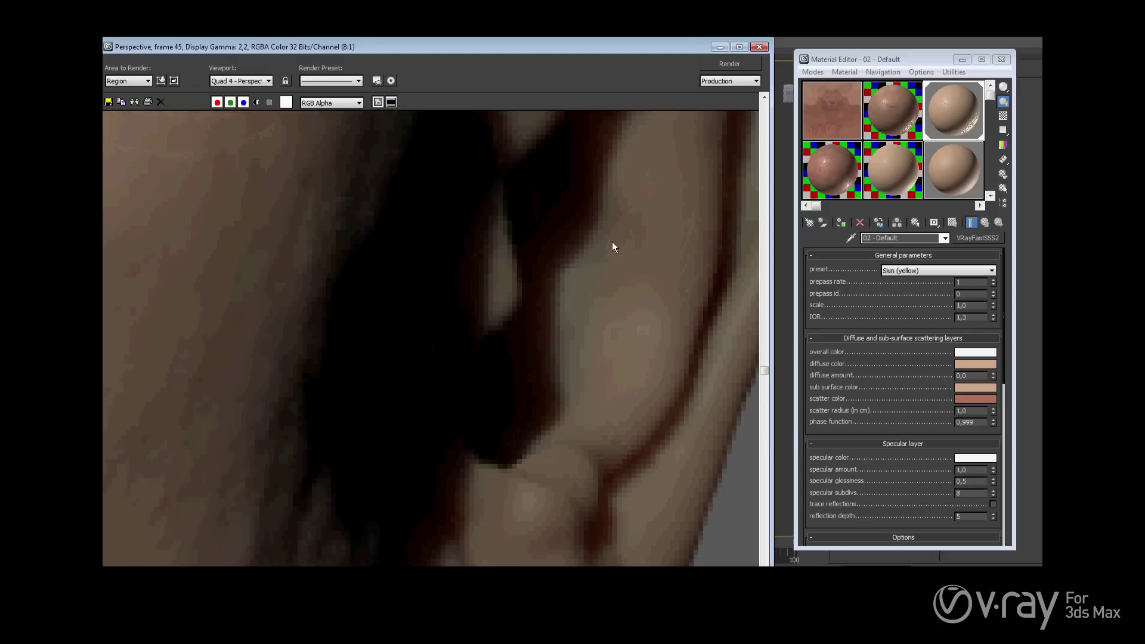
right_click(618, 291, "ctrl")
right_click(623, 292, "ctrl")
middle_click_drag(628, 293, 641, 259)
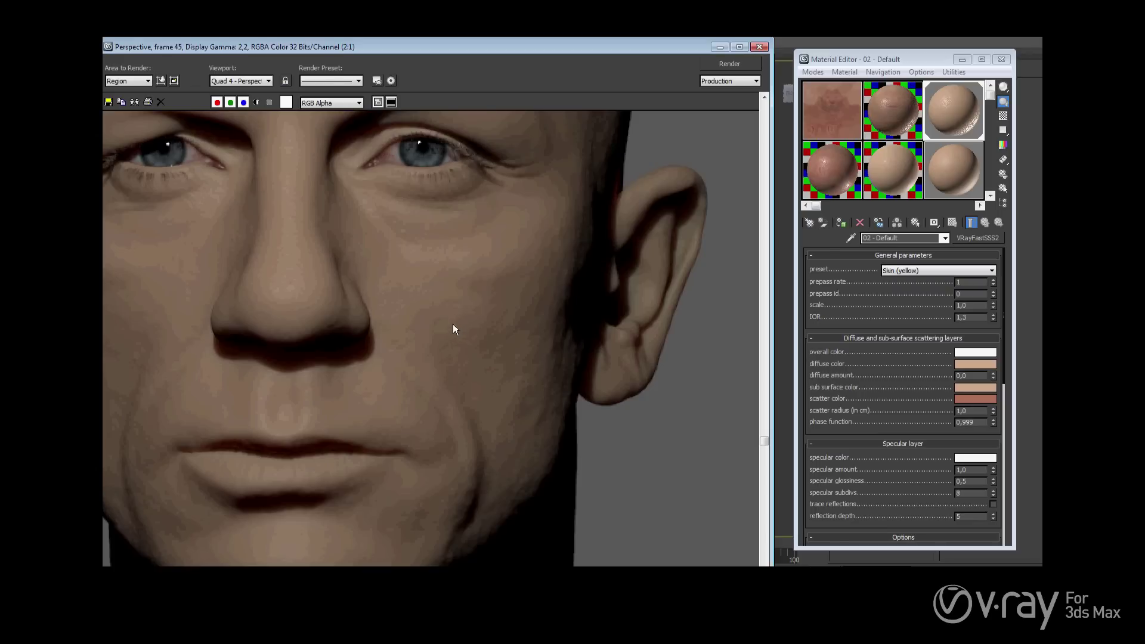
middle_click_drag(266, 359, 335, 331)
right_click(309, 352, "ctrl")
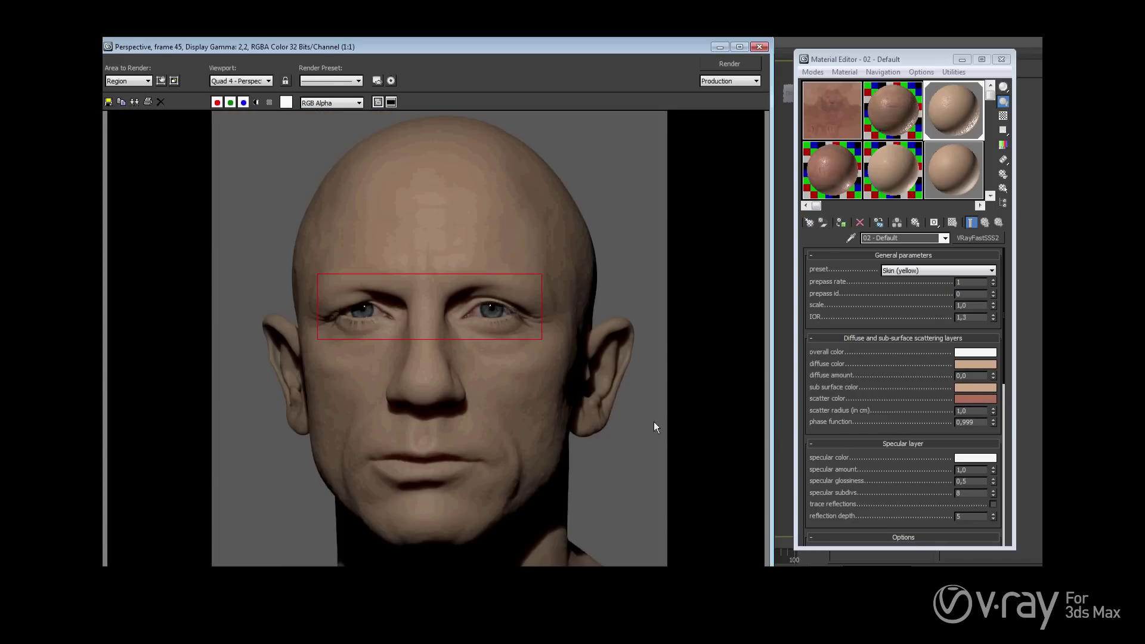
- Assign the skin-textured Falloff map from the first sample slot to the sss color map of 02 - Default
left_click_drag(888, 426, 887, 357)
scroll(887, 358, "down", 5)
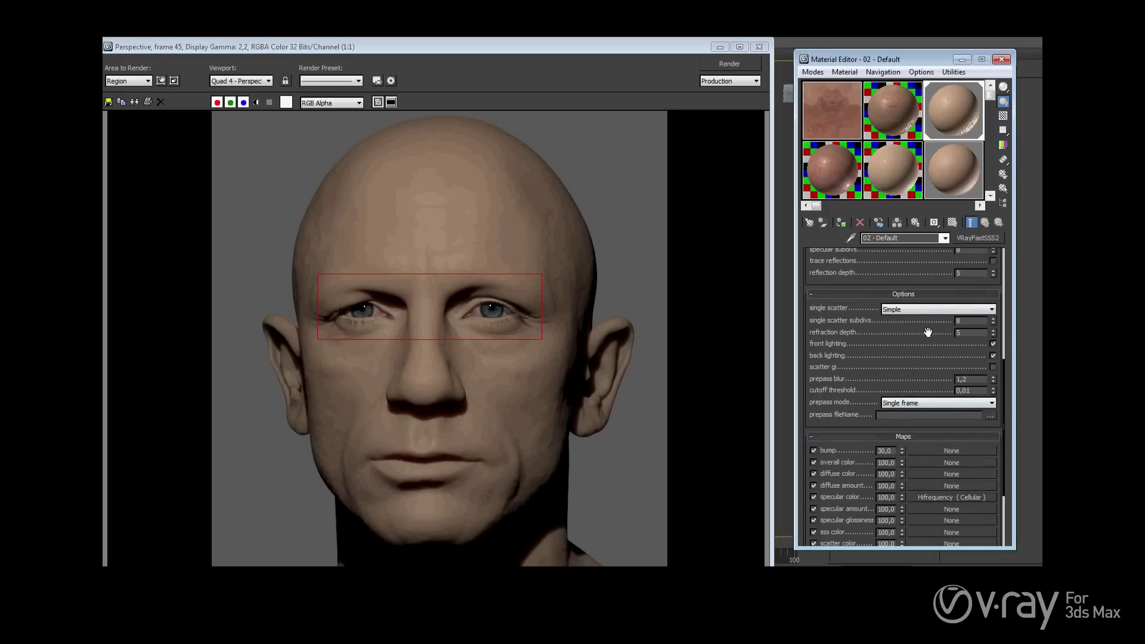
scroll(923, 360, "up", 1)
left_click_drag(843, 109, 907, 287)
left_click_drag(840, 118, 949, 472)
left_click(881, 338)
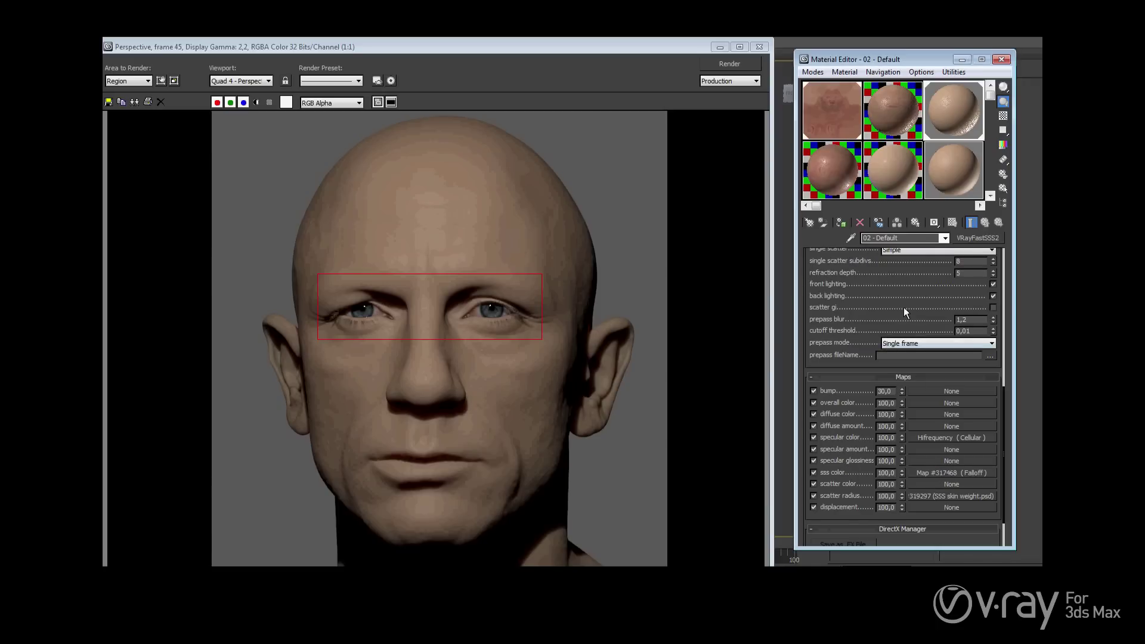
scroll(904, 307, "up", 1)
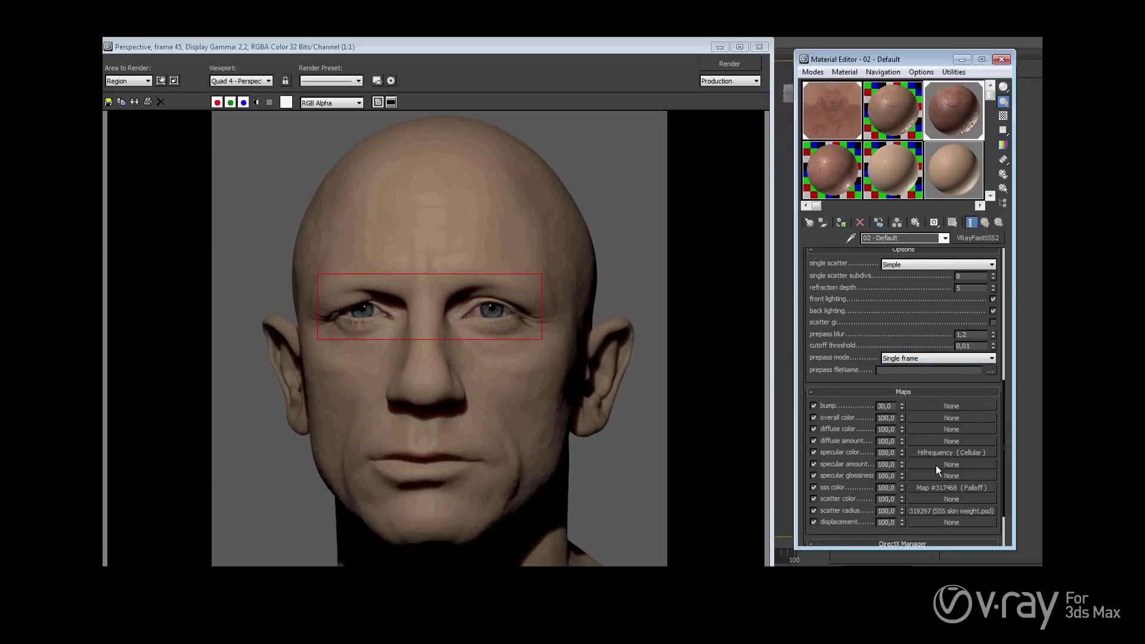
- Render the head with the area to render set to Region, covering nearly the whole head
left_click_drag(683, 49, 714, 23)
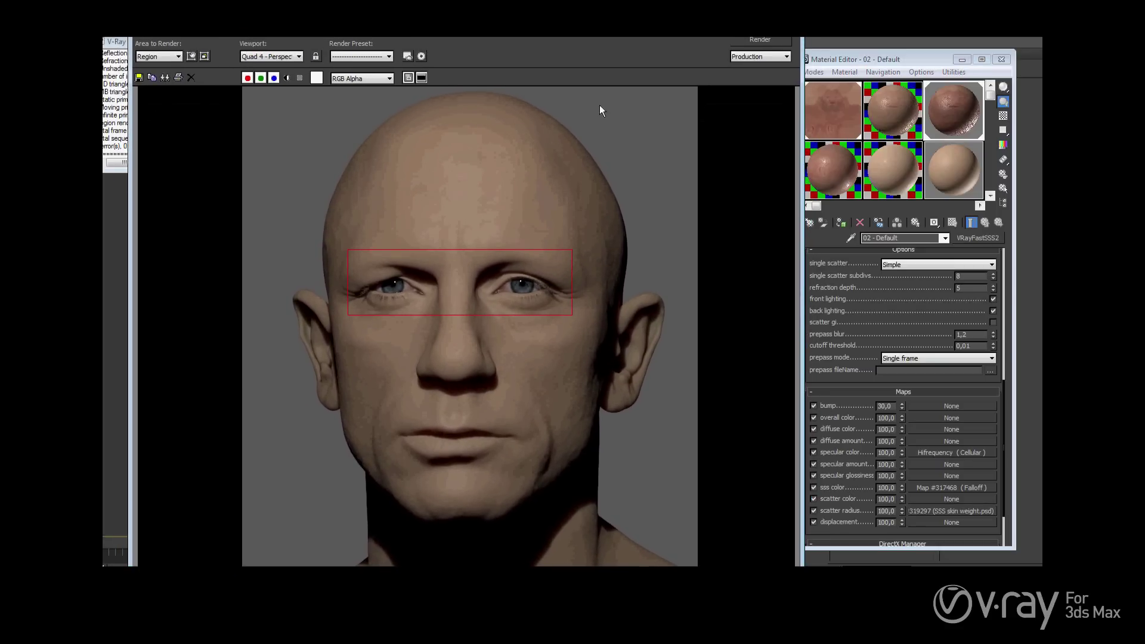
left_click(178, 56)
left_click(166, 83)
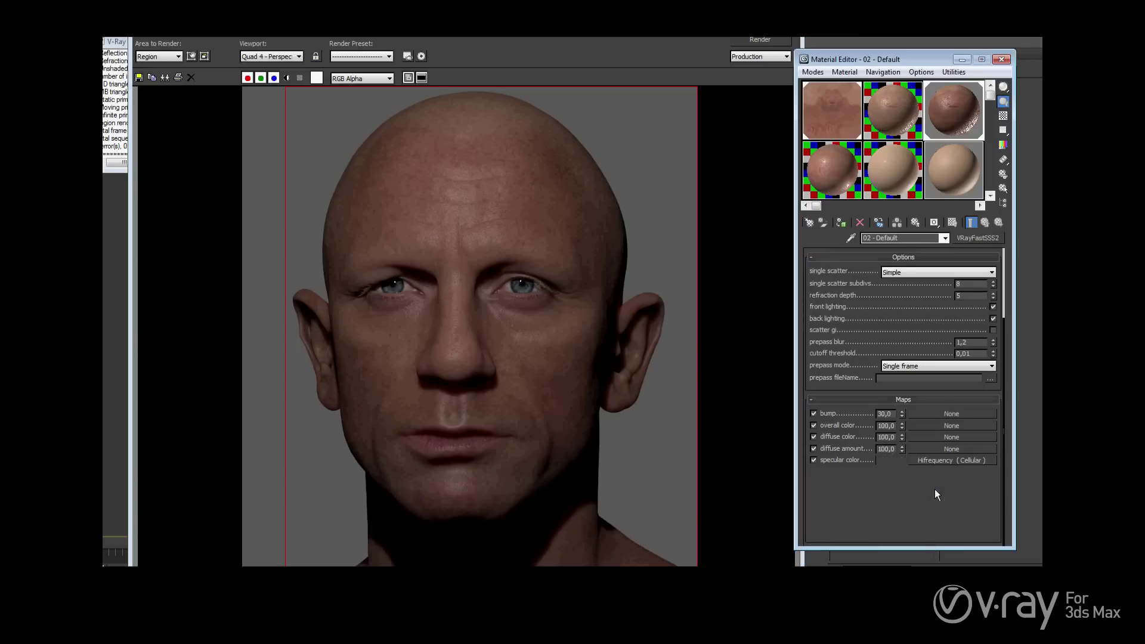
- Review the Falloff map in the sss color slot and examine the textured skin around the nose, mouth and ear
left_click(934, 488)
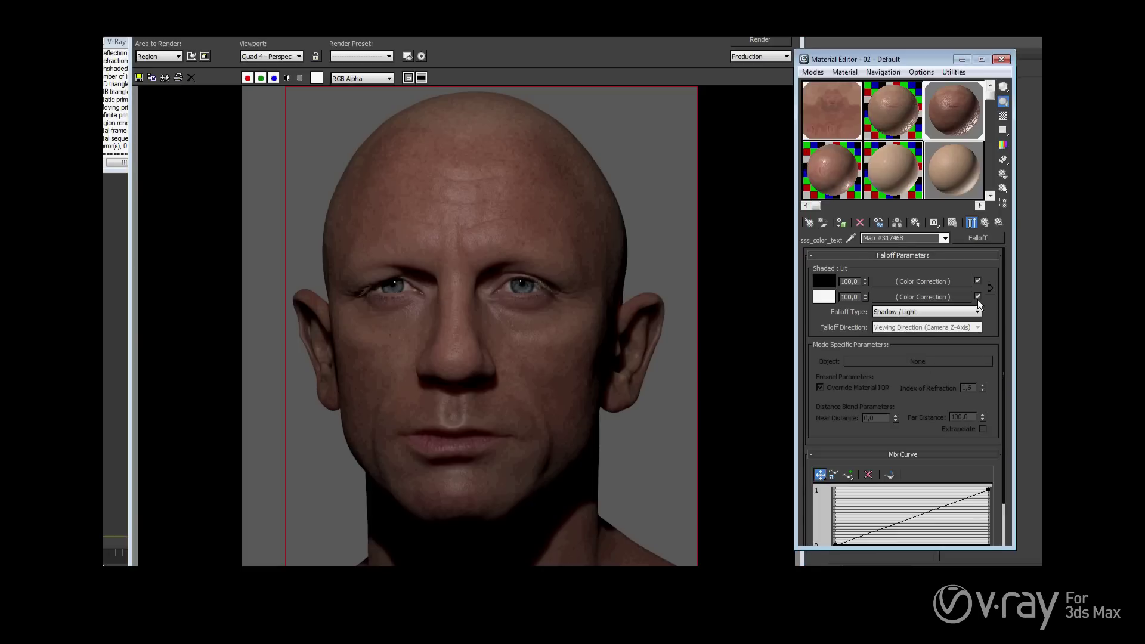
left_click(985, 221)
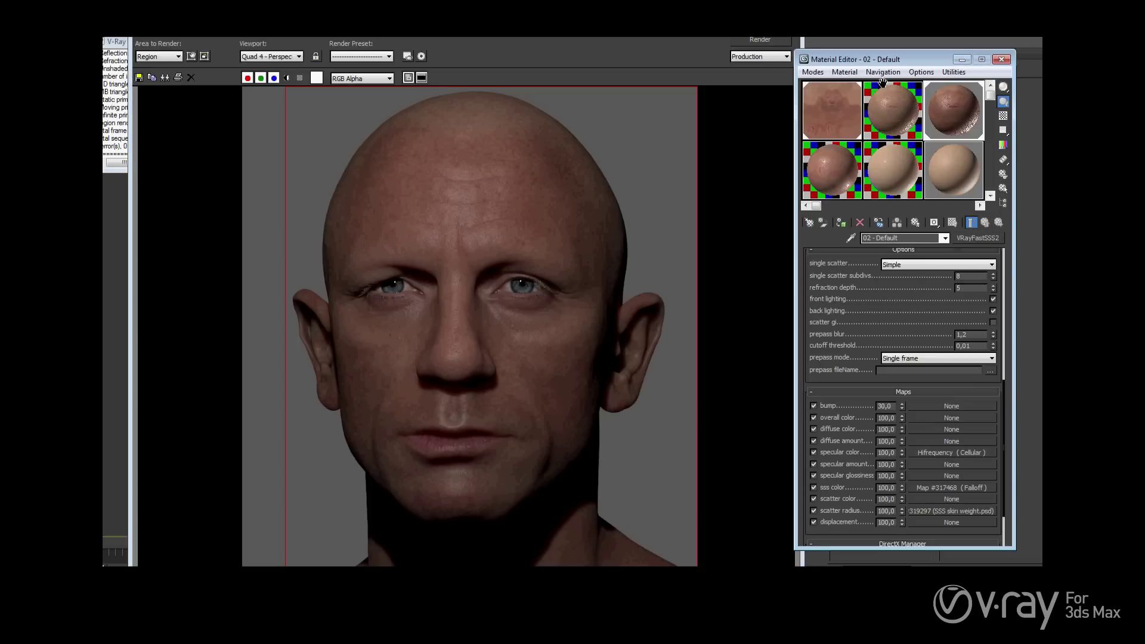
left_click_drag(889, 59, 897, 57)
left_click_drag(477, 31, 454, 26)
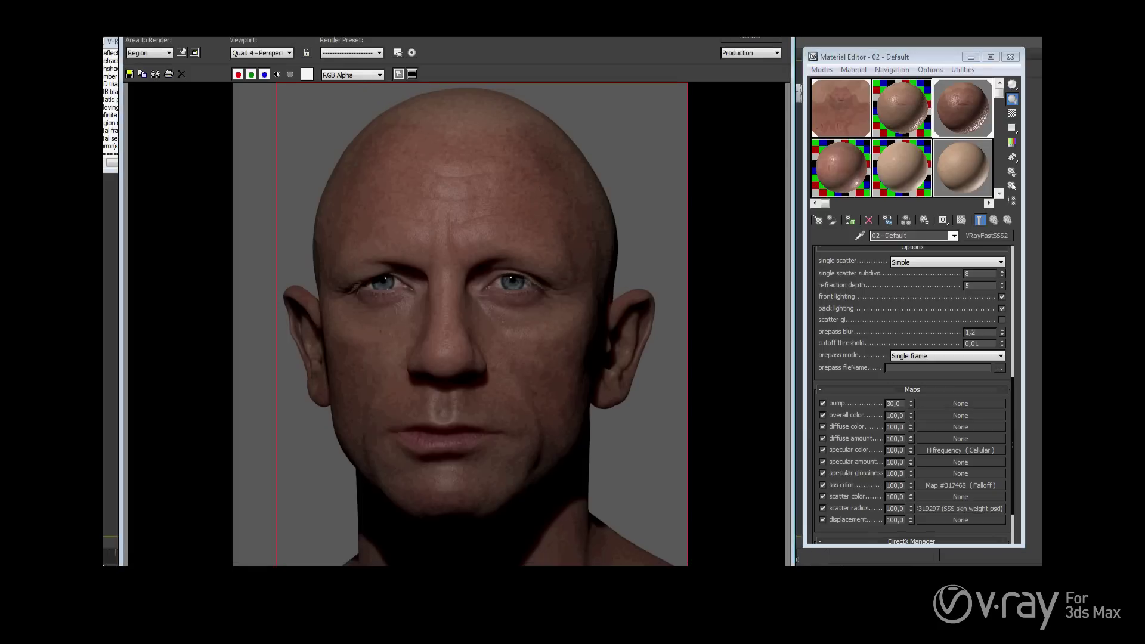
scroll(536, 395, "up", 2)
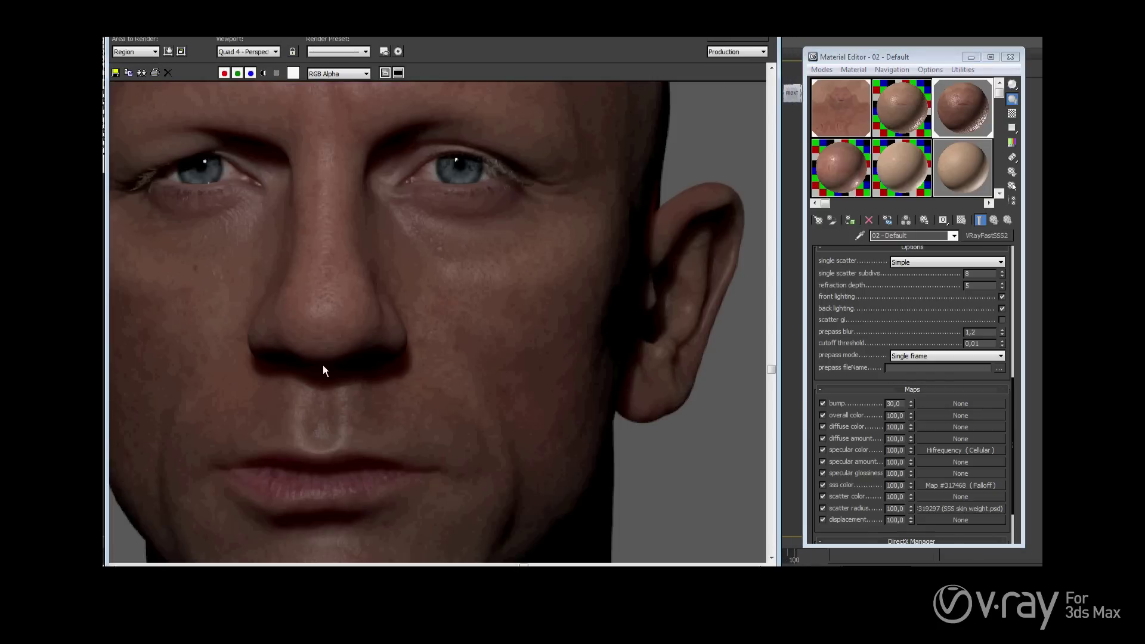
scroll(585, 342, "up", 1)
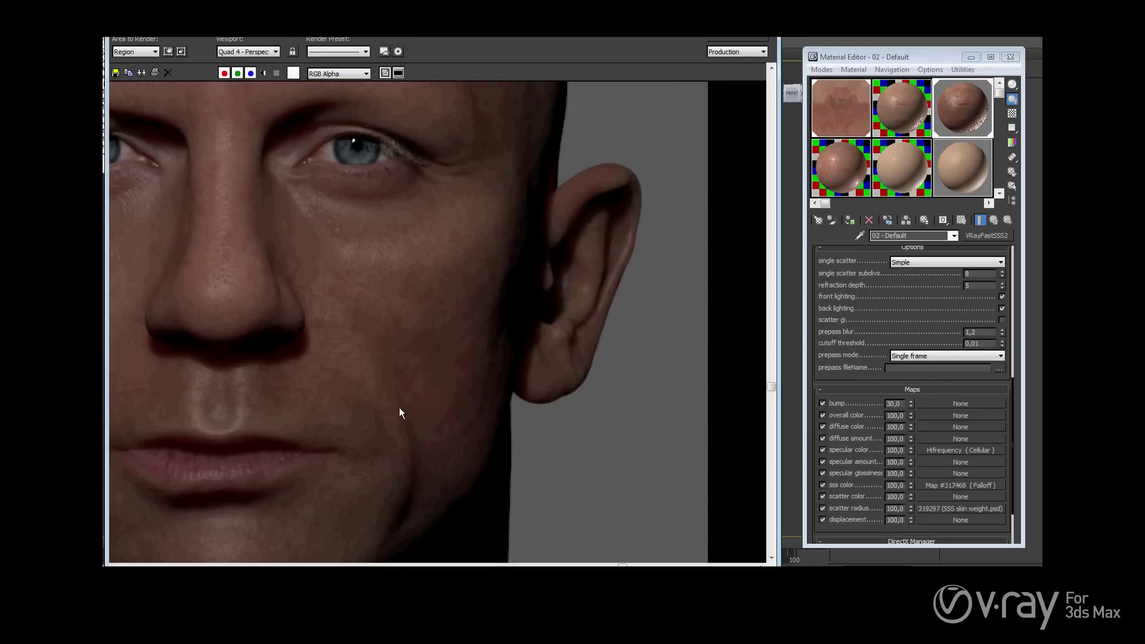
scroll(399, 408, "down", 3)
- Set the scale of the 02 - Default material to 0.7
left_click_drag(945, 285, 928, 452)
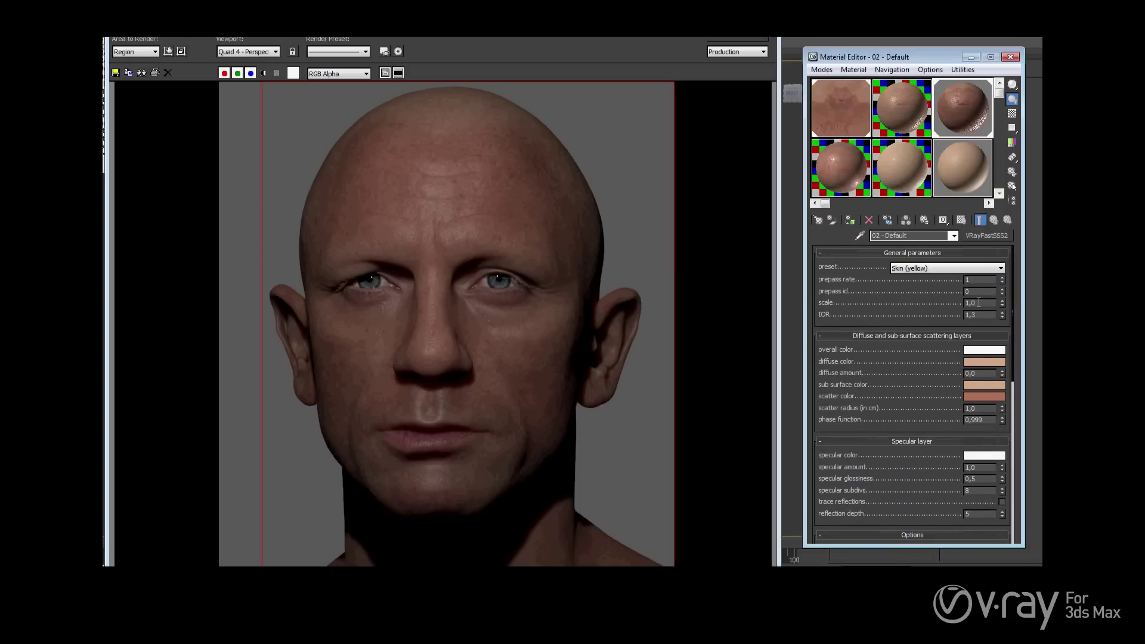
left_click_drag(926, 397, 936, 384)
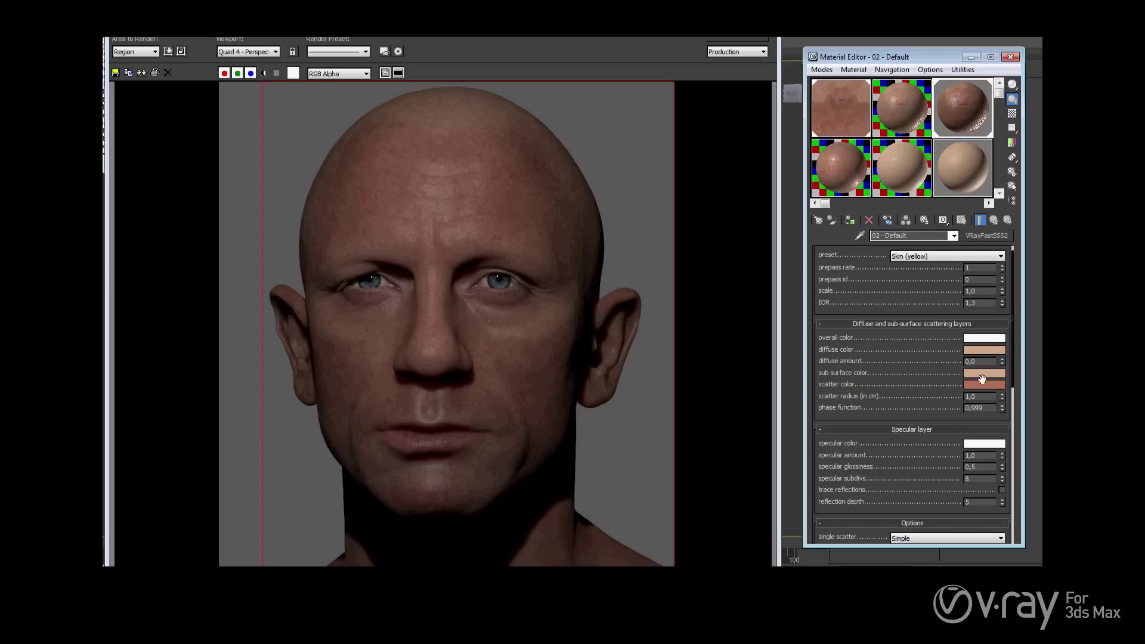
double_click(978, 397)
double_click(972, 291)
type("0,4")
key("Return")
- Copy the Mix bump map from the base material of skin craig into the bump slot of 02 - Default
left_click_drag(884, 390, 925, 301)
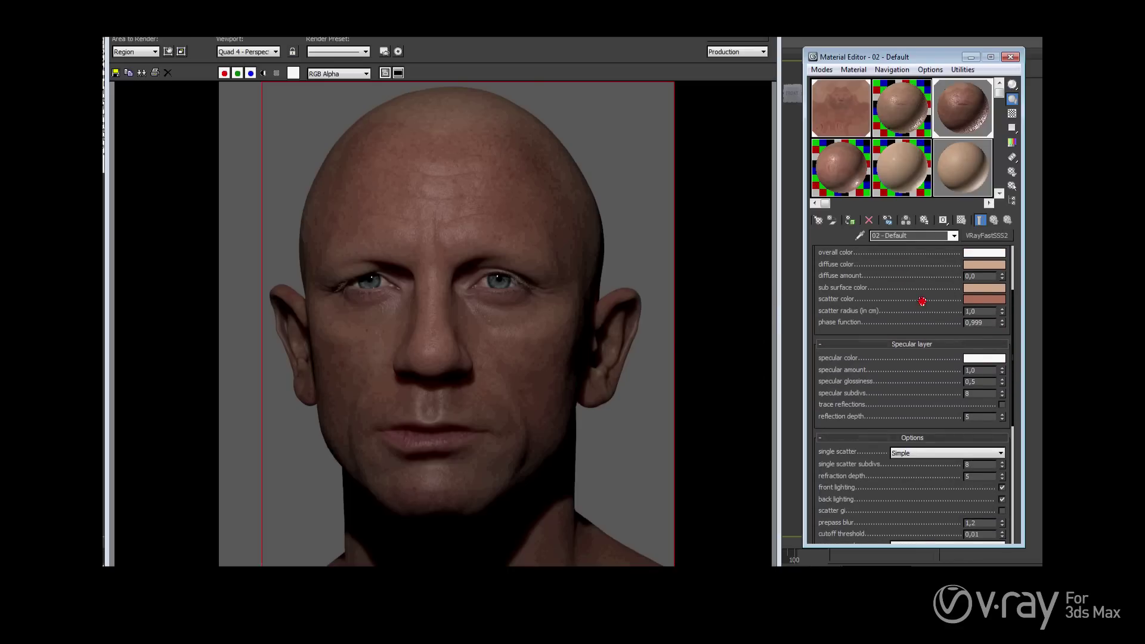
scroll(932, 471, "down", 5)
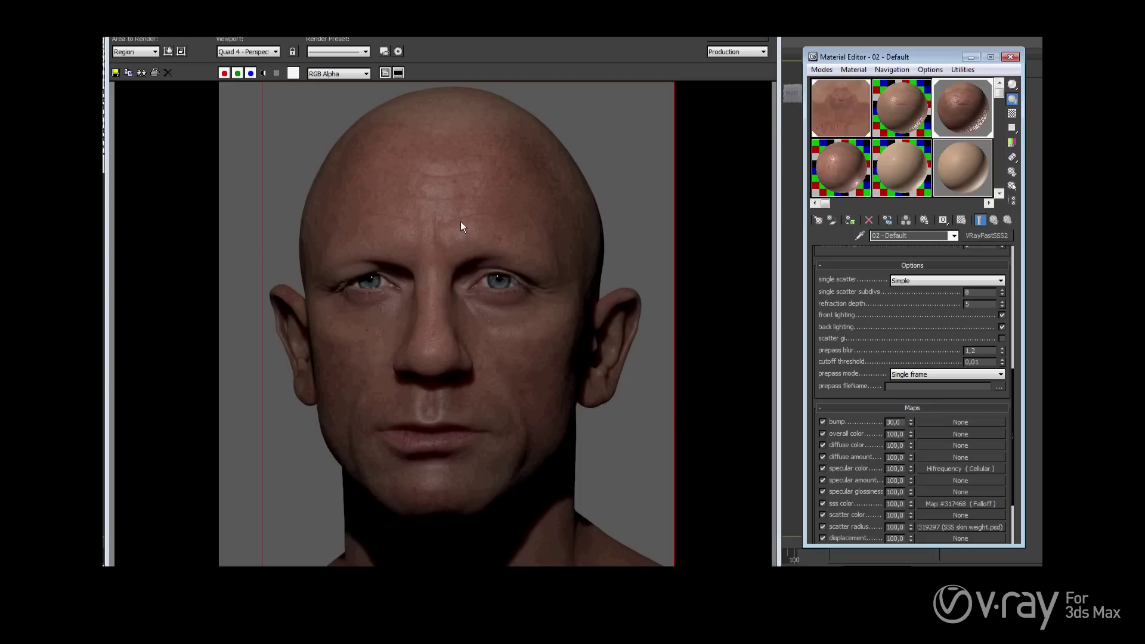
scroll(459, 213, "up", 3)
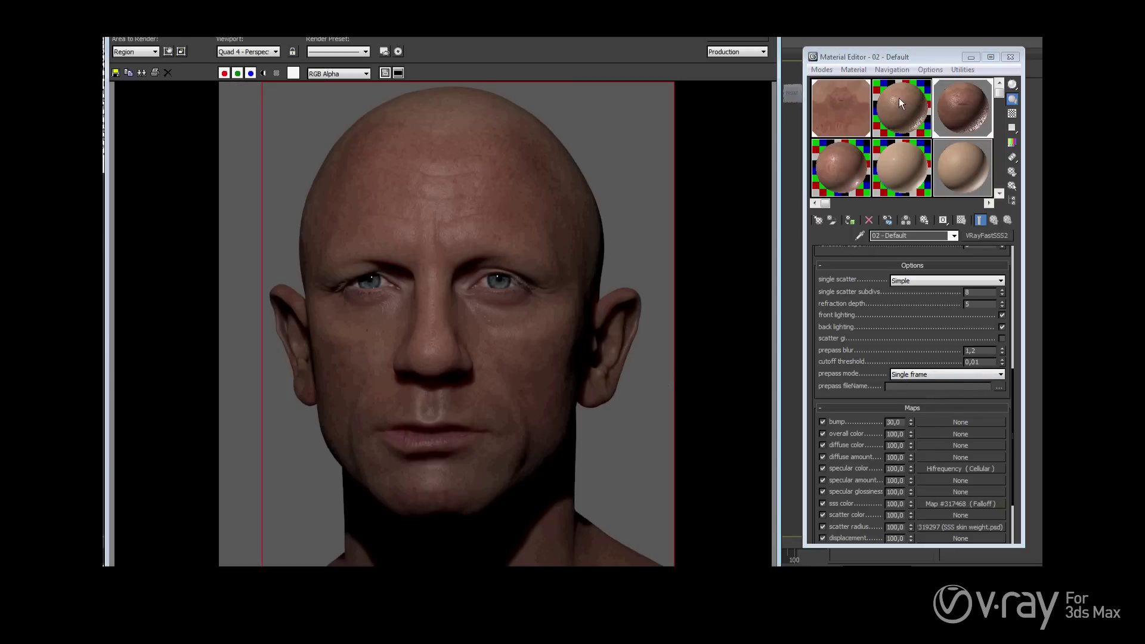
left_click(838, 177)
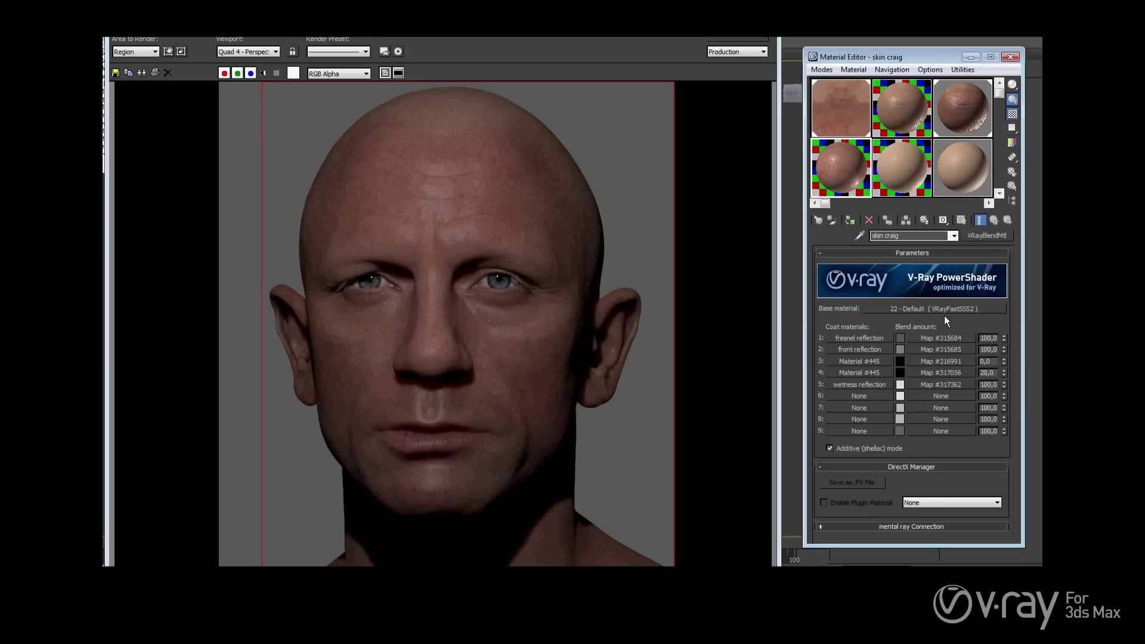
left_click(943, 311)
right_click(942, 353)
left_click(926, 374)
left_click(993, 220)
left_click(964, 120)
scroll(939, 358, "down", 10)
right_click(943, 422)
left_click(975, 434)
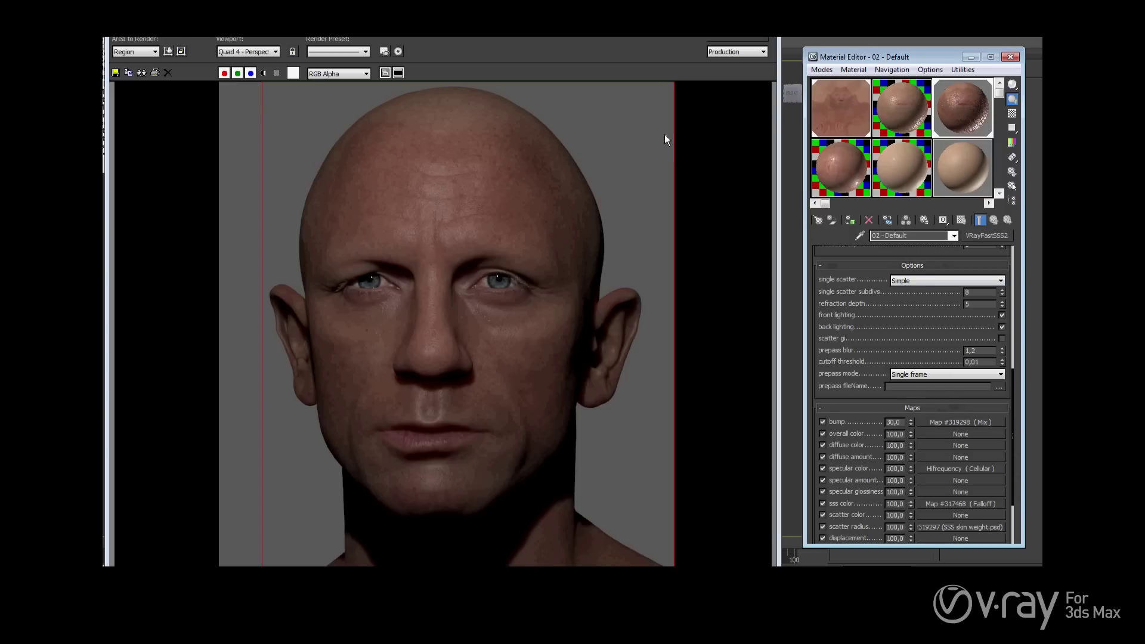
- Examine the skin detail and shadow-edge scattering under the nose, around the lips and on the neck in the new render
left_click(620, 158)
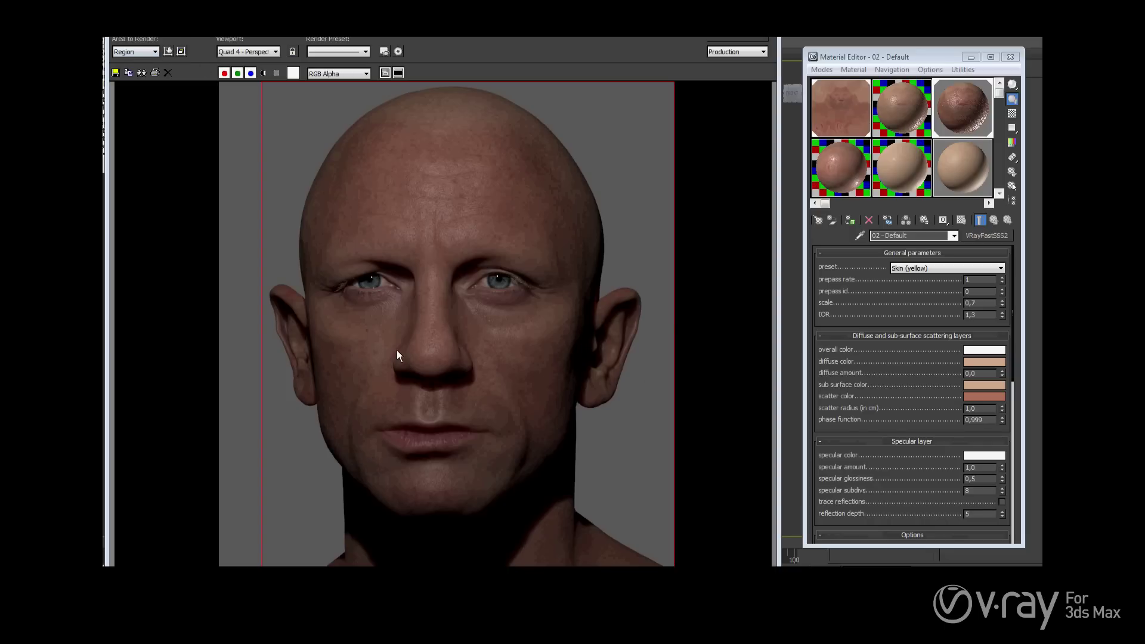
scroll(427, 405, "up", 2)
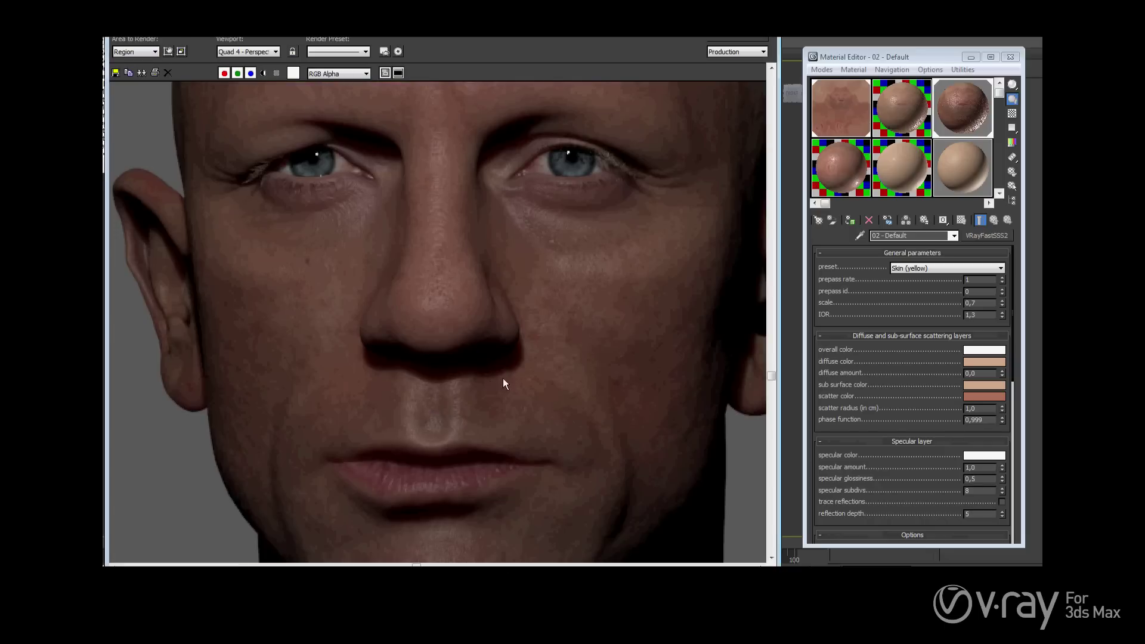
scroll(489, 358, "down", 2)
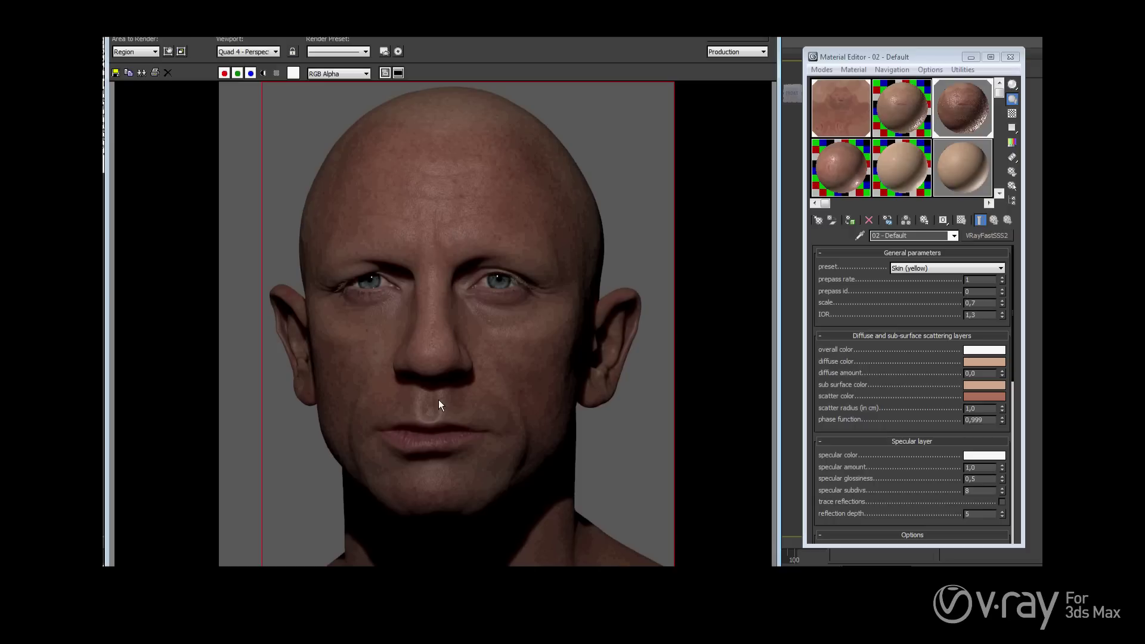
scroll(439, 399, "up", 2)
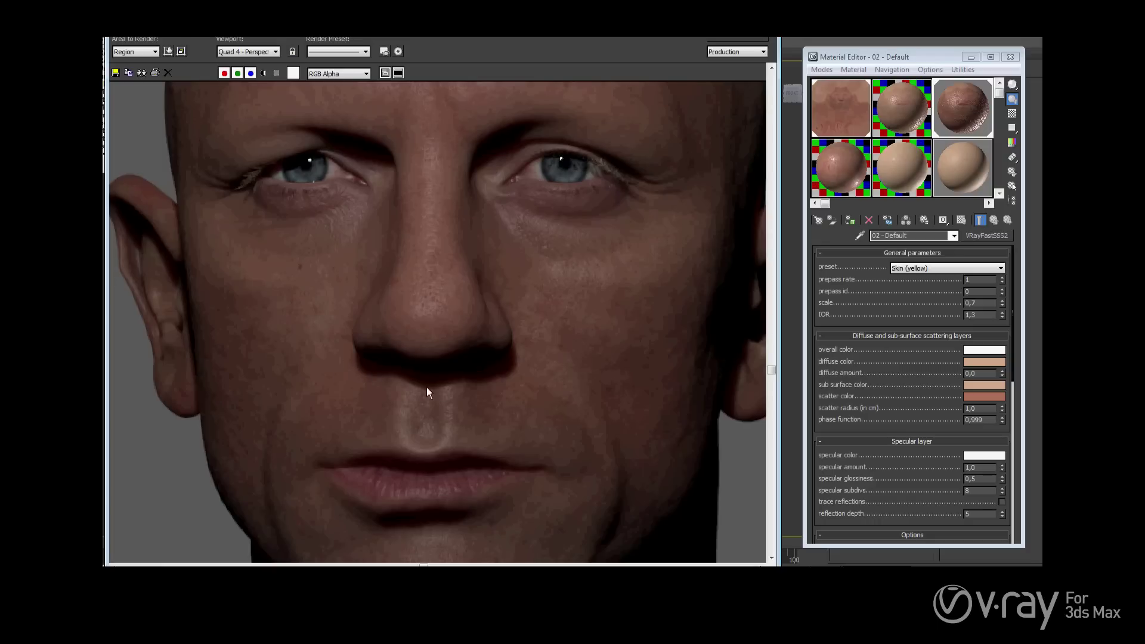
scroll(456, 392, "up", 2)
scroll(430, 395, "up", 2)
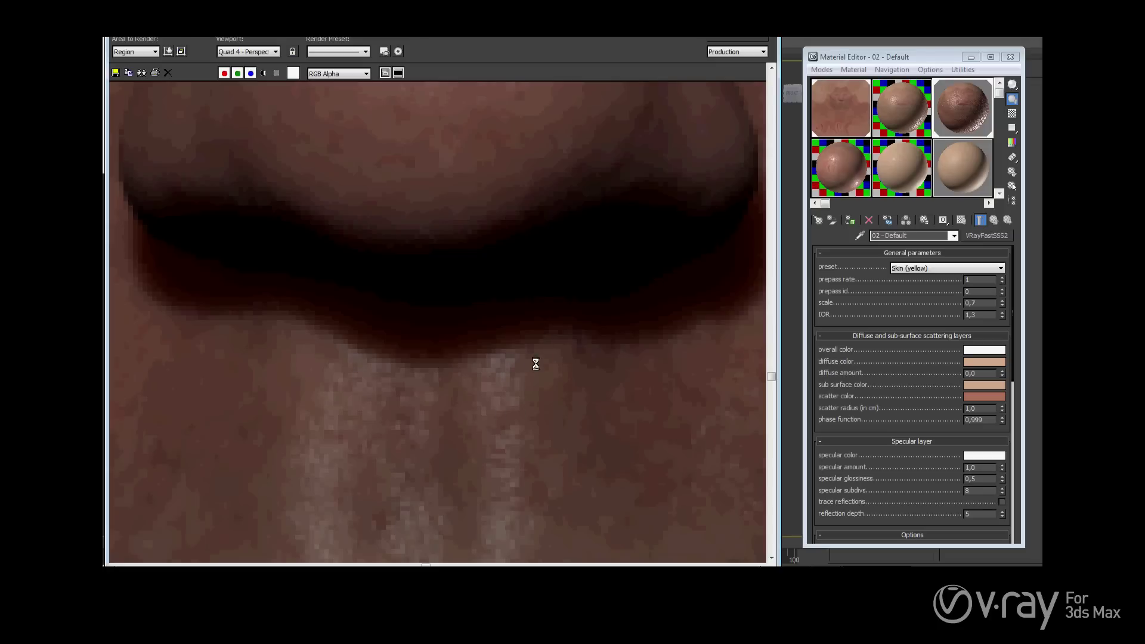
scroll(572, 331, "down", 4)
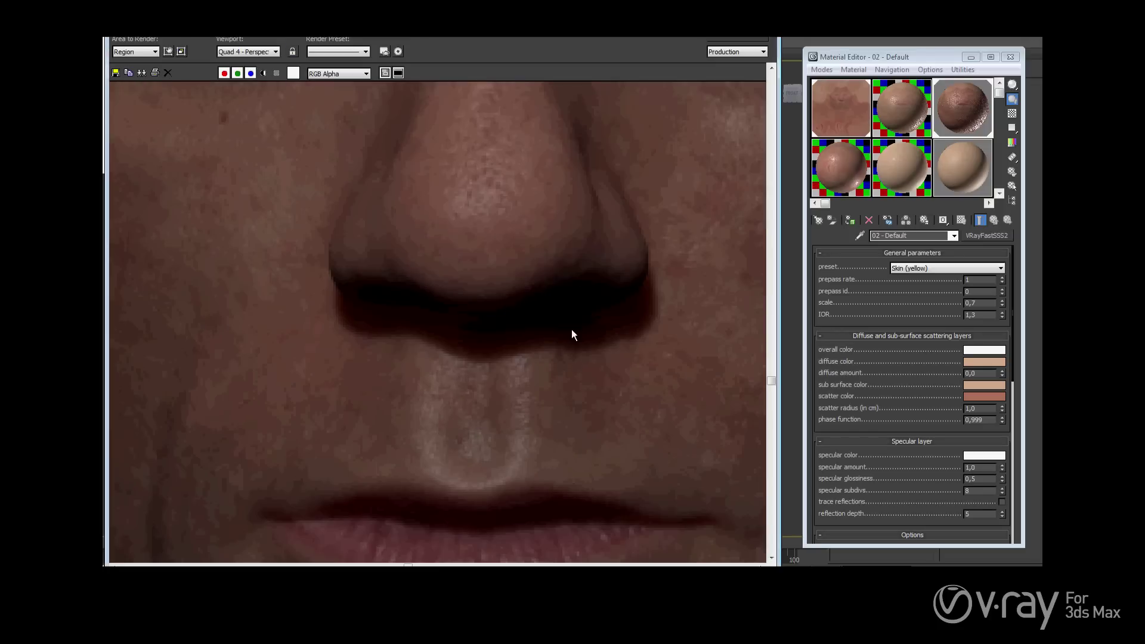
scroll(503, 298, "up", 3)
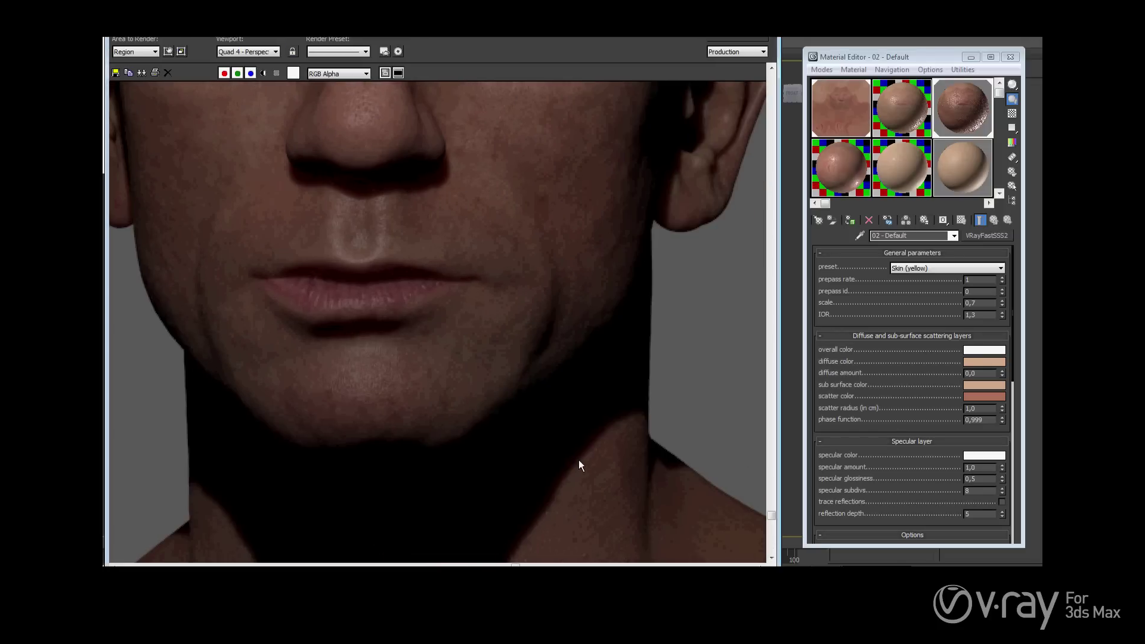
scroll(579, 465, "up", 5)
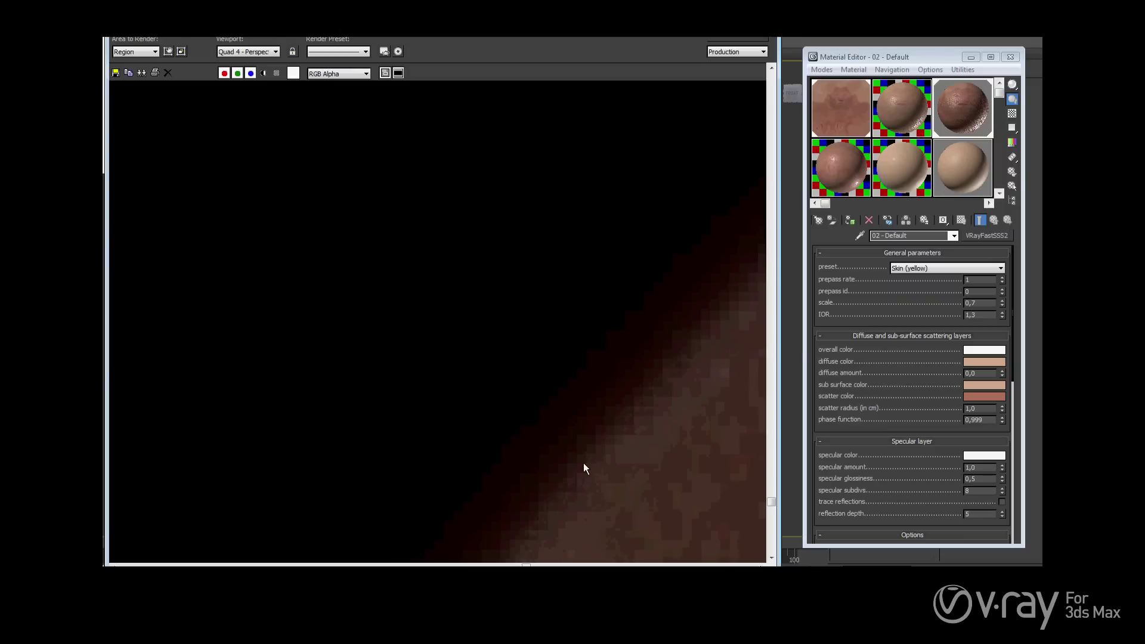
scroll(595, 399, "down", 6)
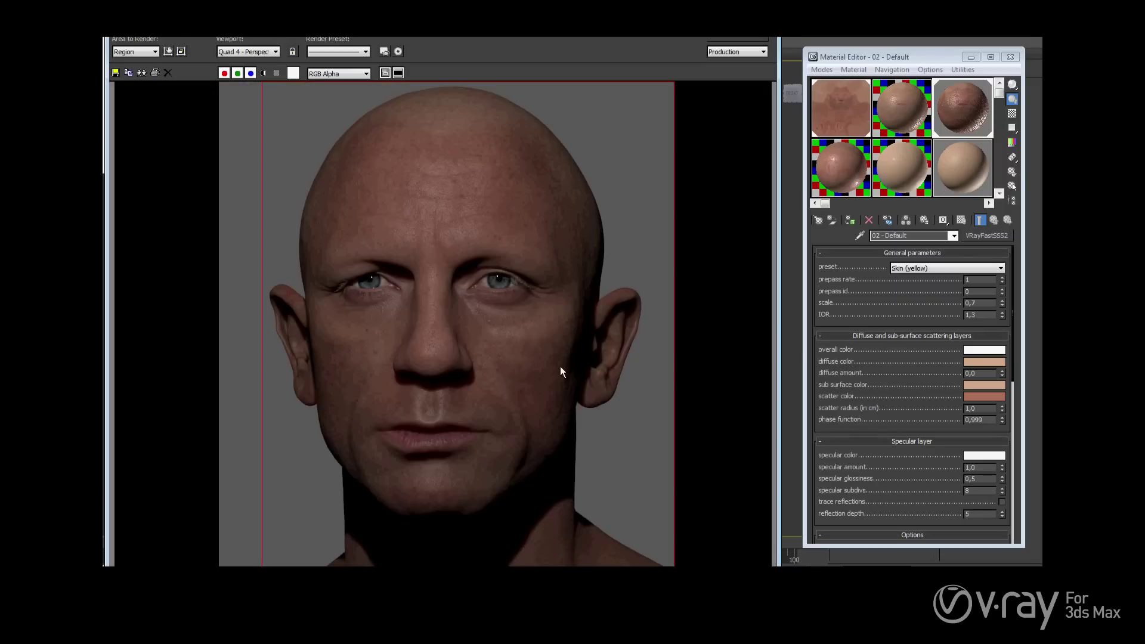
scroll(431, 393, "up", 3)
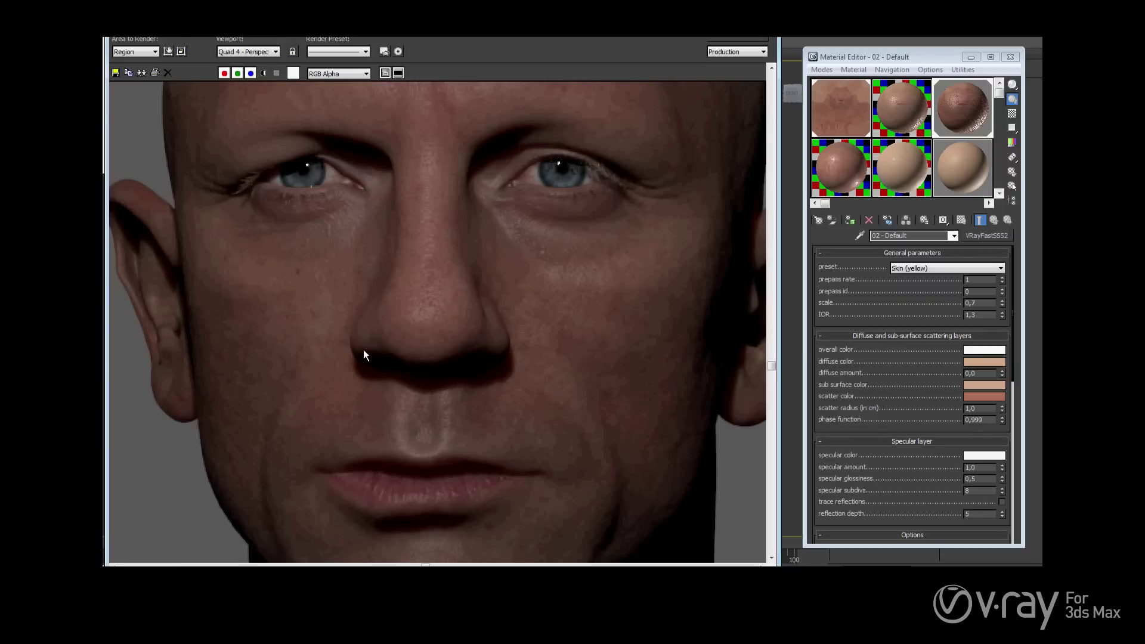
scroll(420, 411, "up", 3)
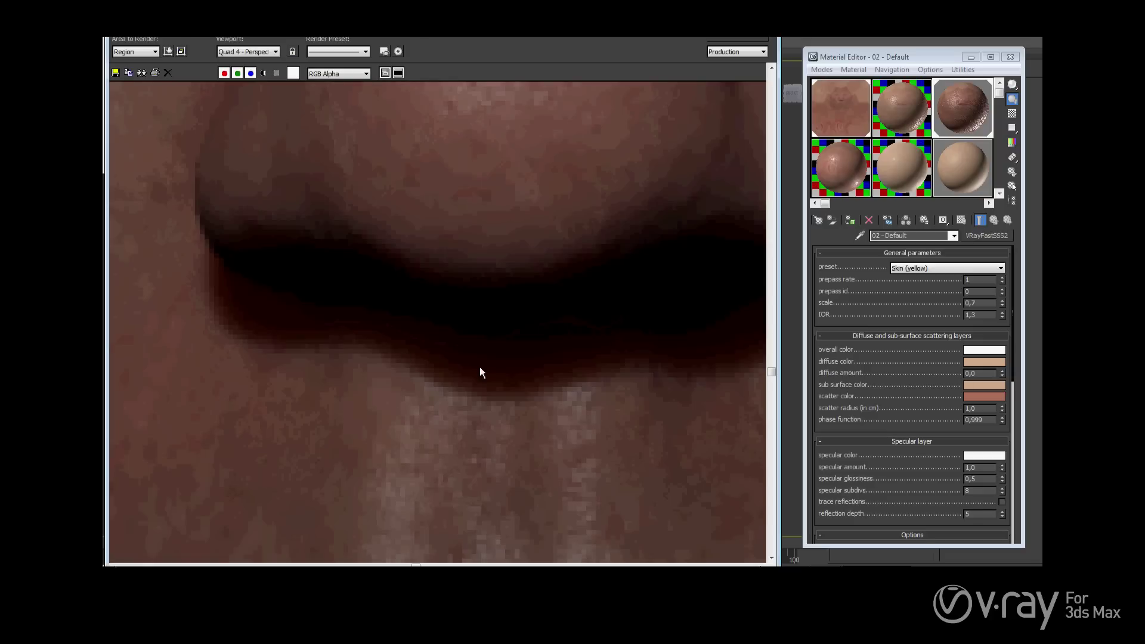
scroll(480, 371, "down", 7)
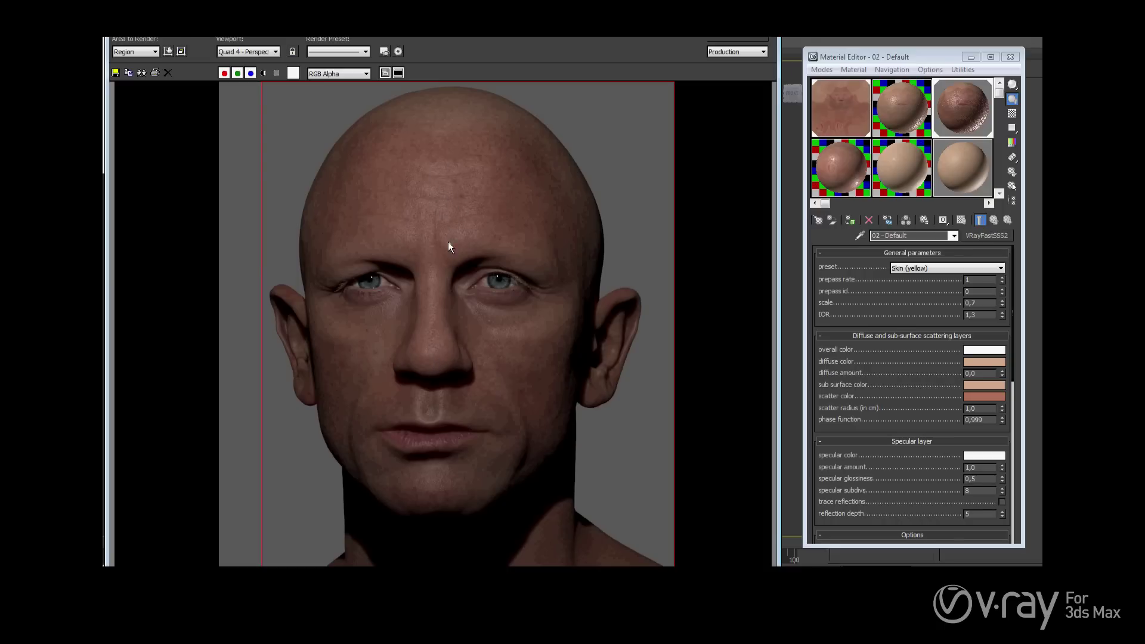
scroll(932, 416, "down", 5)
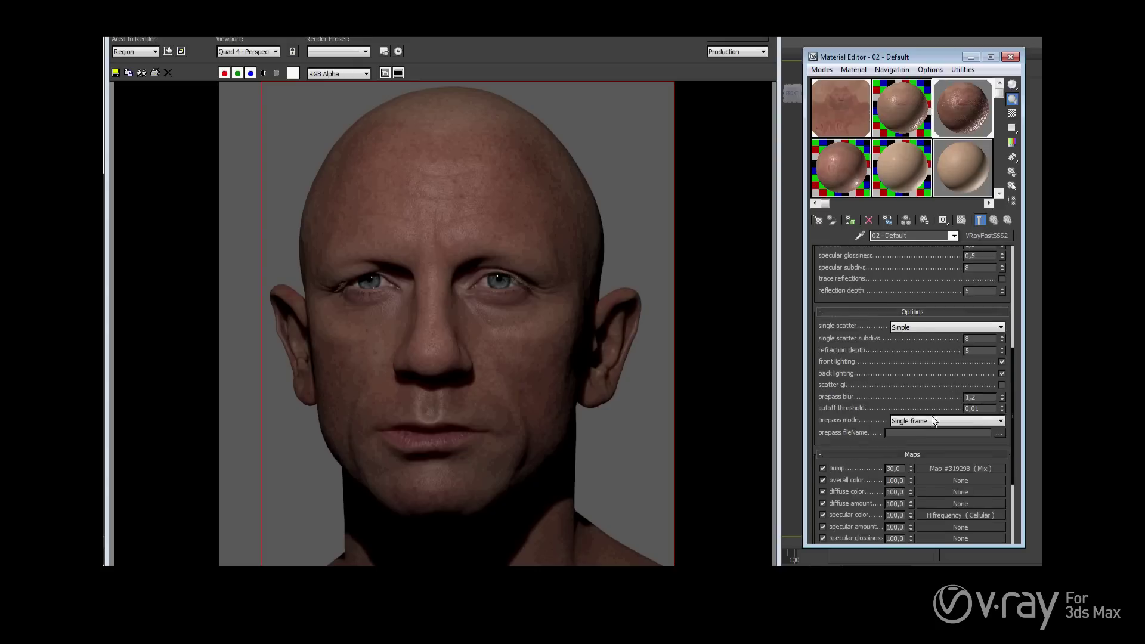
- Set the RGB Level to 4.0 in the Hifrequency Cellular map used for the specular color of 02 - Default
scroll(933, 417, "down", 3)
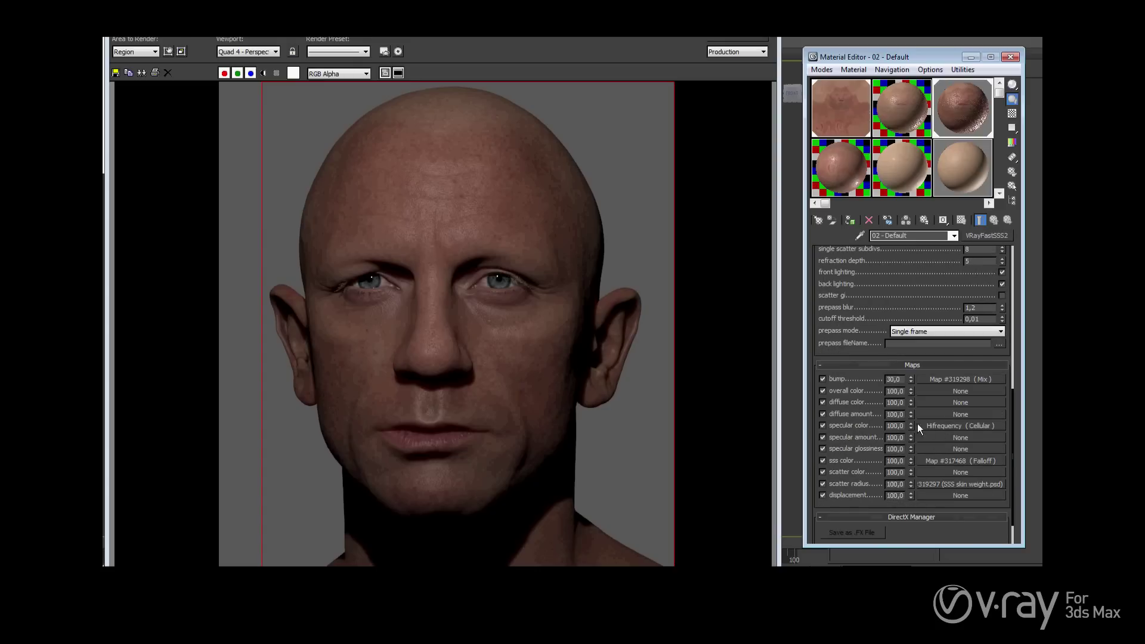
left_click(957, 425)
scroll(1000, 521, "down", 10)
double_click(979, 310)
type("5")
key("Return")
type("4")
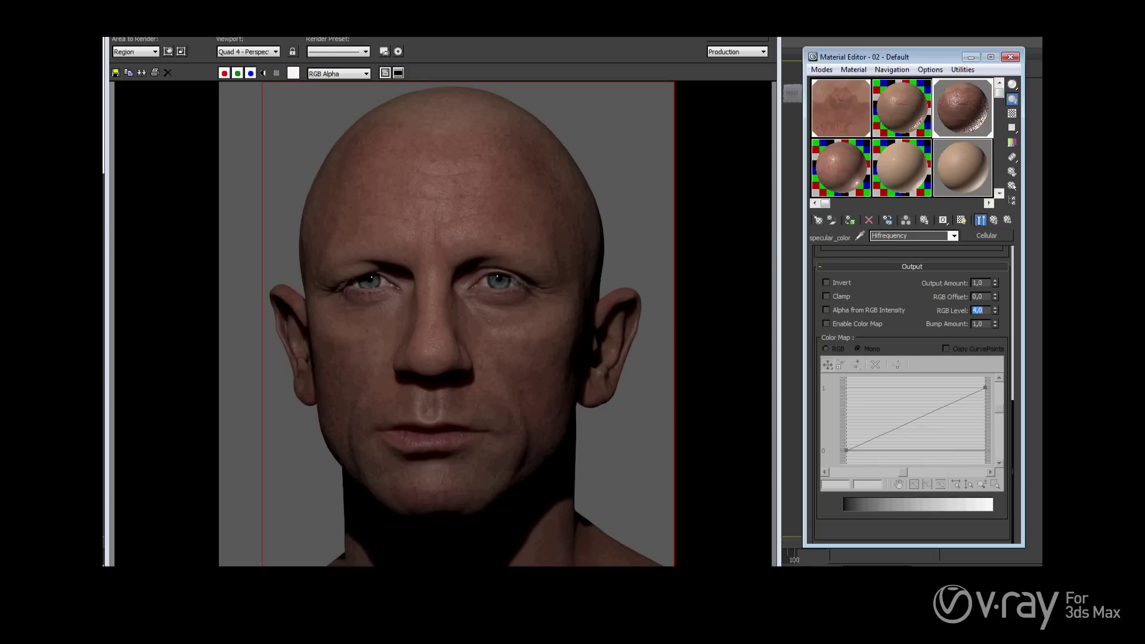
left_click(602, 274)
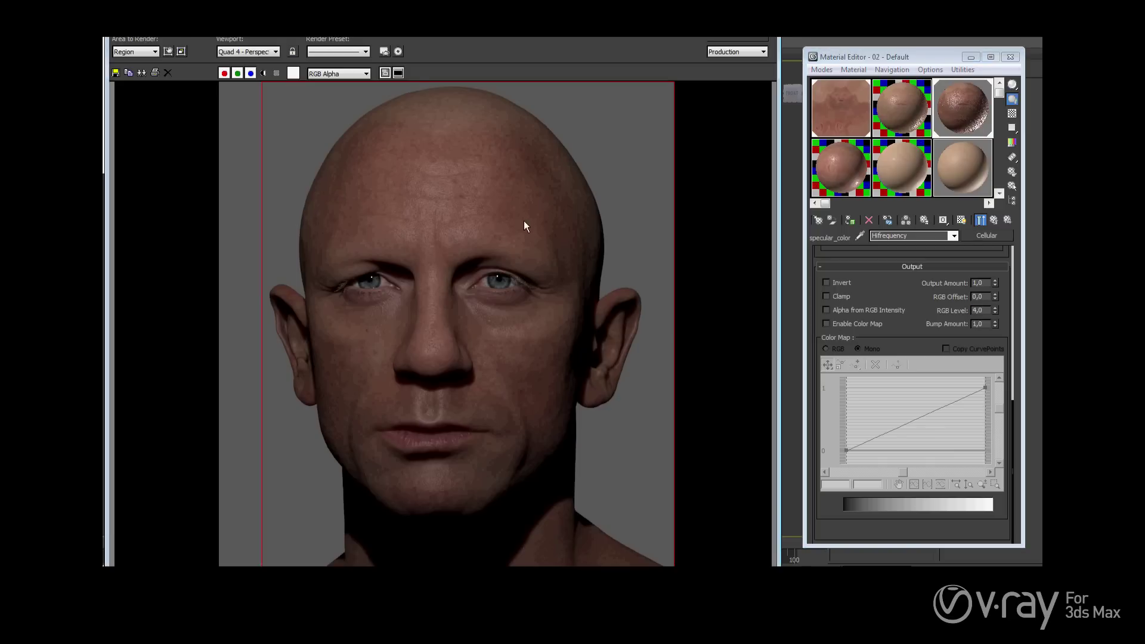
left_click_drag(942, 57, 945, 63)
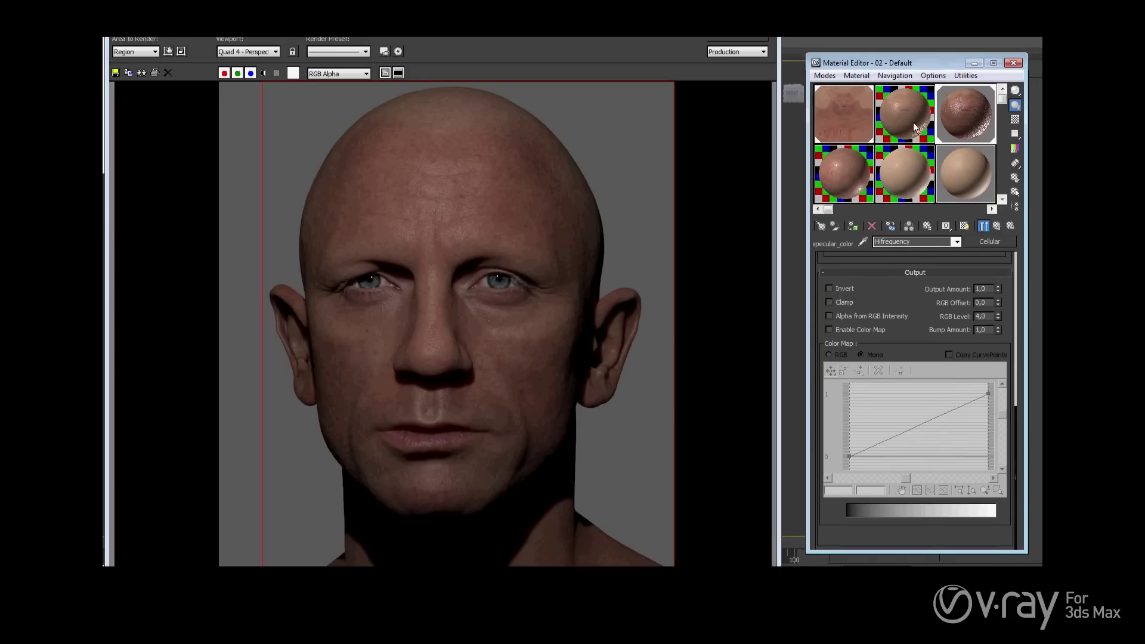
- Clear the third and fourth coat materials and their blend maps in the skin craig material
left_click(843, 180)
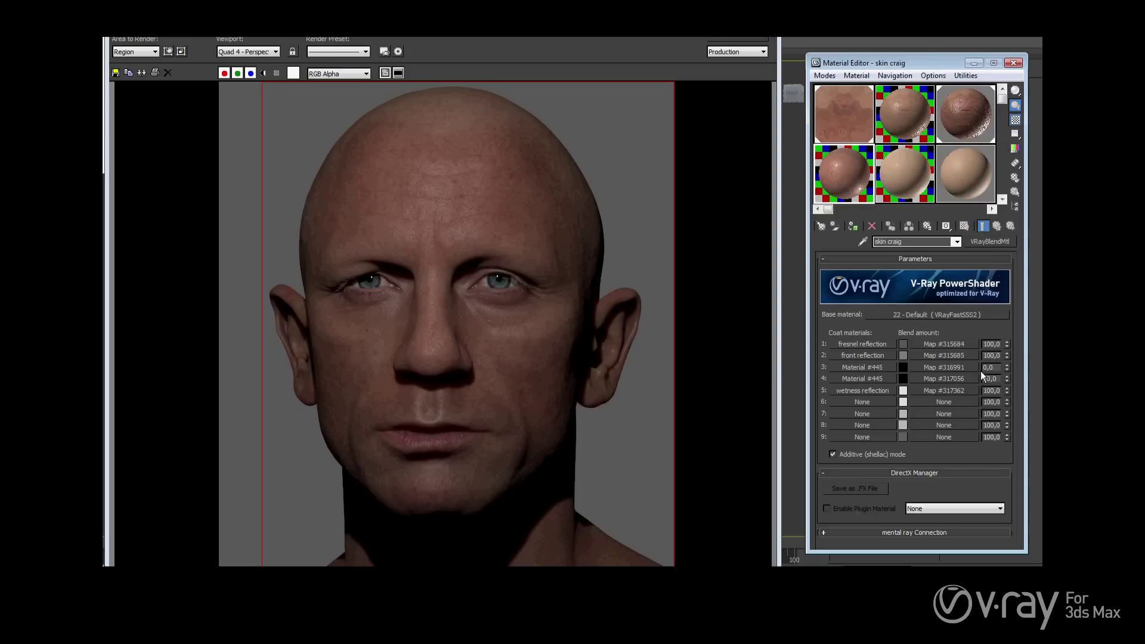
left_click(869, 402)
left_click_drag(871, 404, 871, 368)
left_click_drag(871, 406, 877, 384)
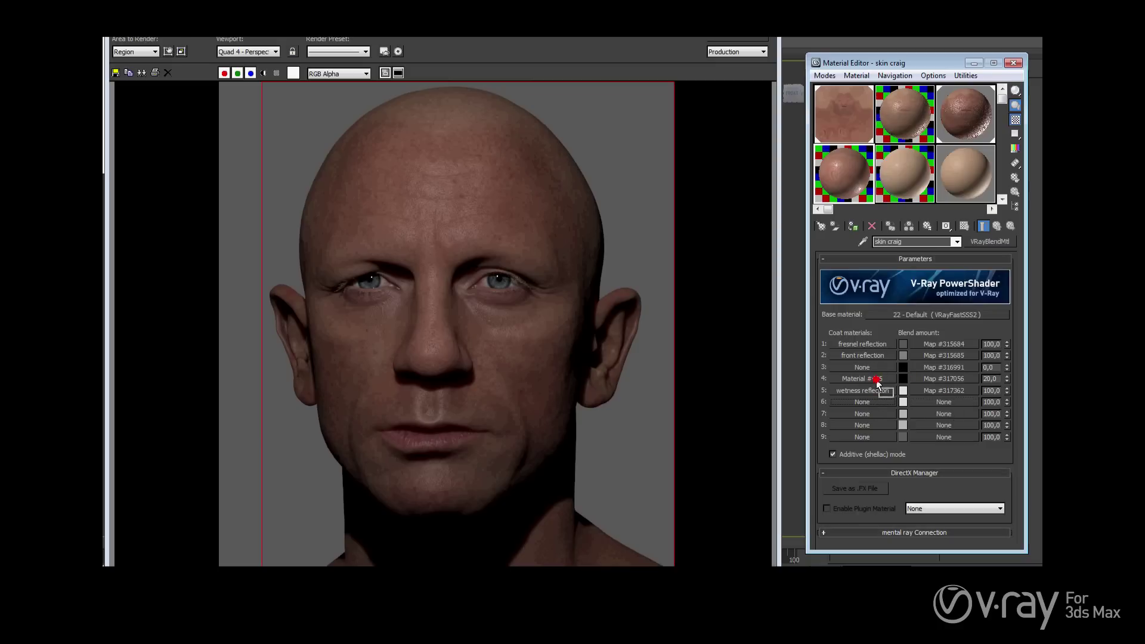
left_click_drag(950, 401, 939, 370)
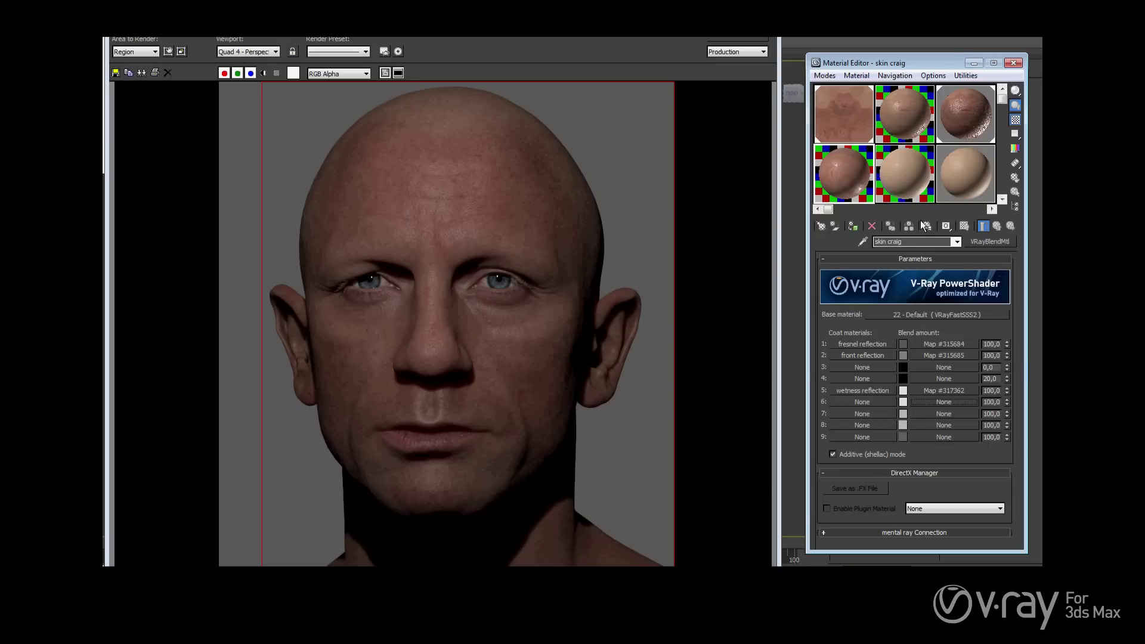
- Turn on trace reflections in the specular layer of 02 - Default and check the effect in a new render
left_click(967, 116)
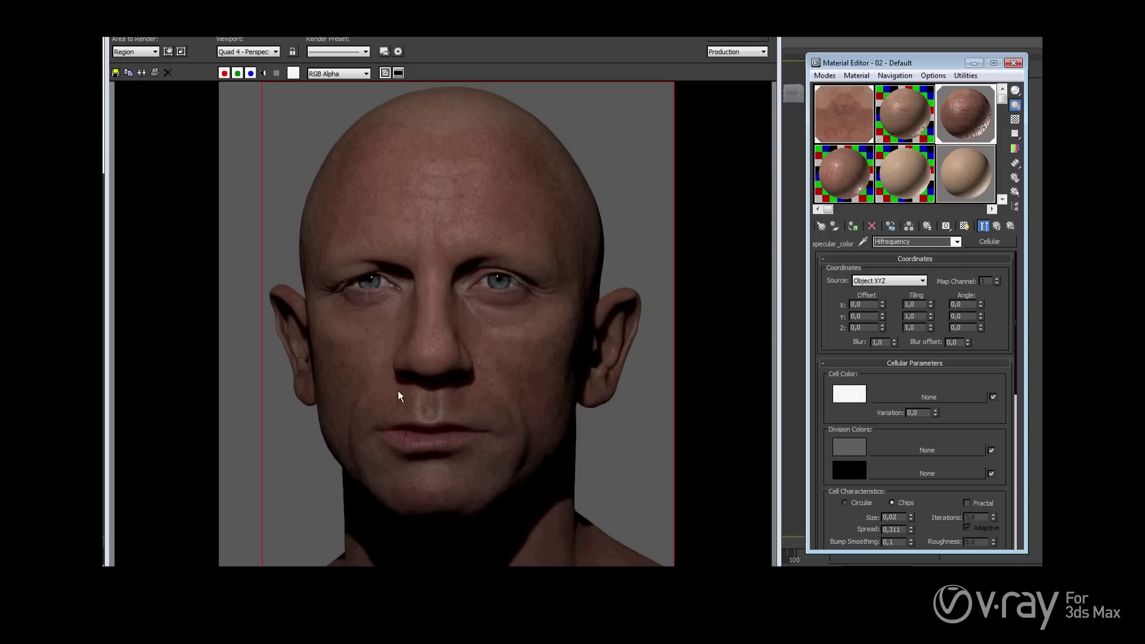
left_click(418, 397)
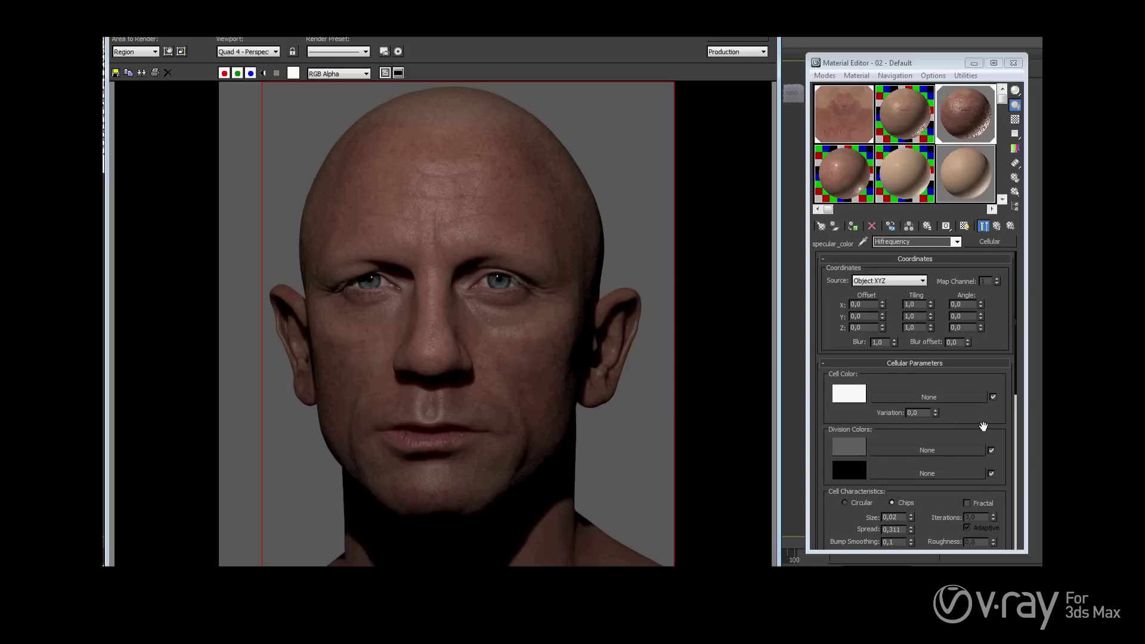
left_click_drag(987, 427, 988, 413)
left_click(996, 226)
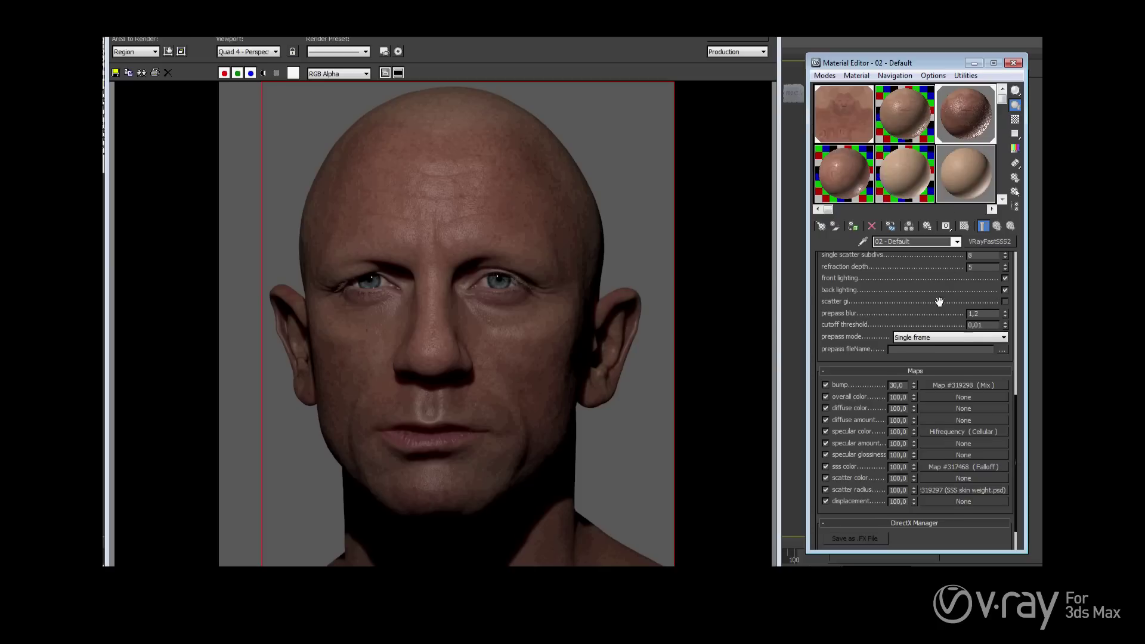
scroll(974, 321, "up", 1)
left_click(1005, 313)
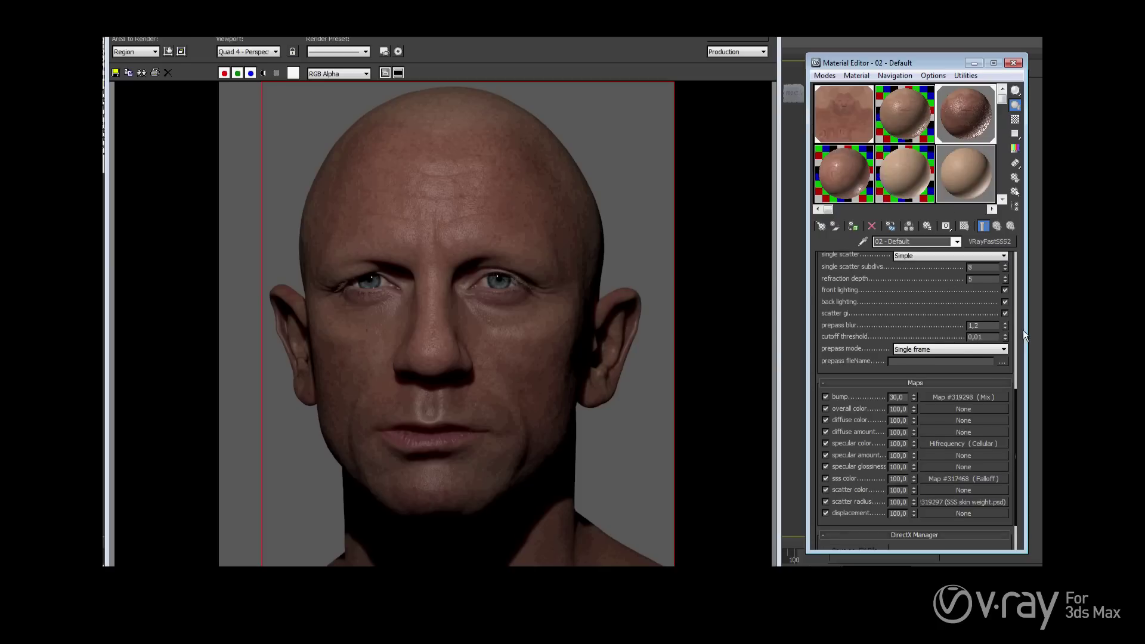
left_click(1005, 314)
scroll(955, 322, "up", 6)
left_click(1005, 289)
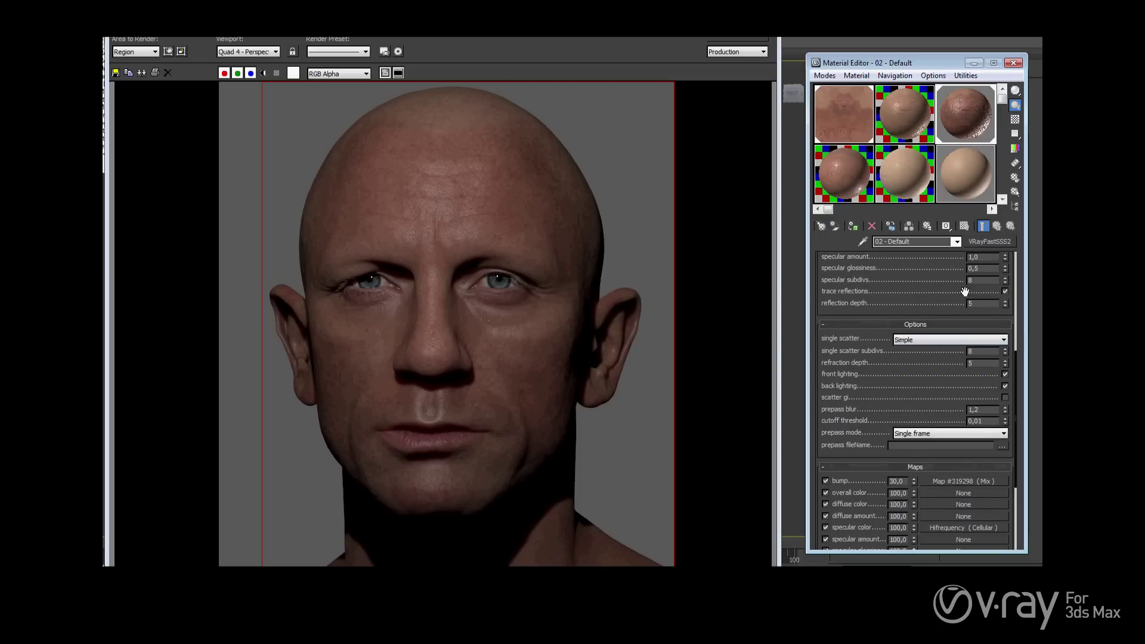
scroll(924, 331, "up", 4)
left_click_drag(923, 331, 844, 325)
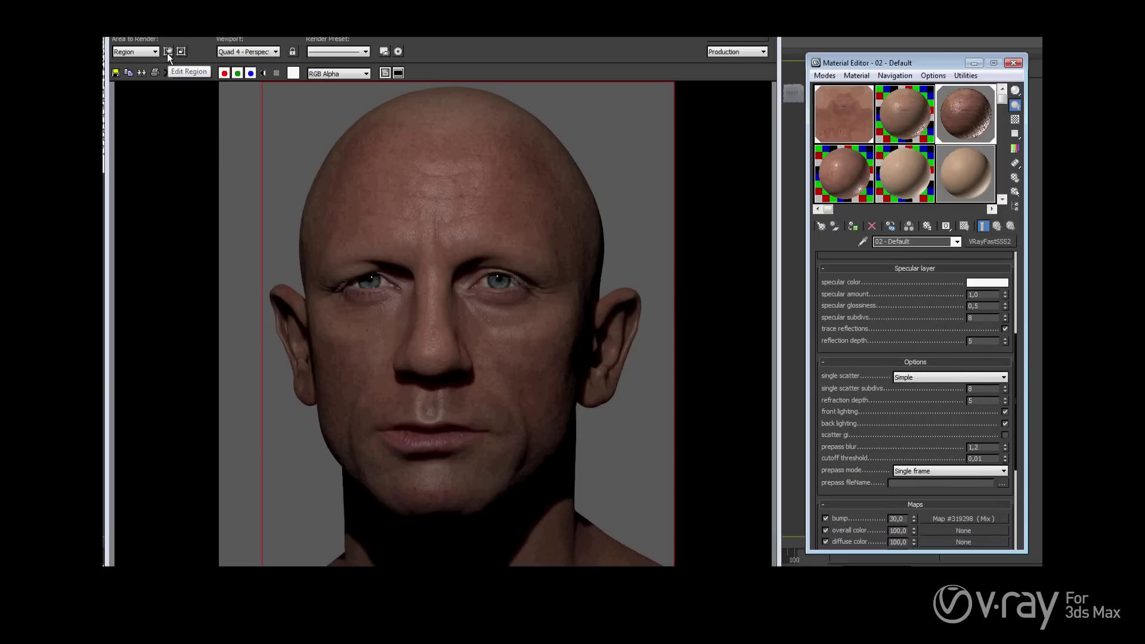
left_click(759, 316)
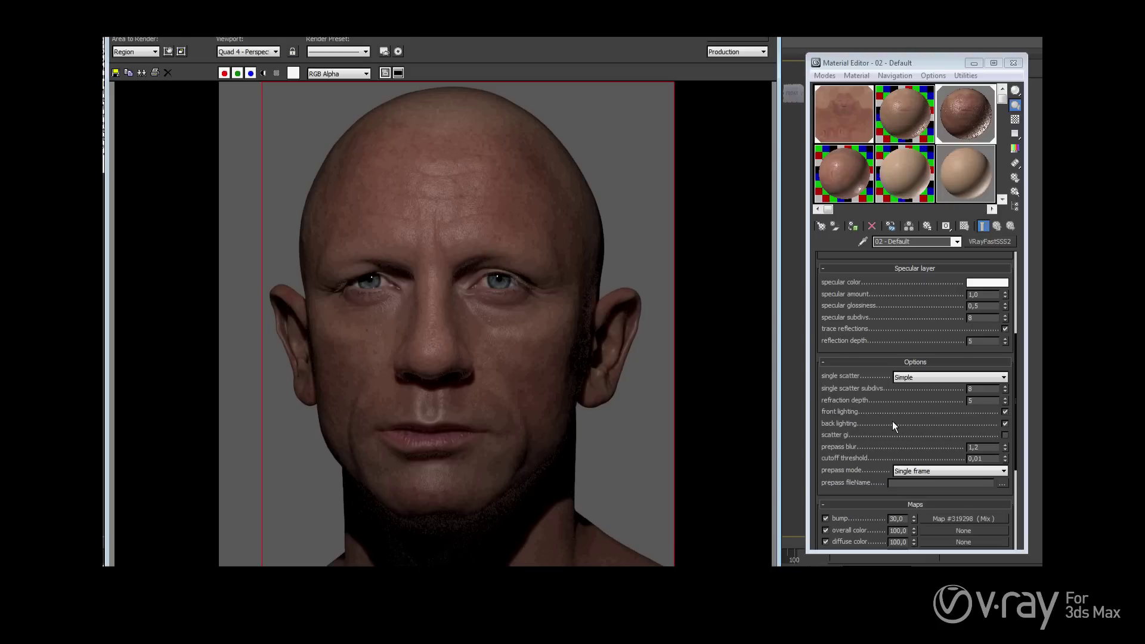
- Disable the specular color map of 02 - Default, copy its Mix bump map and disable the bump map
scroll(909, 417, "down", 1)
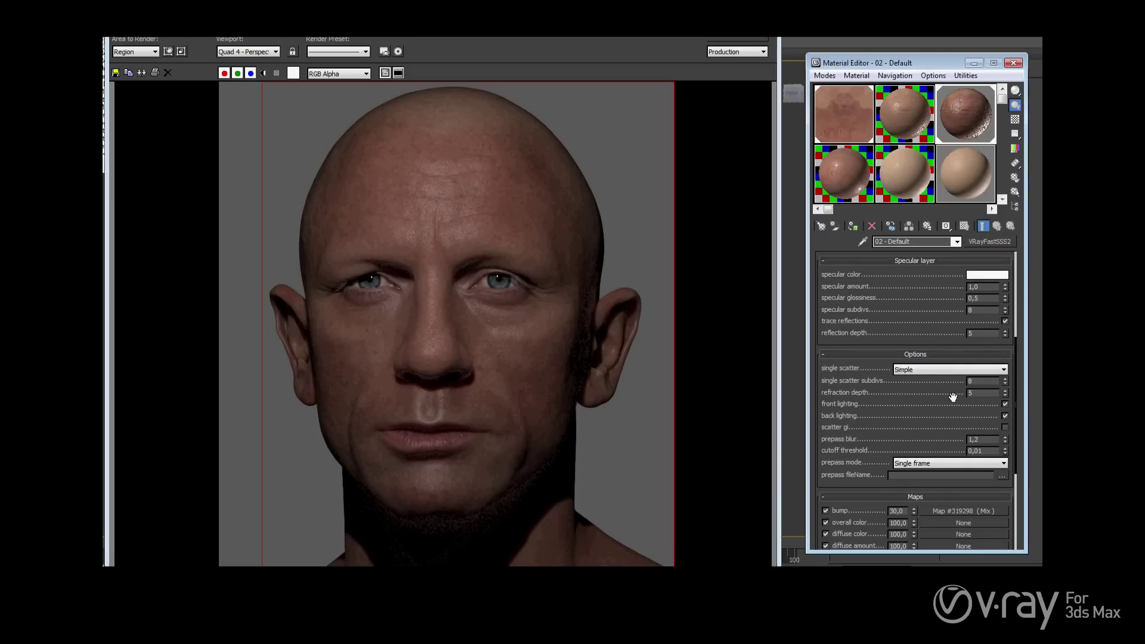
scroll(984, 394, "down", 2)
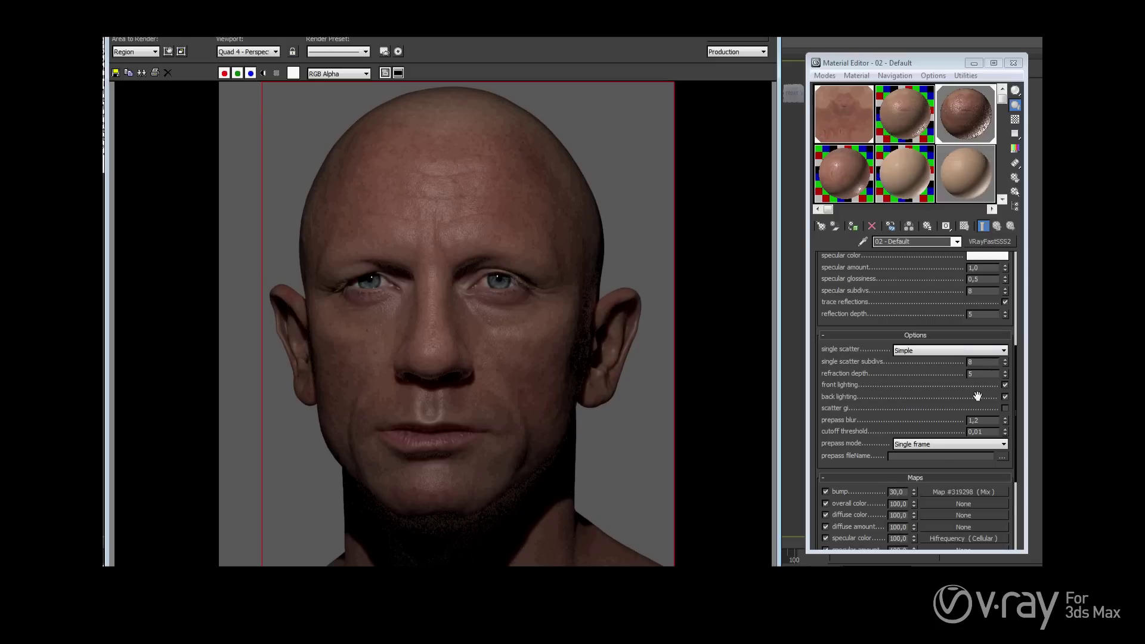
scroll(977, 396, "down", 2)
left_click(825, 486)
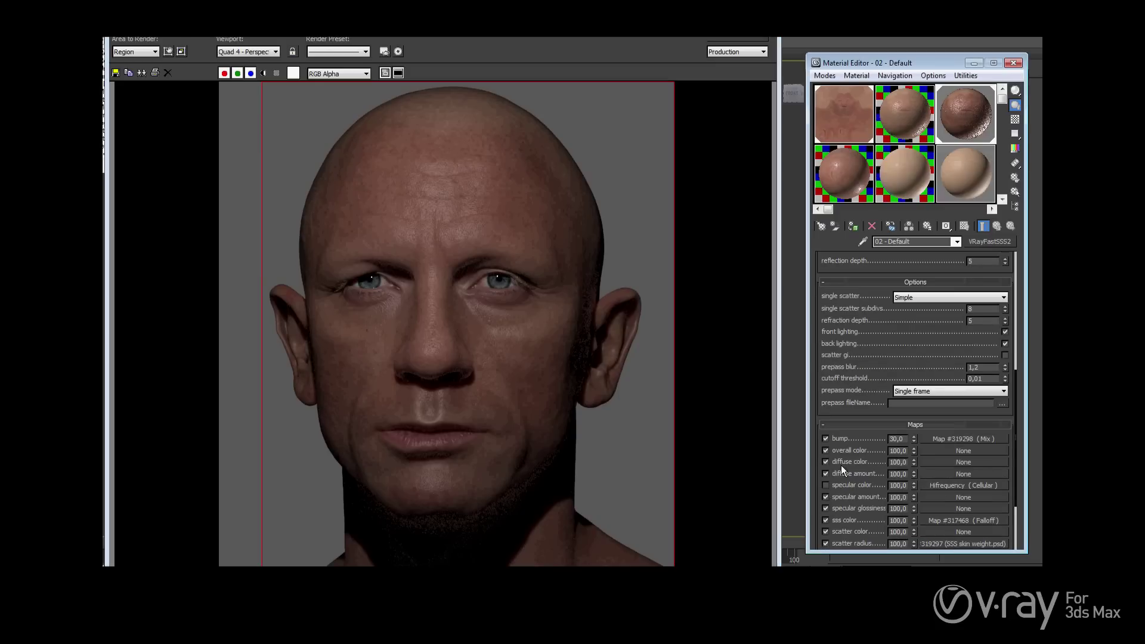
scroll(865, 447, "down", 2)
right_click(940, 385)
left_click(952, 406)
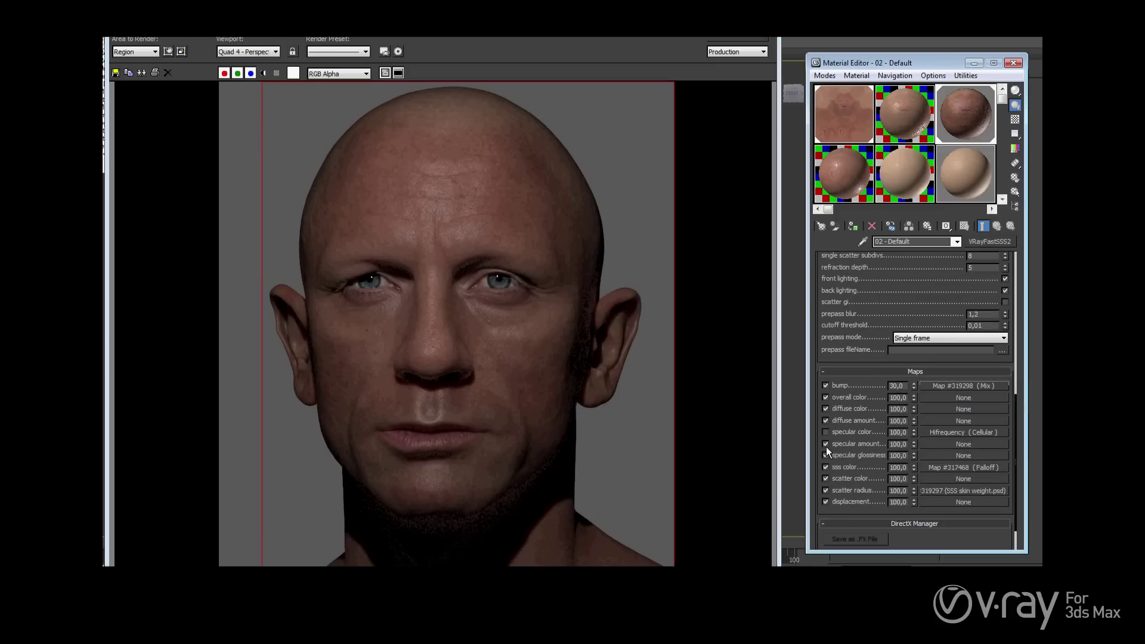
left_click(826, 386)
- Turn off trace reflections and set the specular amount and specular glossiness to 0
left_click_drag(910, 294, 912, 444)
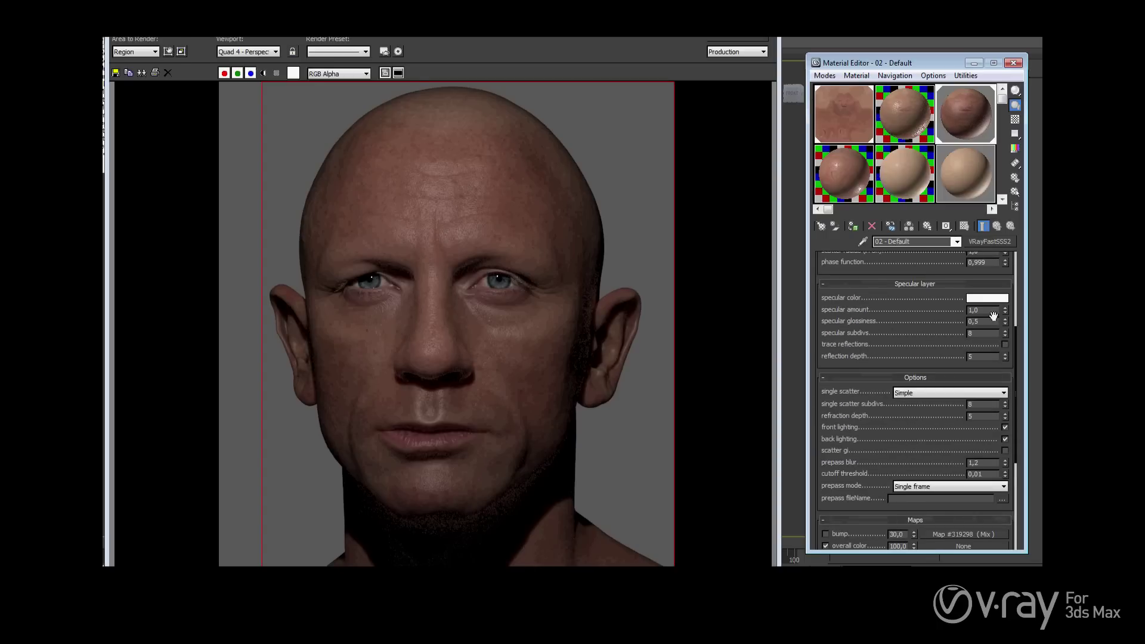
right_click(1007, 310)
right_click(1005, 321)
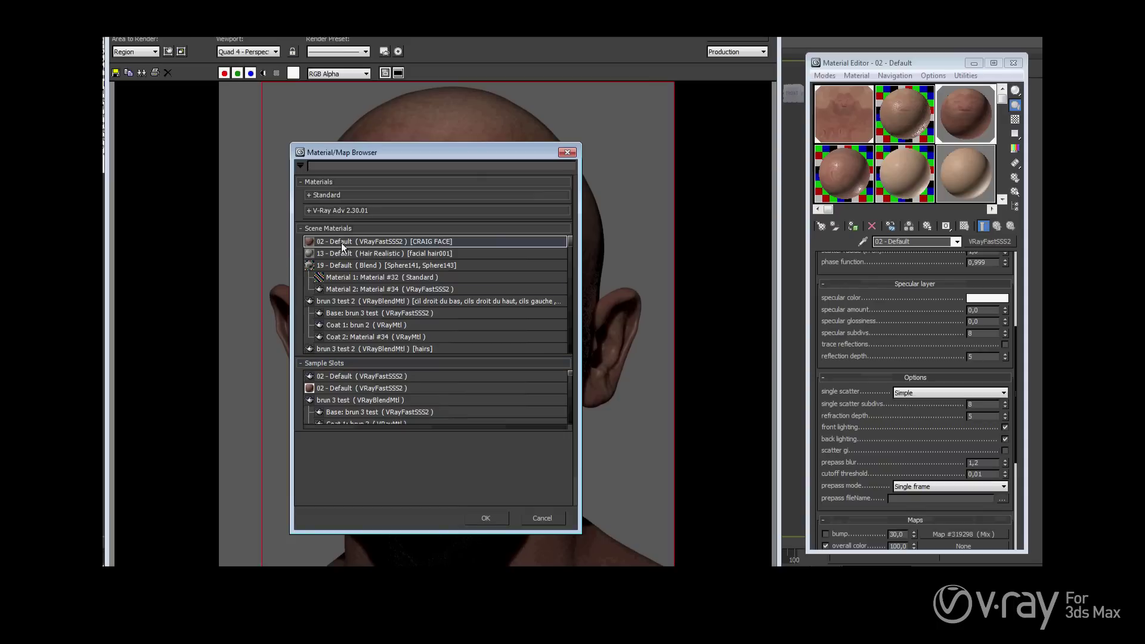
- Convert 02 - Default to a VRayBlendMtl, keeping the old material as its base sub-material
left_click(307, 210)
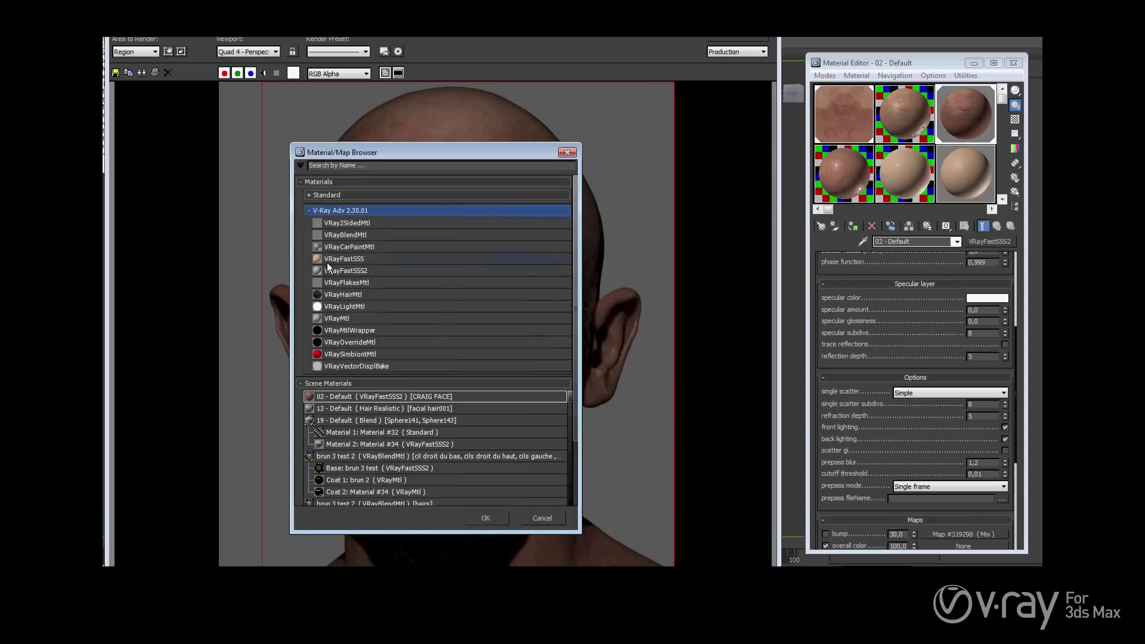
left_click(357, 236)
left_click(486, 518)
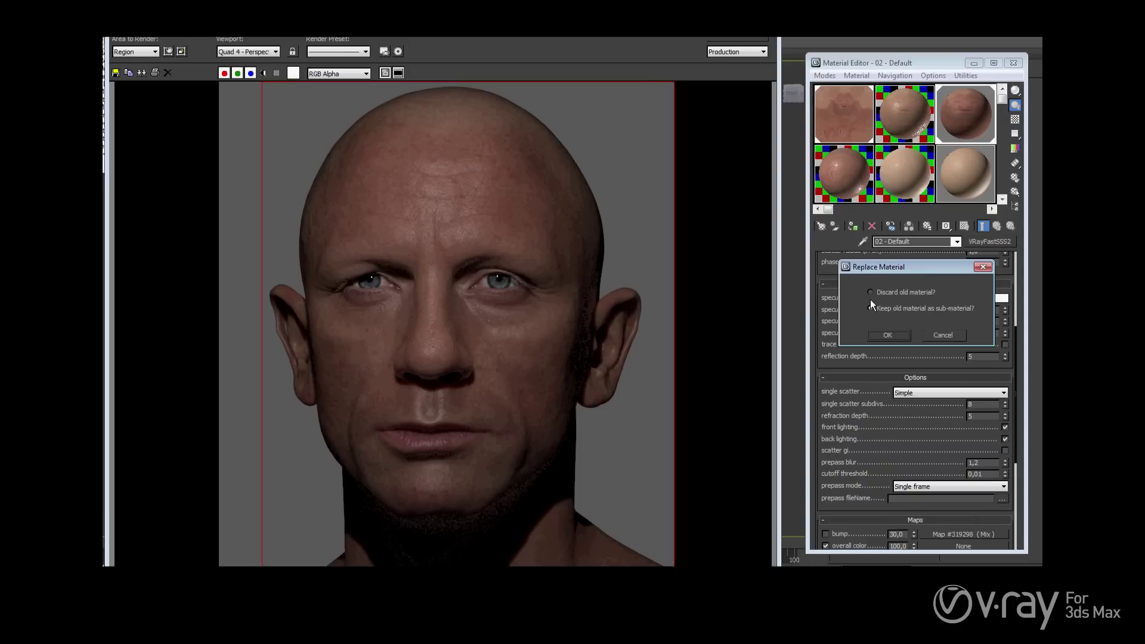
left_click(892, 335)
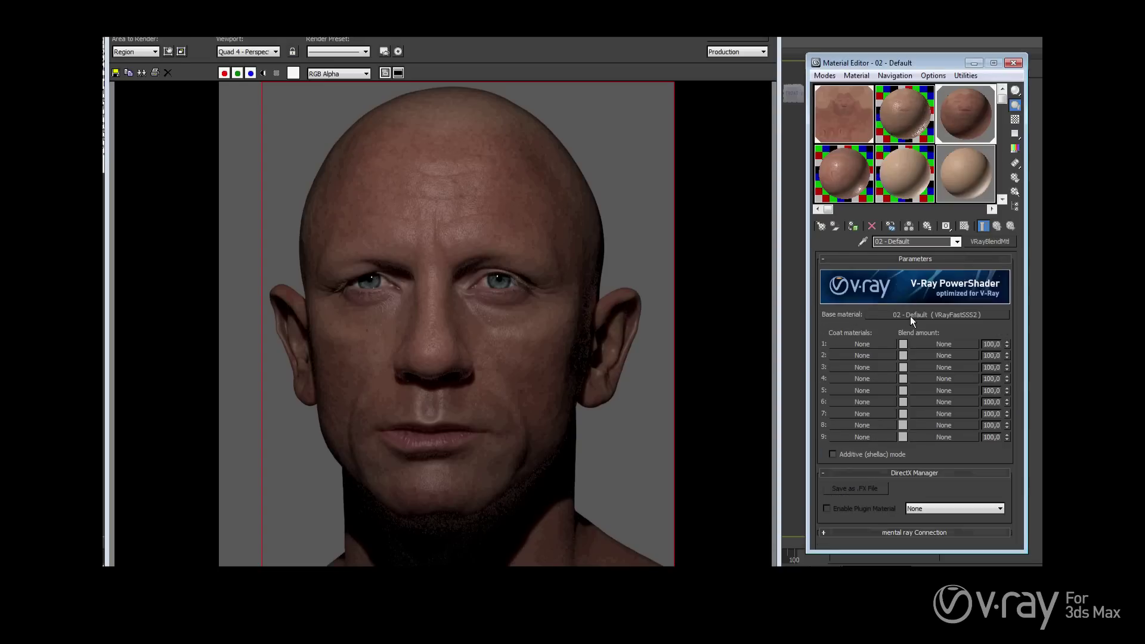
- Add a VRayMtl as the first coat material and set its diffuse color to black
left_click(873, 344)
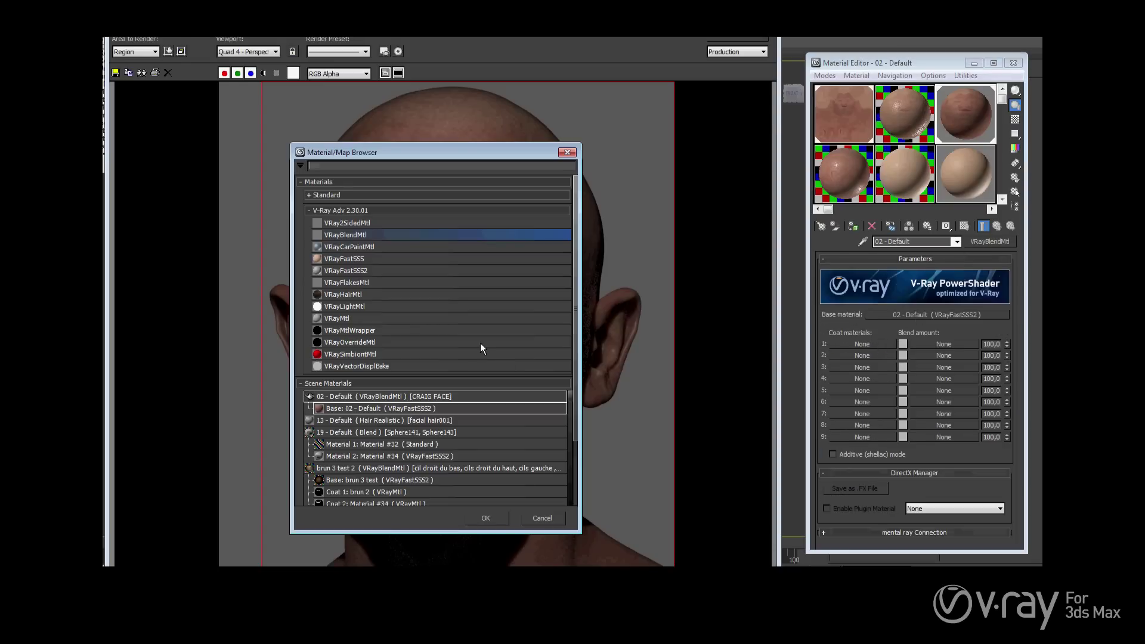
left_click(373, 317)
left_click(486, 518)
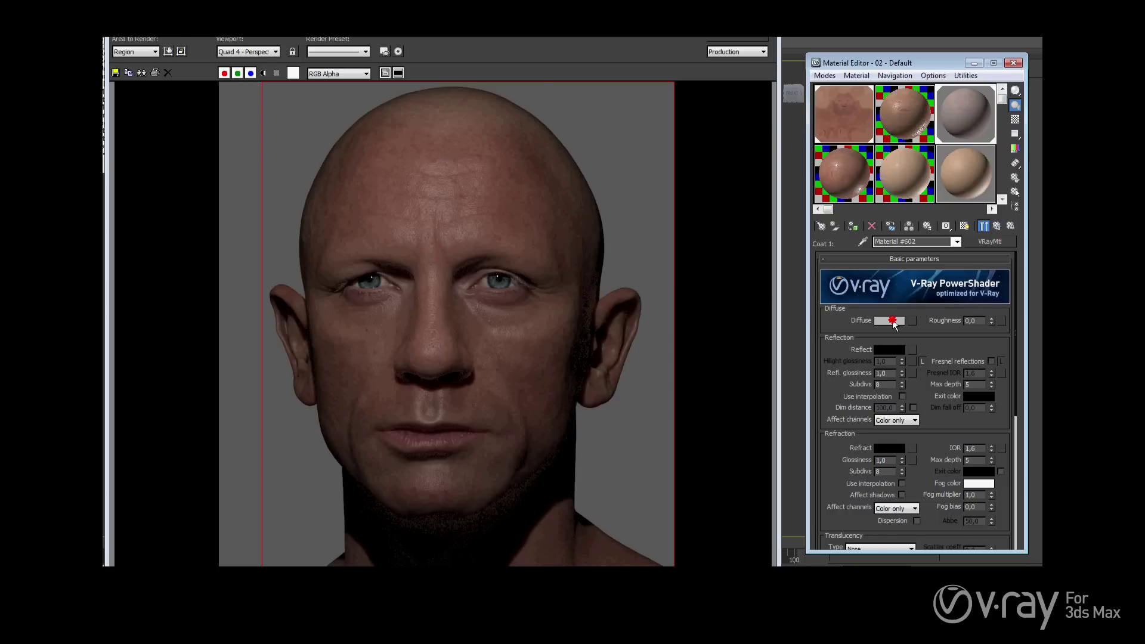
left_click(891, 321)
left_click_drag(440, 123, 422, 121)
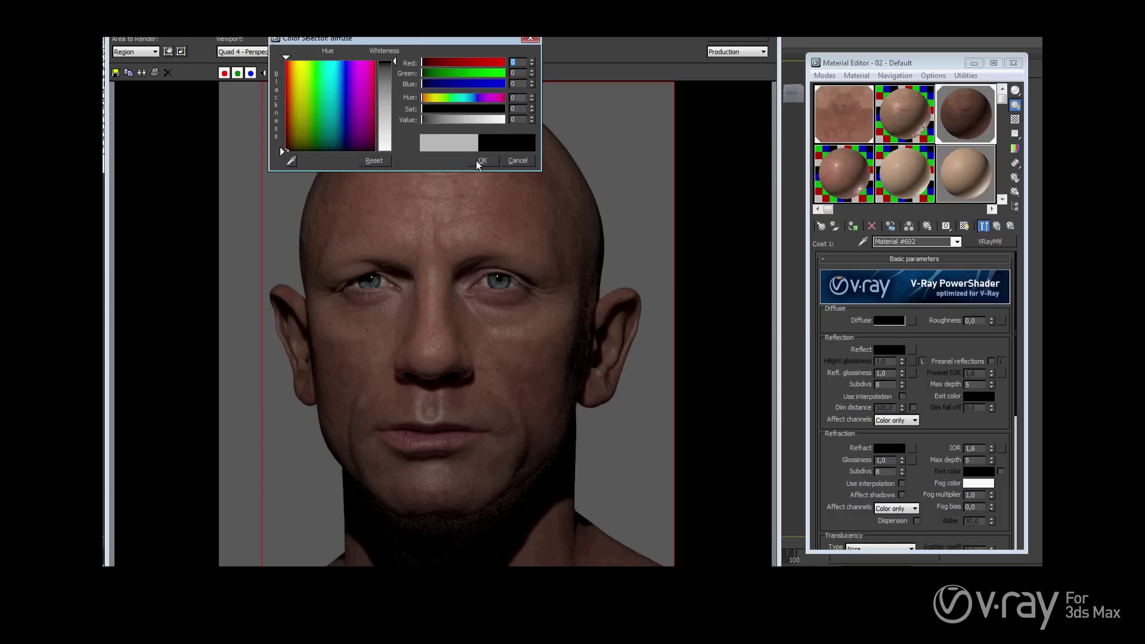
left_click(476, 160)
- Turn on additive (shellac) mode for the 02 - Default blend material
left_click(999, 226)
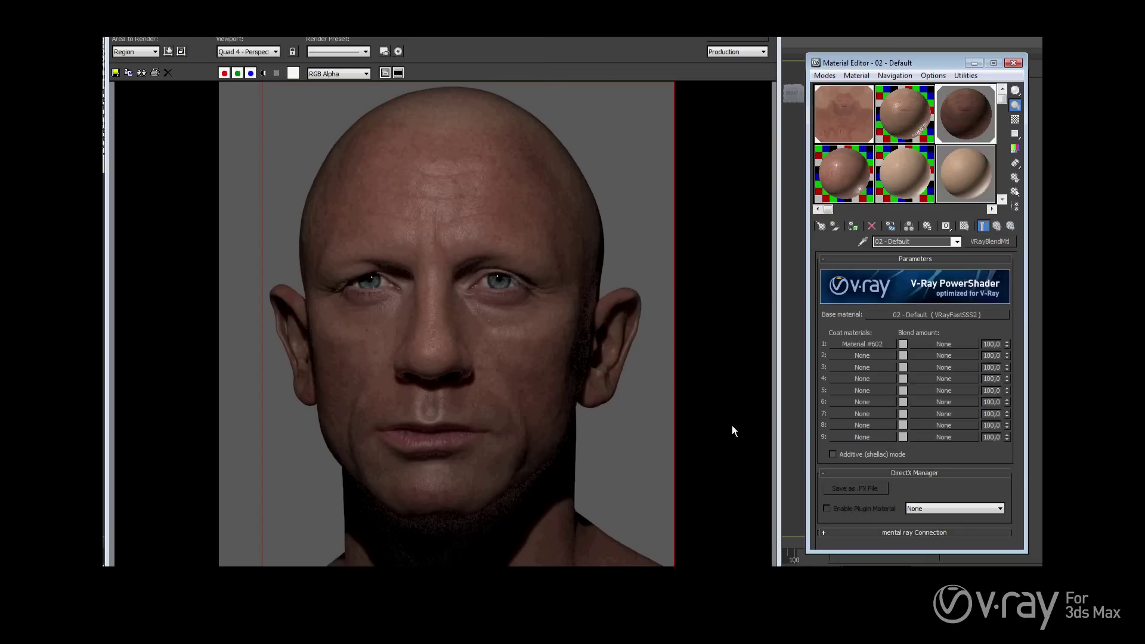
left_click(832, 455)
left_click(636, 344)
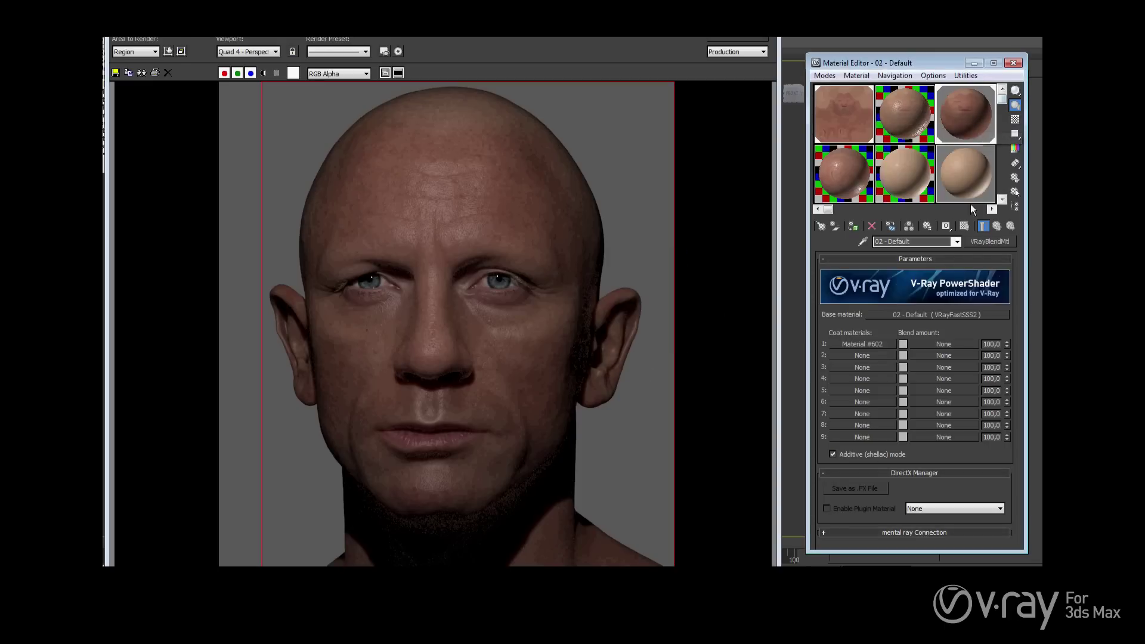
- Set the first coat's reflect color to a grey of value 36 and show the checkered background in the material preview
left_click(885, 343)
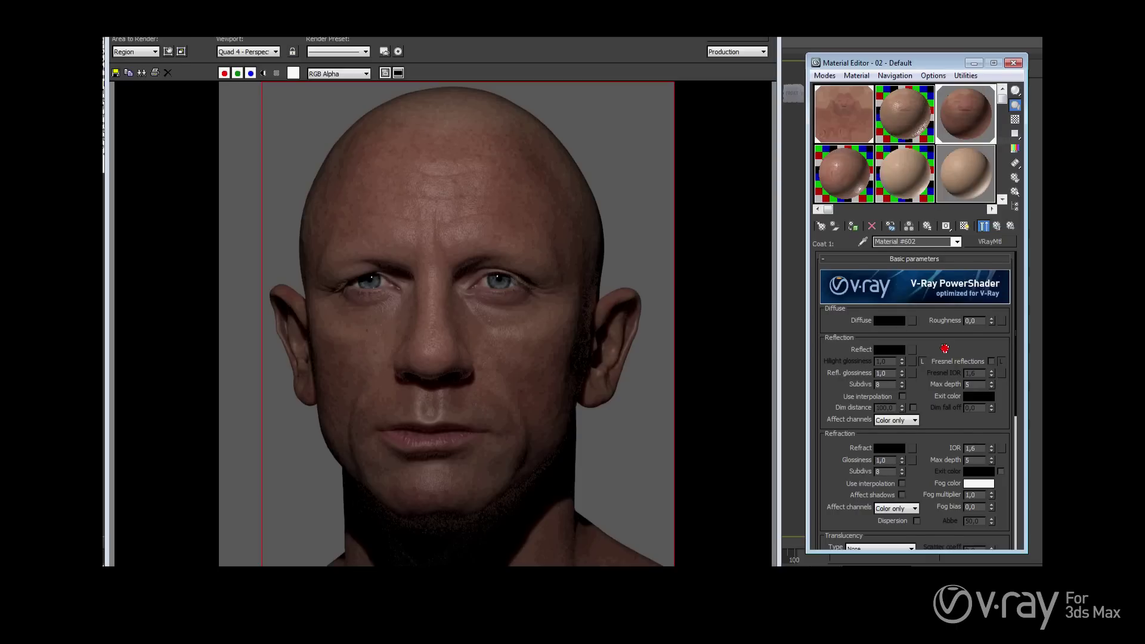
scroll(942, 349, "down", 1)
left_click(896, 334)
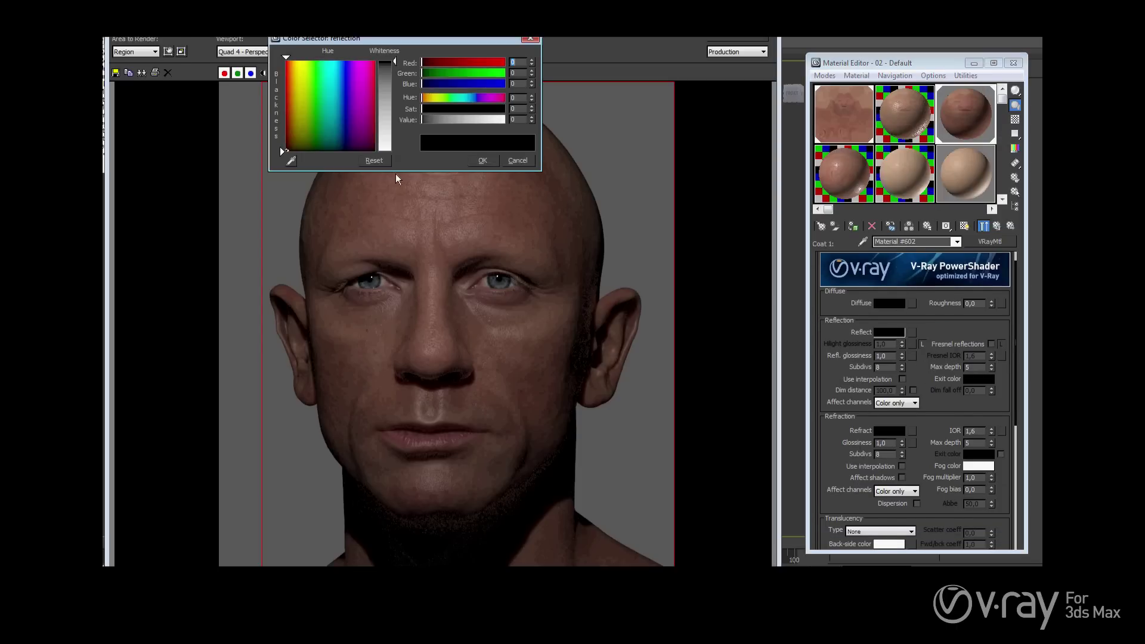
left_click_drag(424, 118, 431, 119)
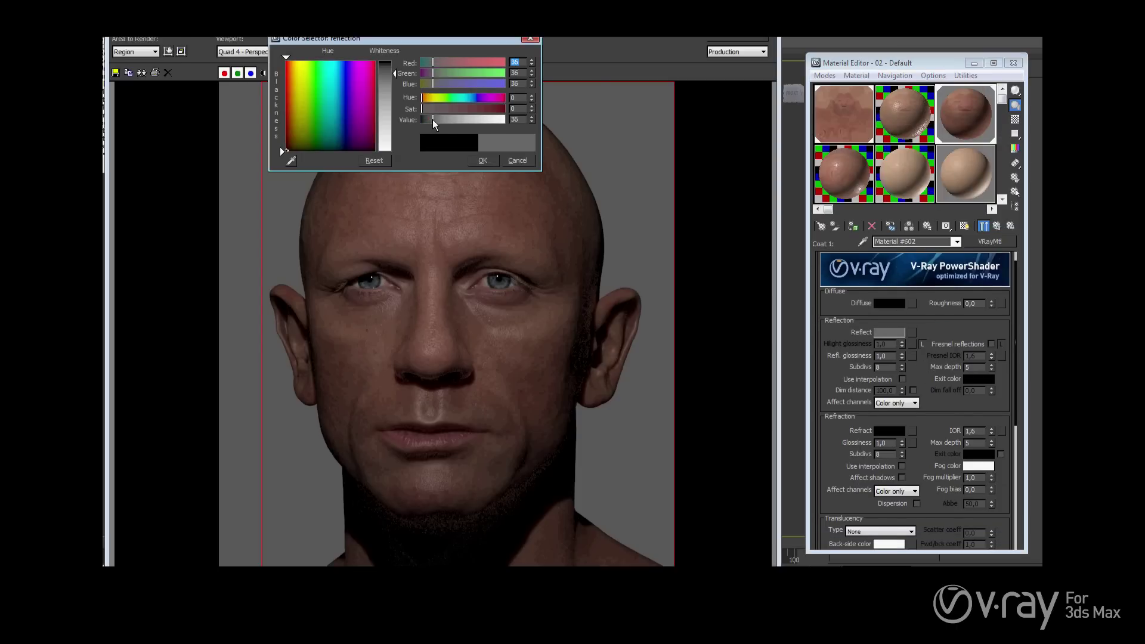
left_click(480, 161)
left_click(1015, 120)
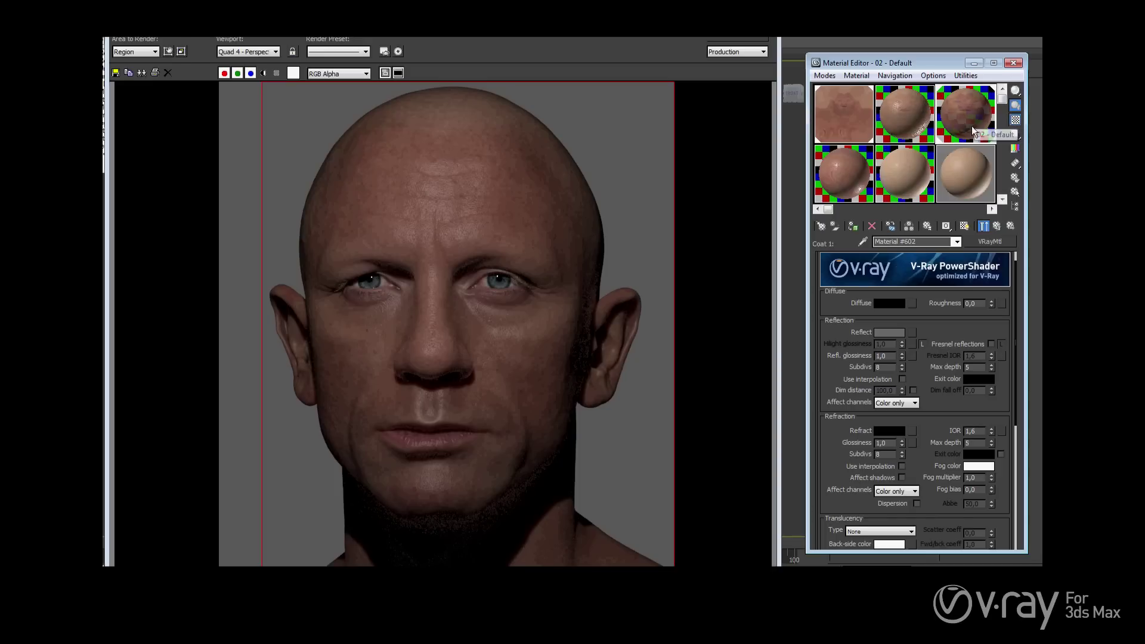
- Set the coat's reflection glossiness to 0.63 and its reflect color to a dark grey of value 14
double_click(886, 357)
type("0,69")
left_click_drag(903, 356, 904, 360)
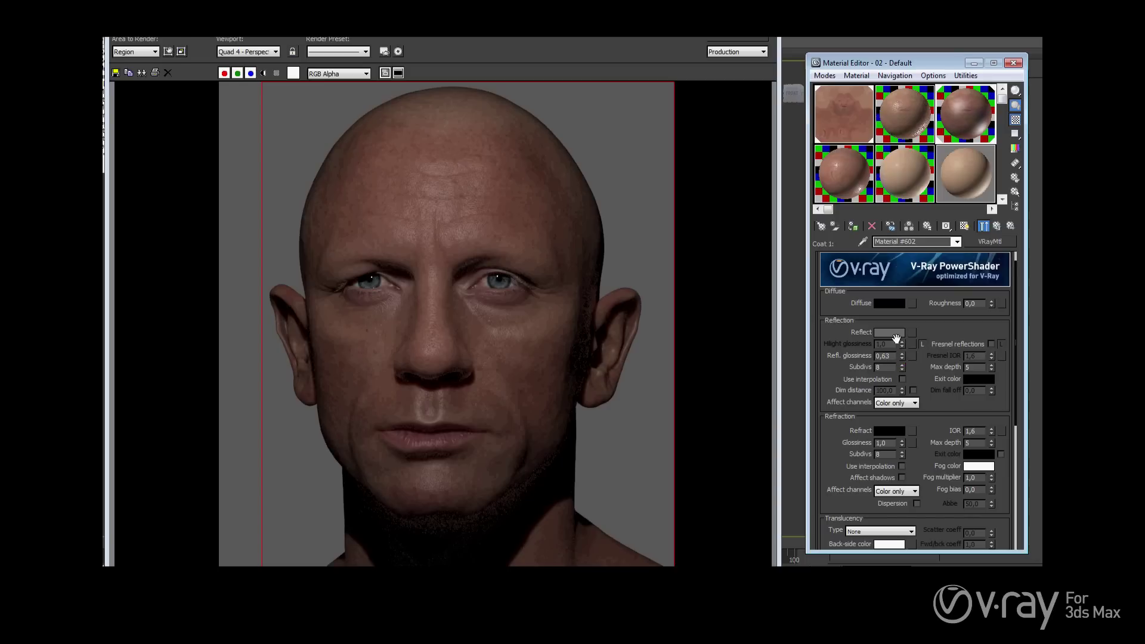
left_click(895, 334)
left_click(426, 120)
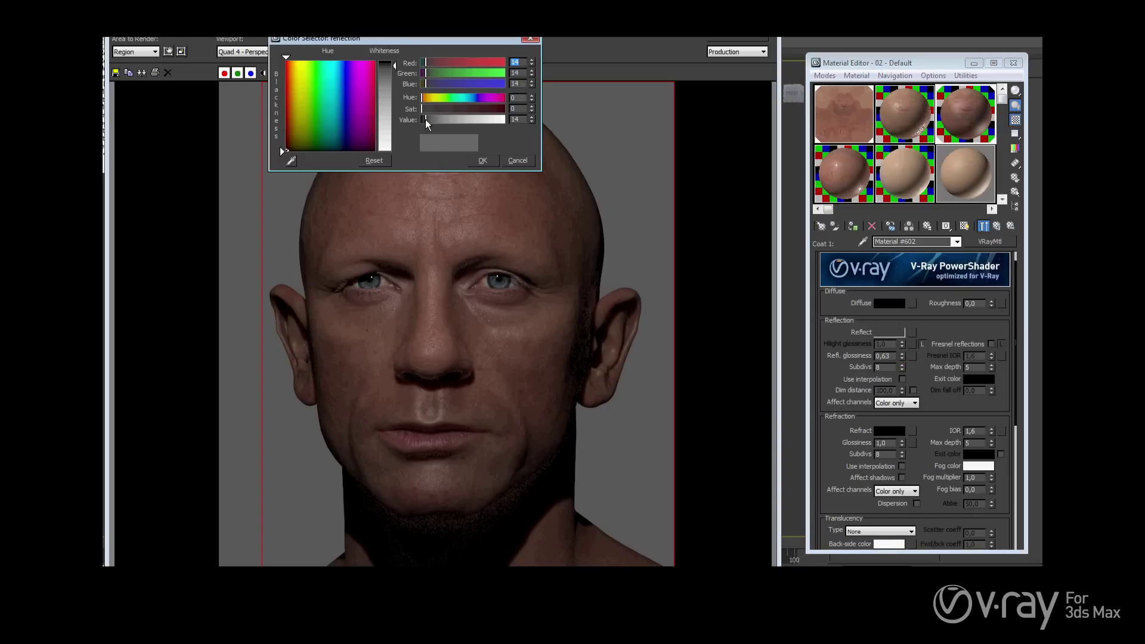
left_click(483, 160)
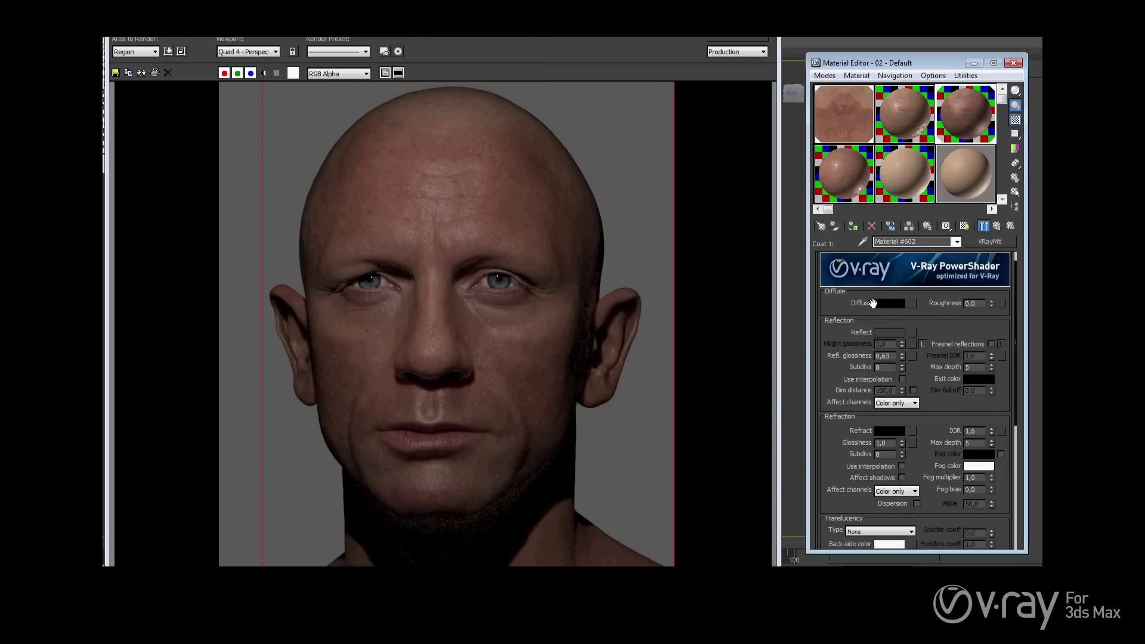
- Give the first coat Fresnel reflections with a grey reflect color of value 77 and a reflection glossiness of 0.79
left_click(991, 344)
left_click(895, 331)
left_click_drag(422, 120, 450, 119)
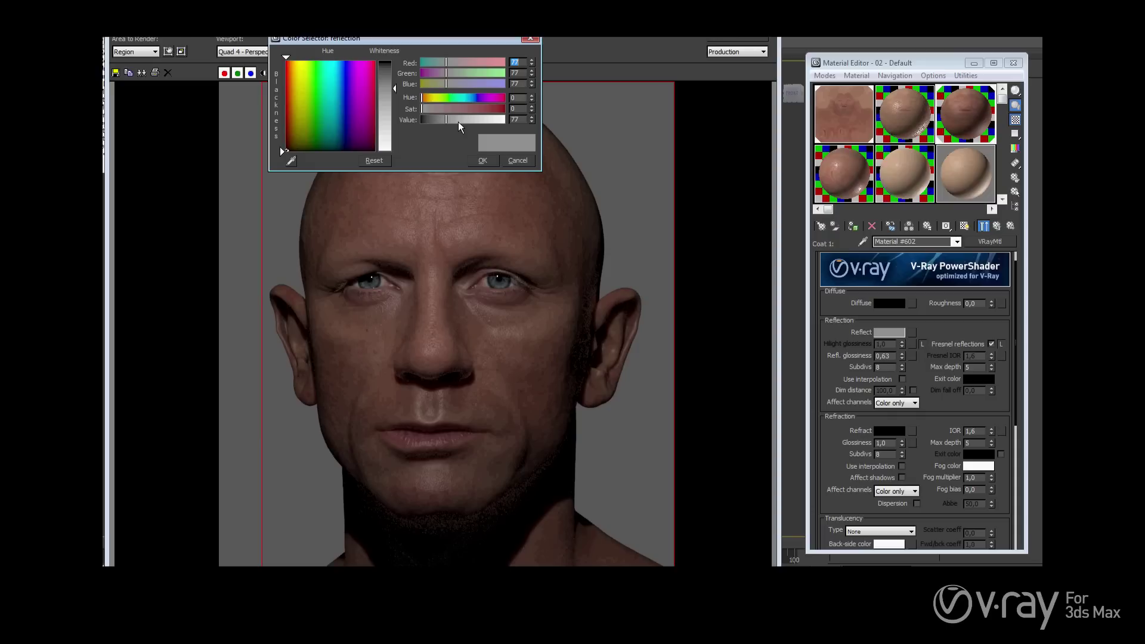
left_click(483, 161)
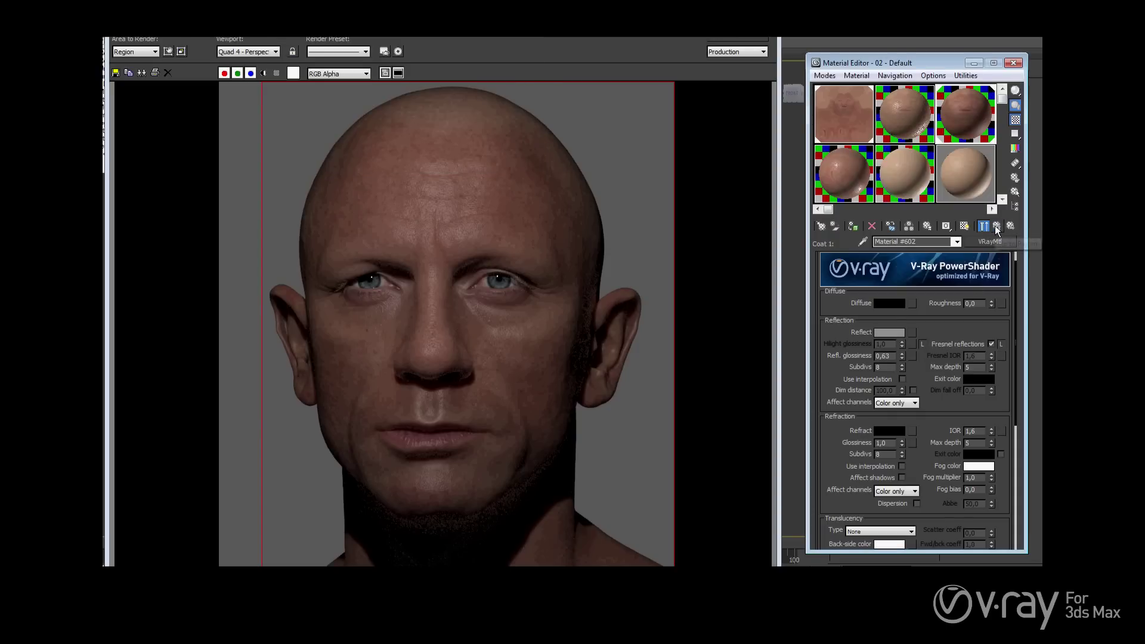
left_click(902, 358)
left_click_drag(902, 358, 904, 347)
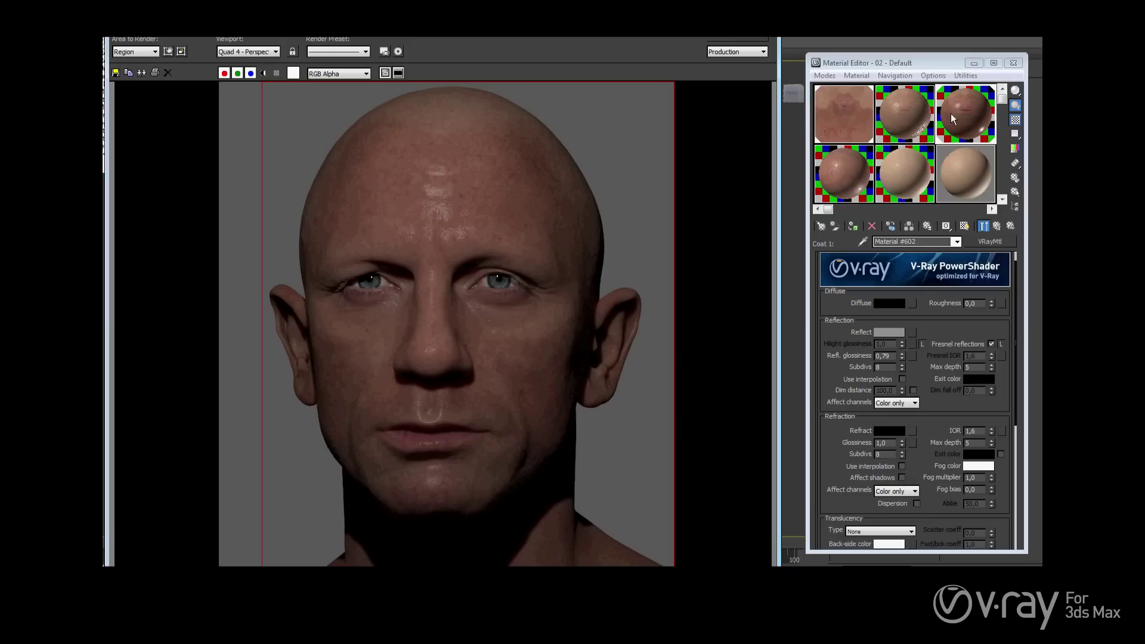
- Assign the skin craig blend material to the head model in the viewport
left_click(829, 179)
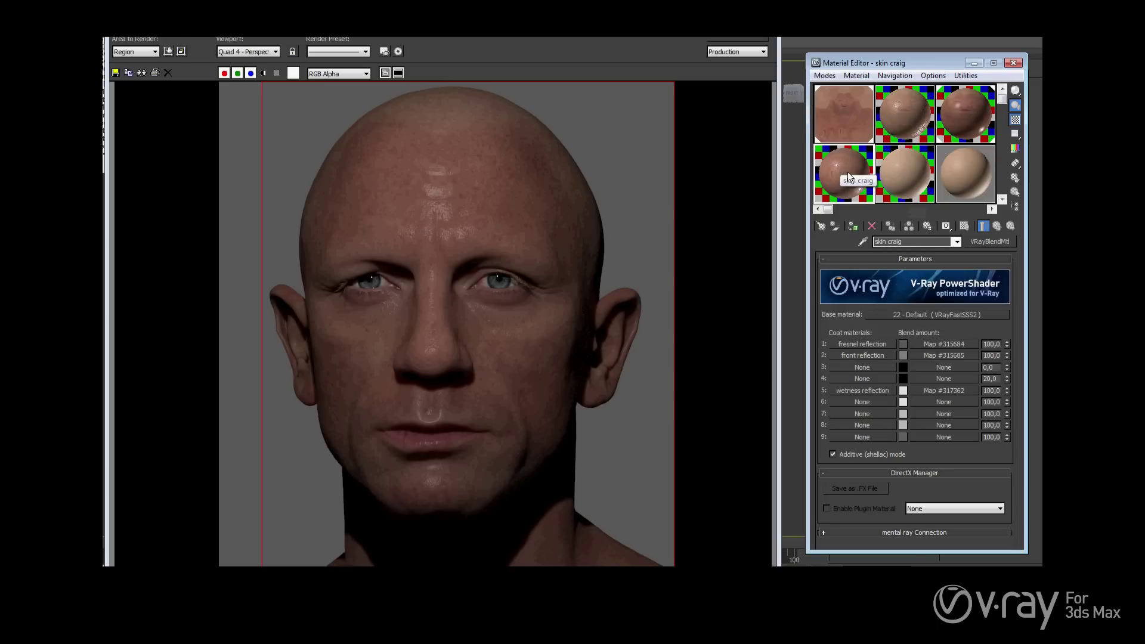
left_click_drag(624, 17, 358, 75)
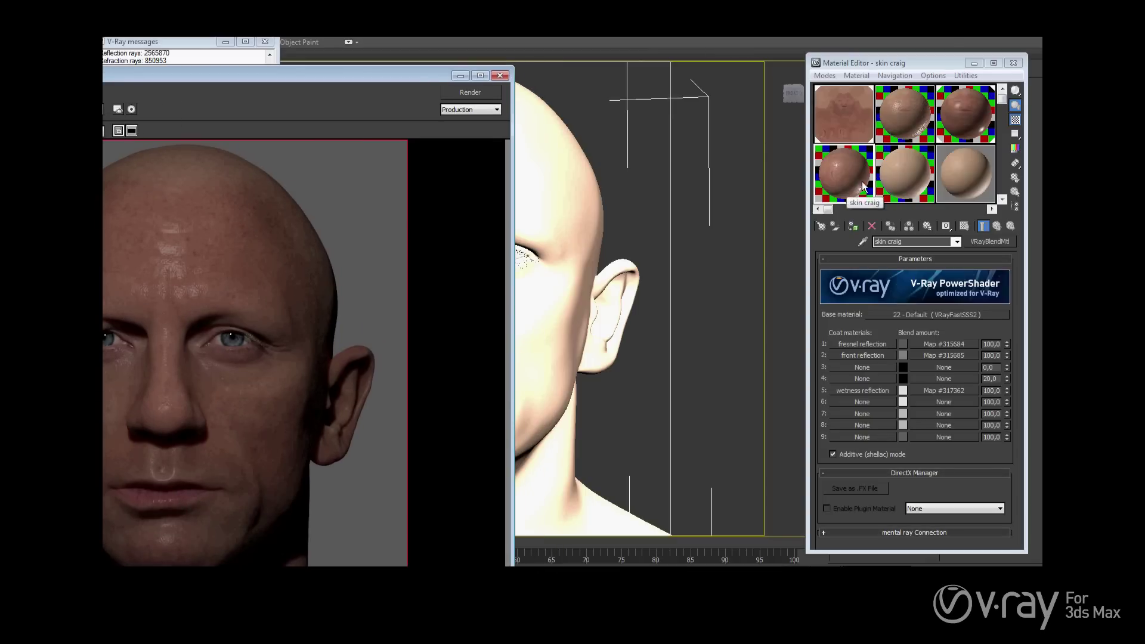
left_click_drag(853, 172, 588, 191)
- View the bitmap that controls the fresnel reflection coat's blend amount, and return to the skin craig material's parameters
left_click(950, 344)
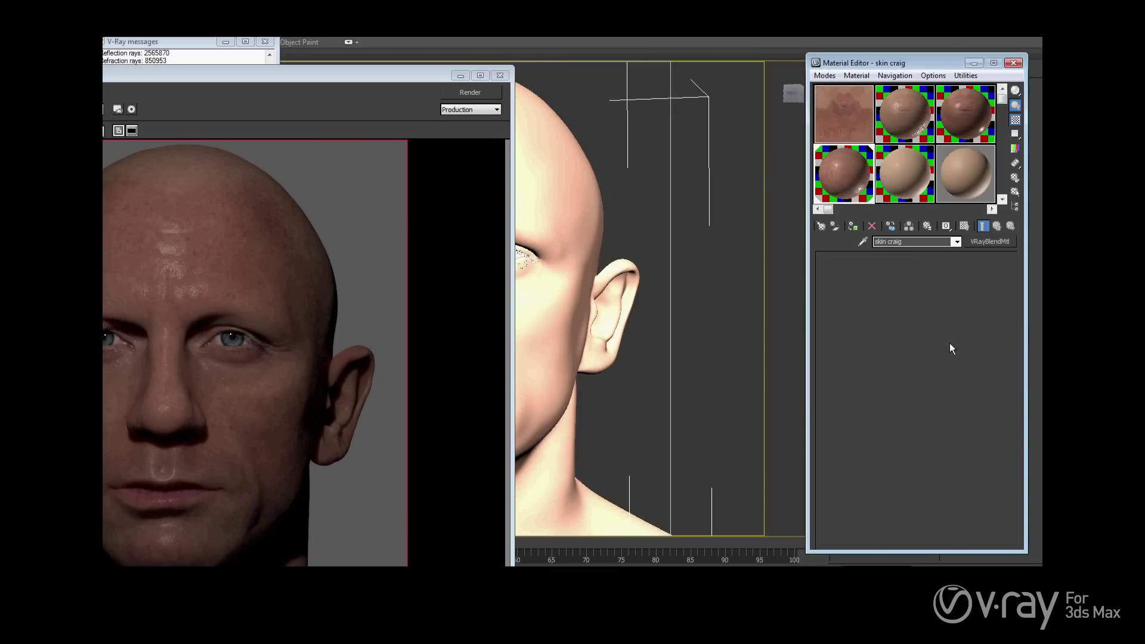
left_click(985, 436)
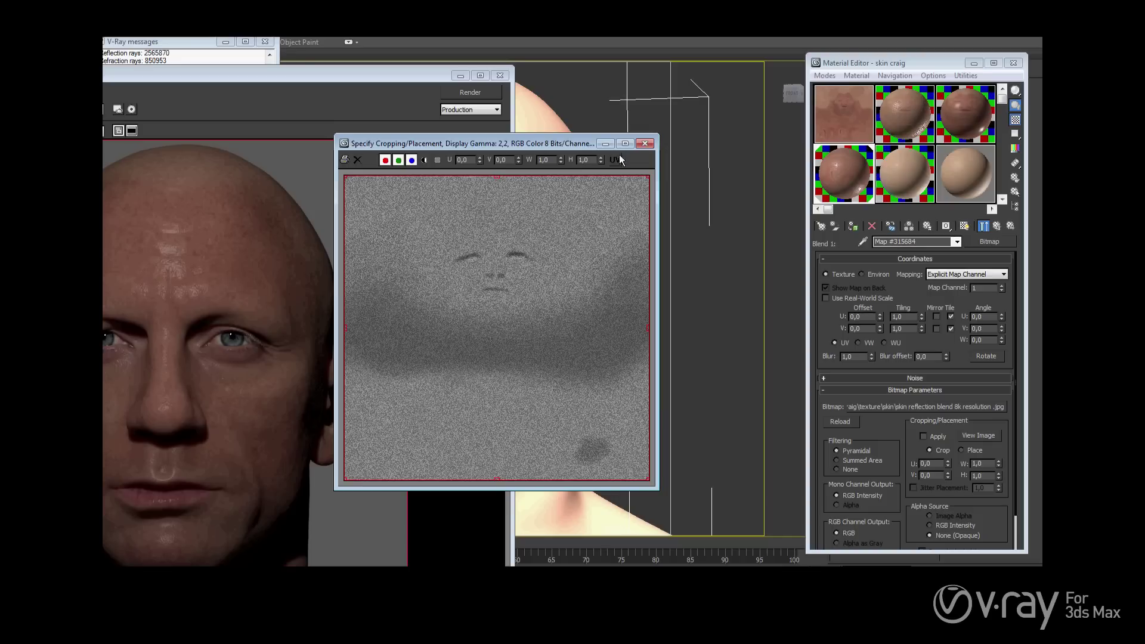
left_click(648, 143)
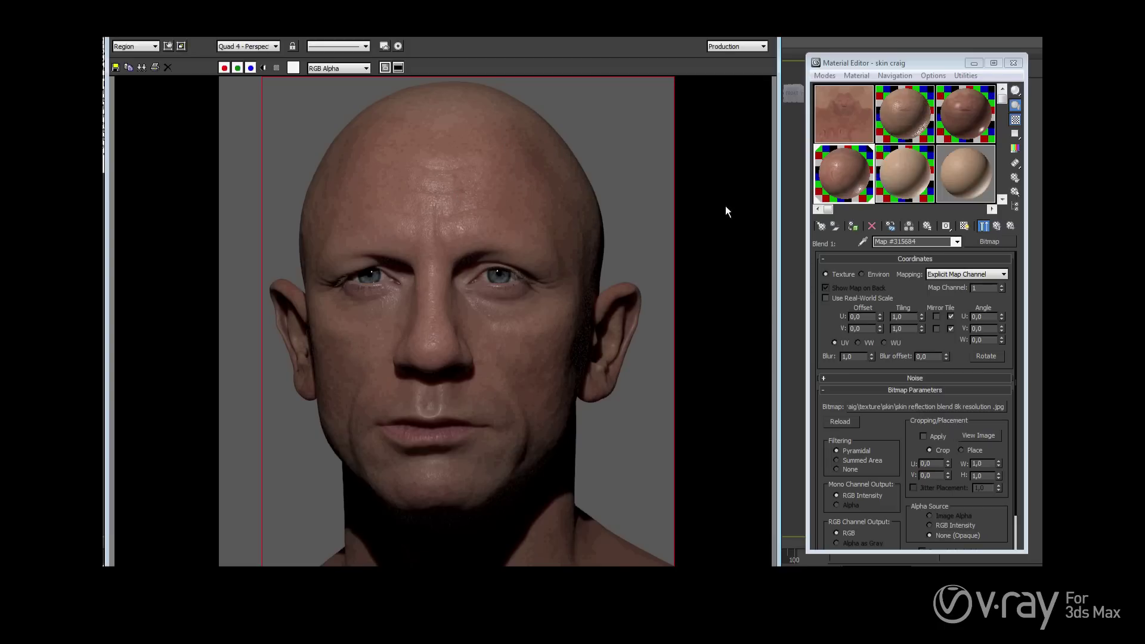
left_click(997, 226)
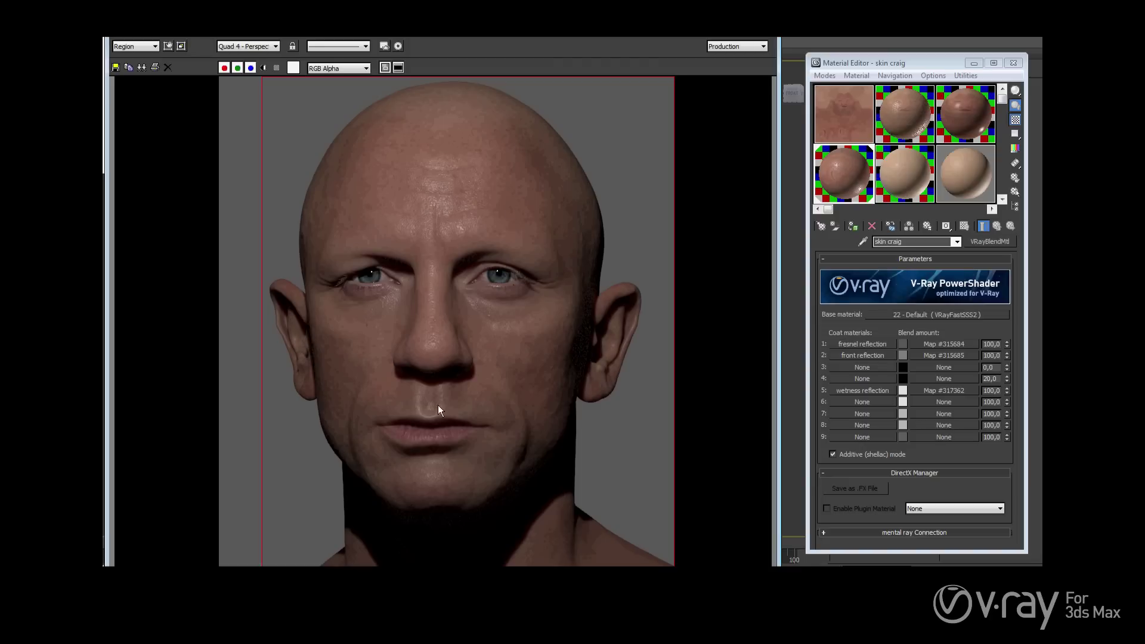
- Select the spherical VRayLight above the head and switch it off
left_click(1015, 62)
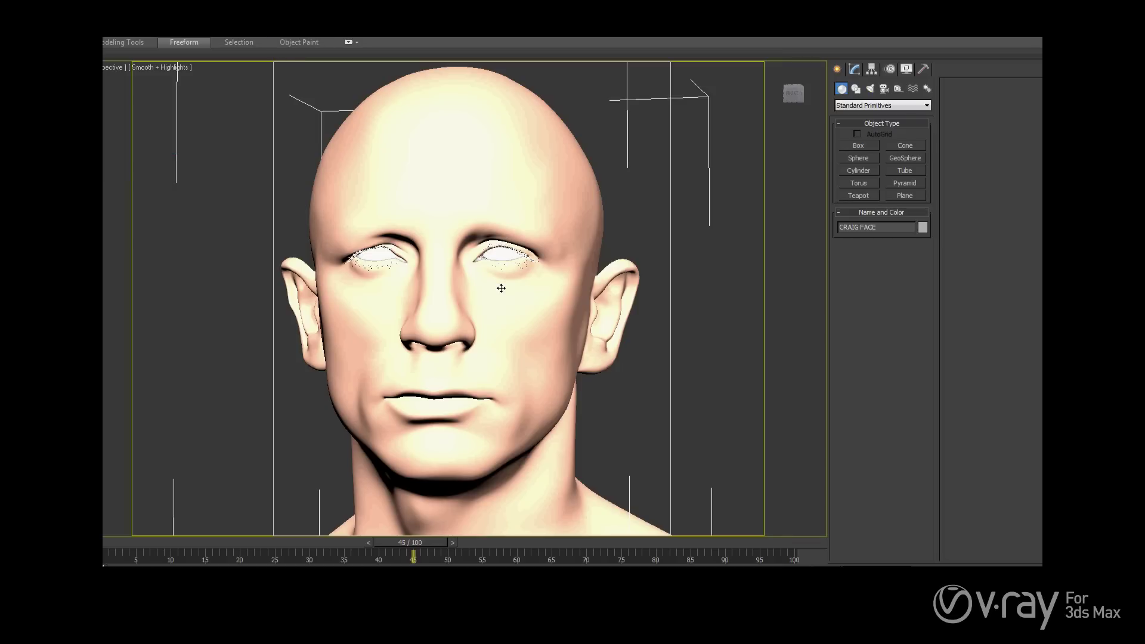
scroll(501, 288, "down", 10)
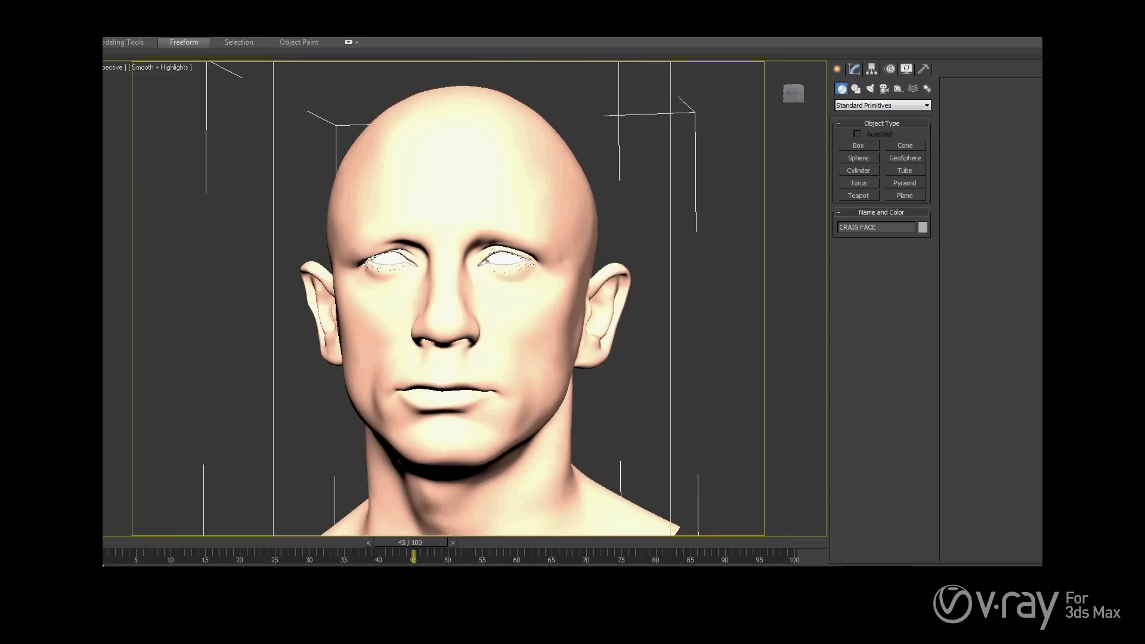
left_click_drag(320, 370, 386, 474)
left_click(483, 145)
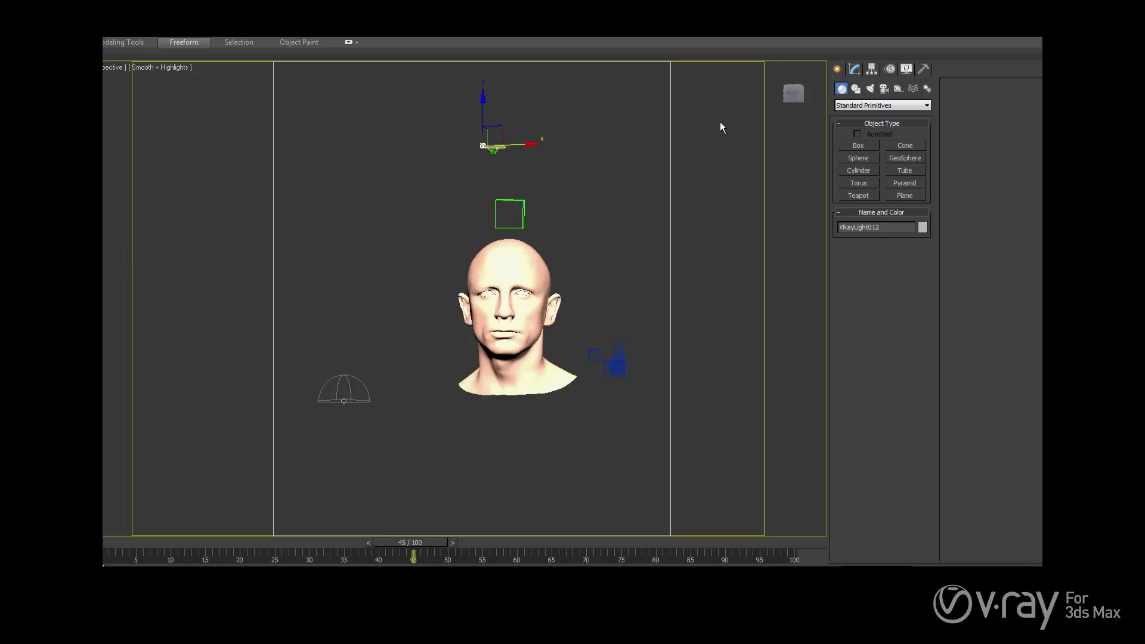
left_click(854, 69)
left_click(843, 422)
- Unfreeze all objects and switch on the dome VRayLight beside the head
right_click(424, 406)
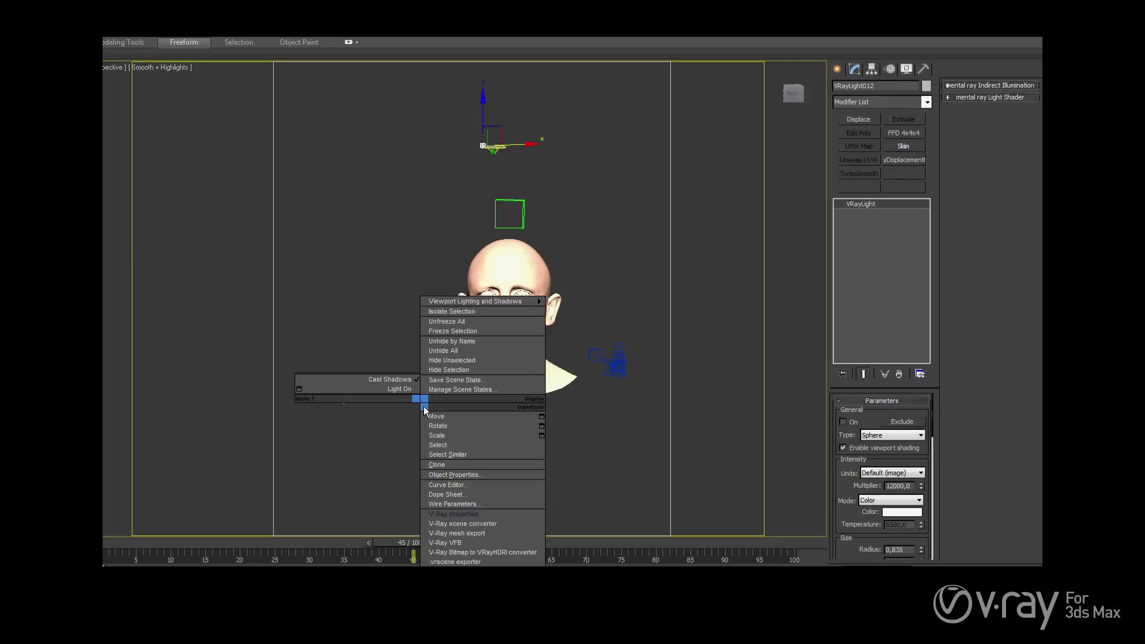
left_click(447, 321)
left_click(343, 402)
left_click(843, 422)
scroll(600, 149, "up", 8)
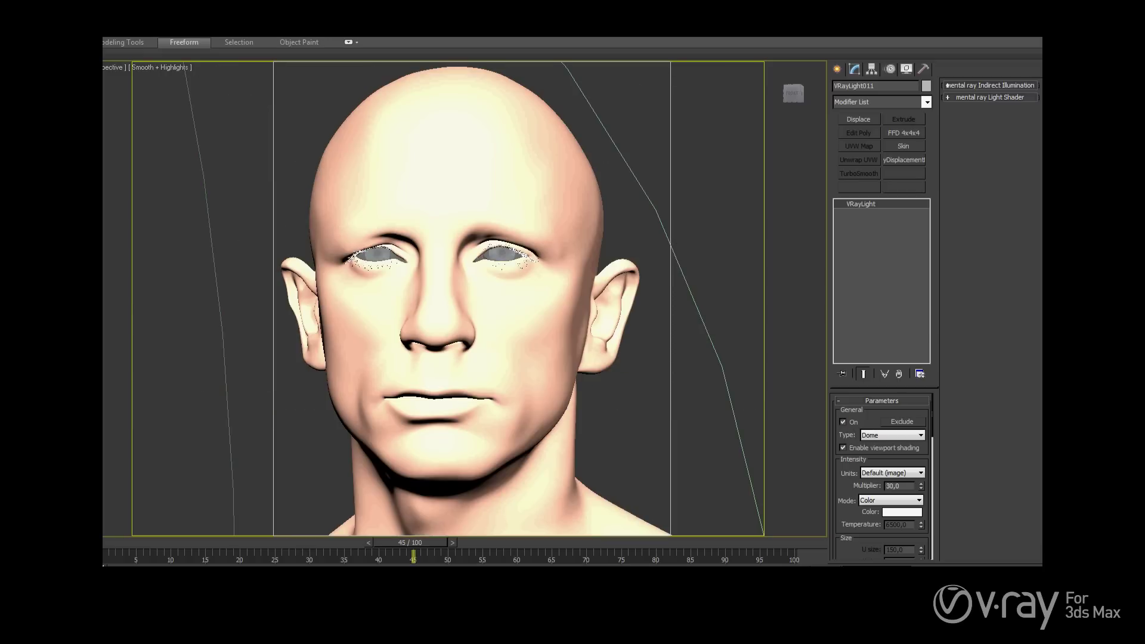
- Examine the dome light's sampling and texture options and the parameters of its VRayHDRI map in the Material Editor
key("m")
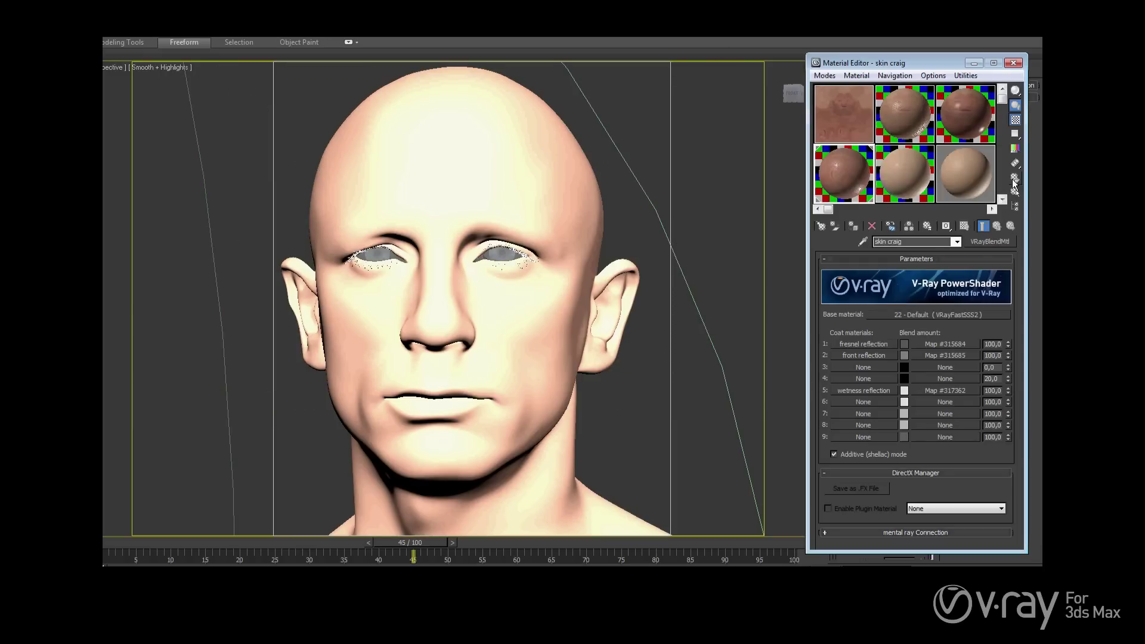
left_click(1014, 180)
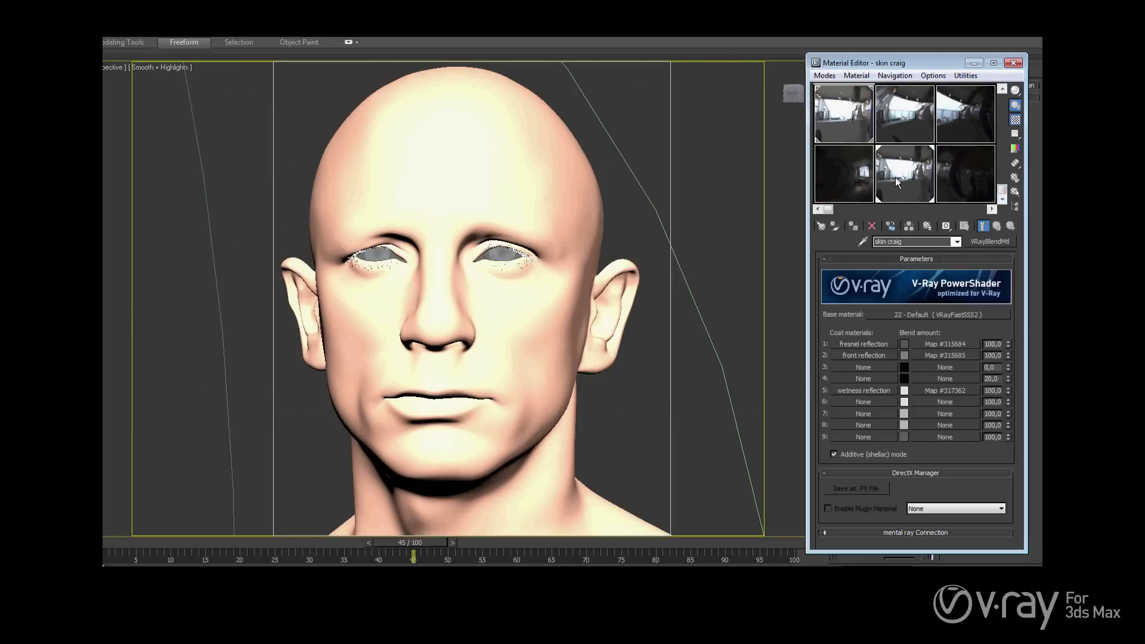
left_click_drag(915, 63, 645, 70)
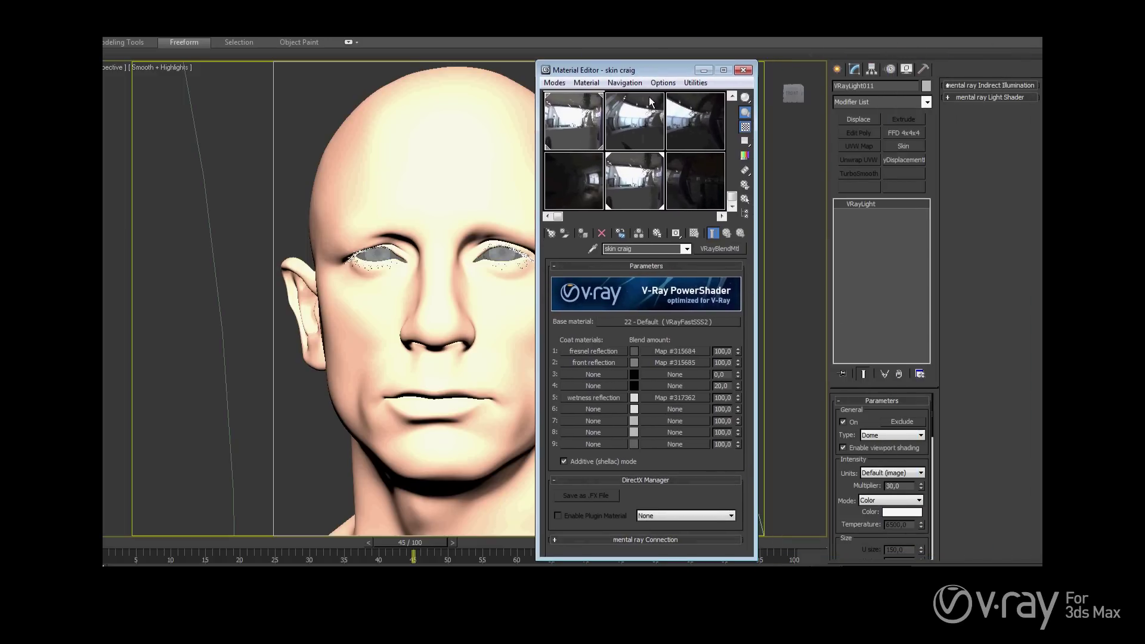
scroll(894, 464, "down", 5)
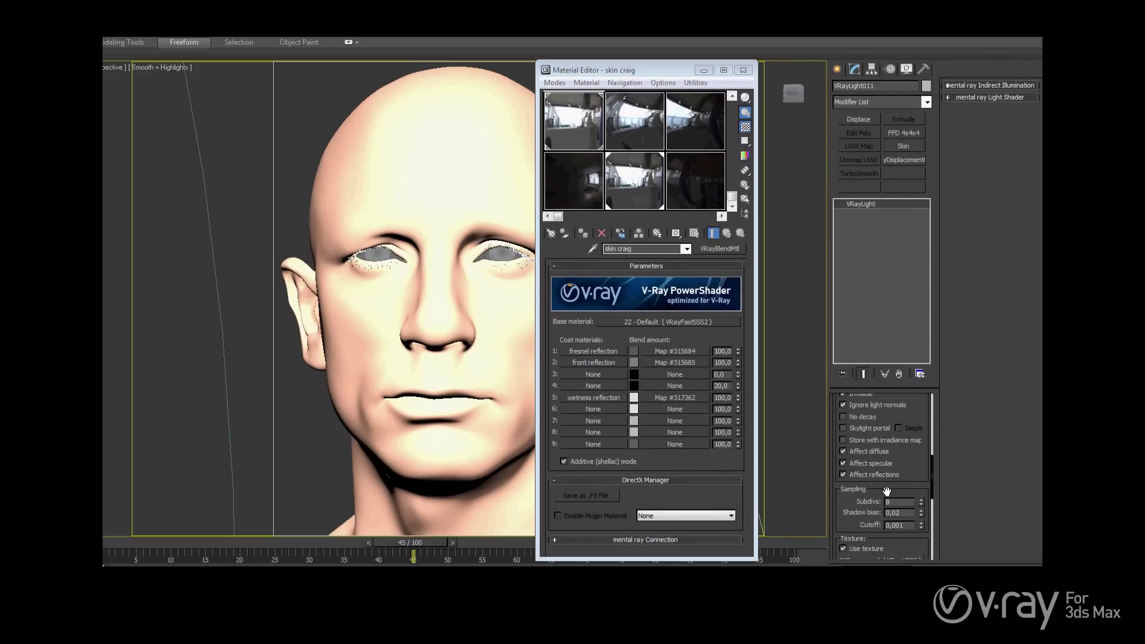
scroll(886, 488, "down", 3)
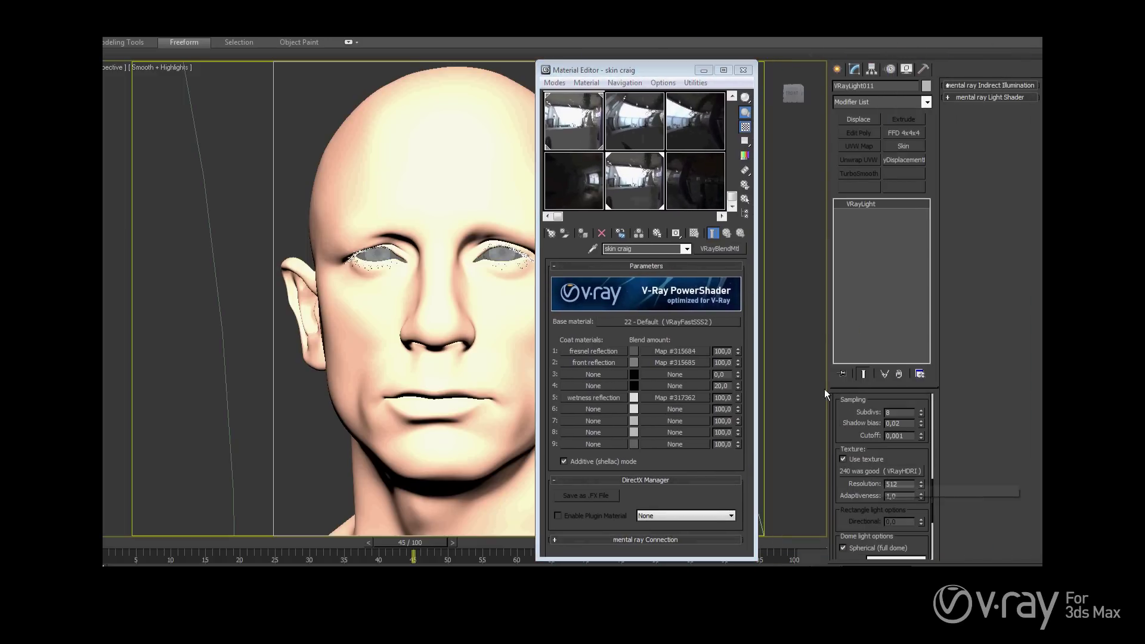
scroll(855, 442, "up", 4)
left_click(563, 117)
left_click_drag(593, 72, 686, 67)
- Check the background and environment map settings of the scene, and close the Material Editor
left_click(381, 30)
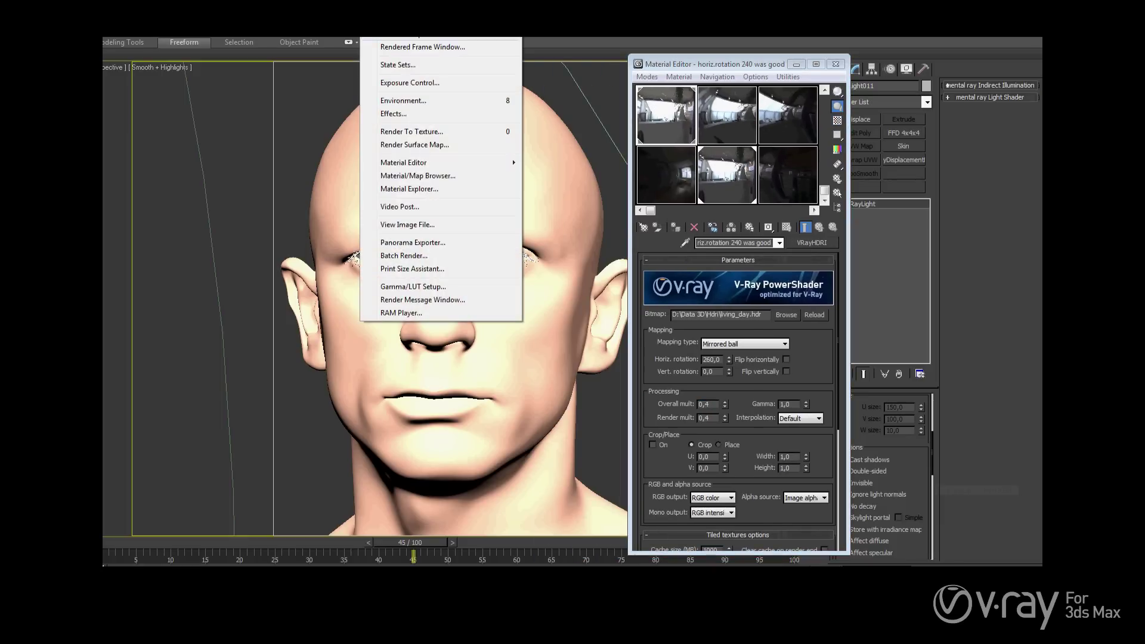
left_click(413, 99)
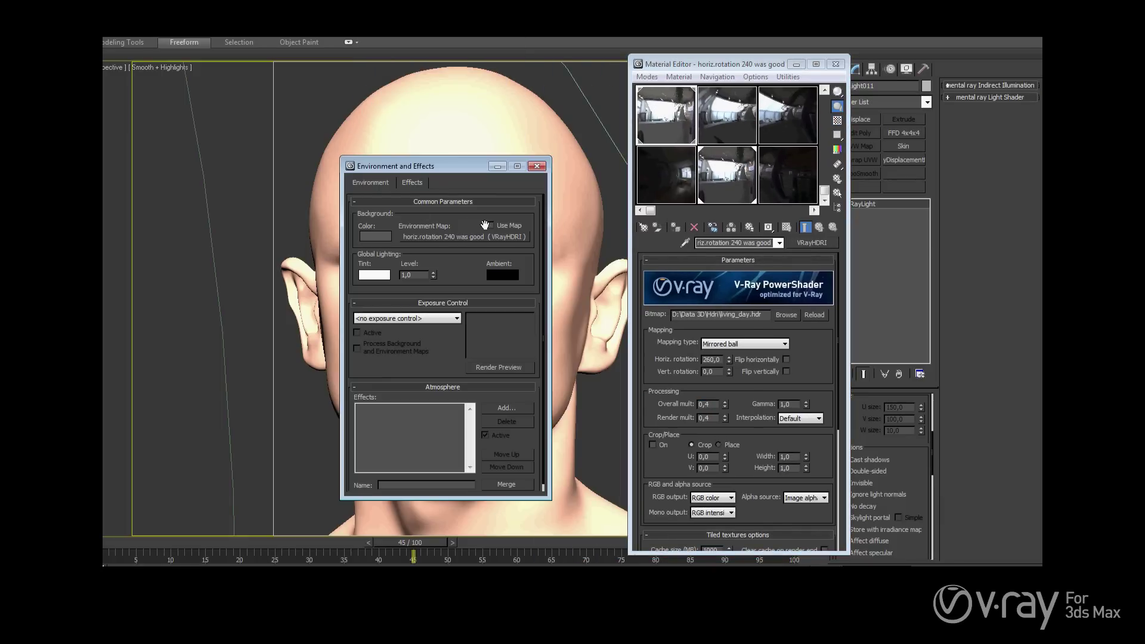
left_click(536, 168)
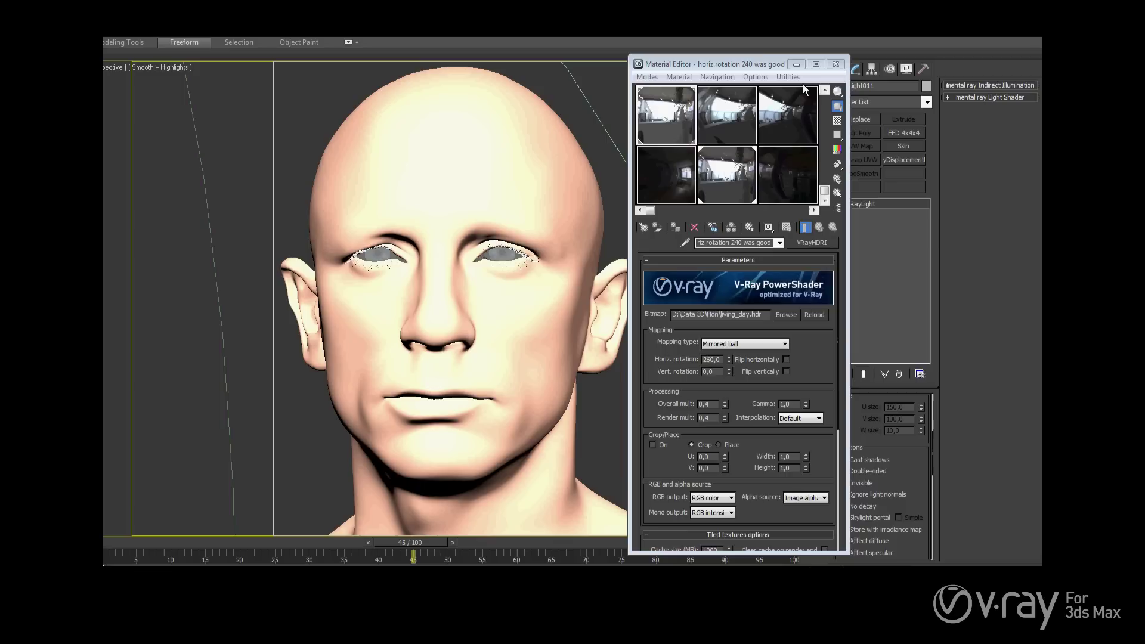
left_click(836, 63)
- Review the scene's gamma and LUT correction settings for display, materials and bitmap files
left_click(382, 34)
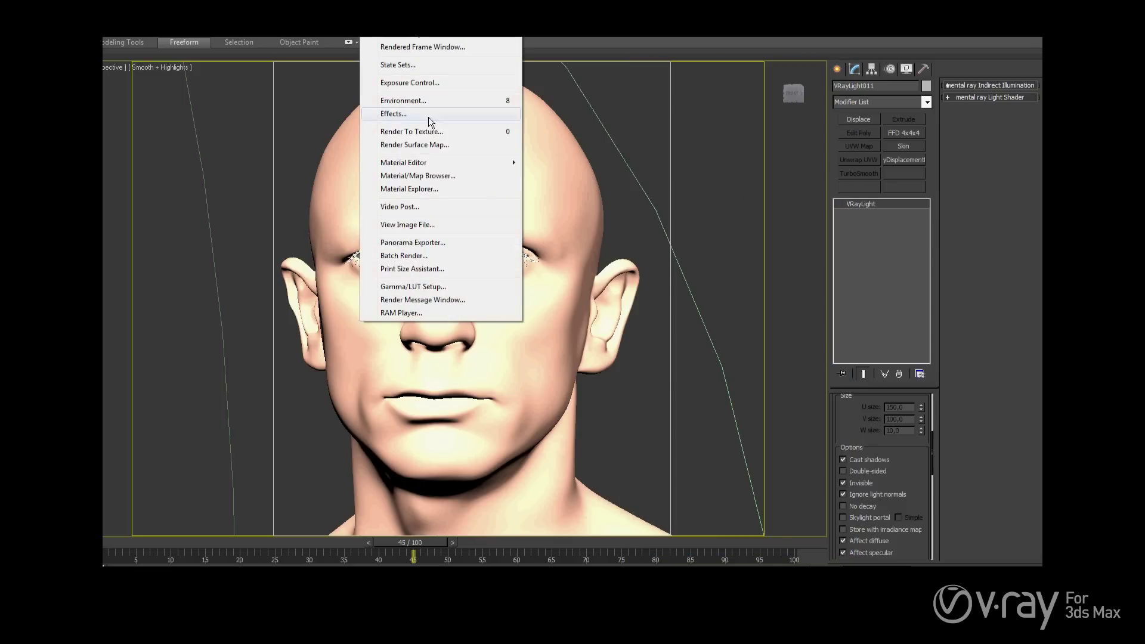
left_click(417, 287)
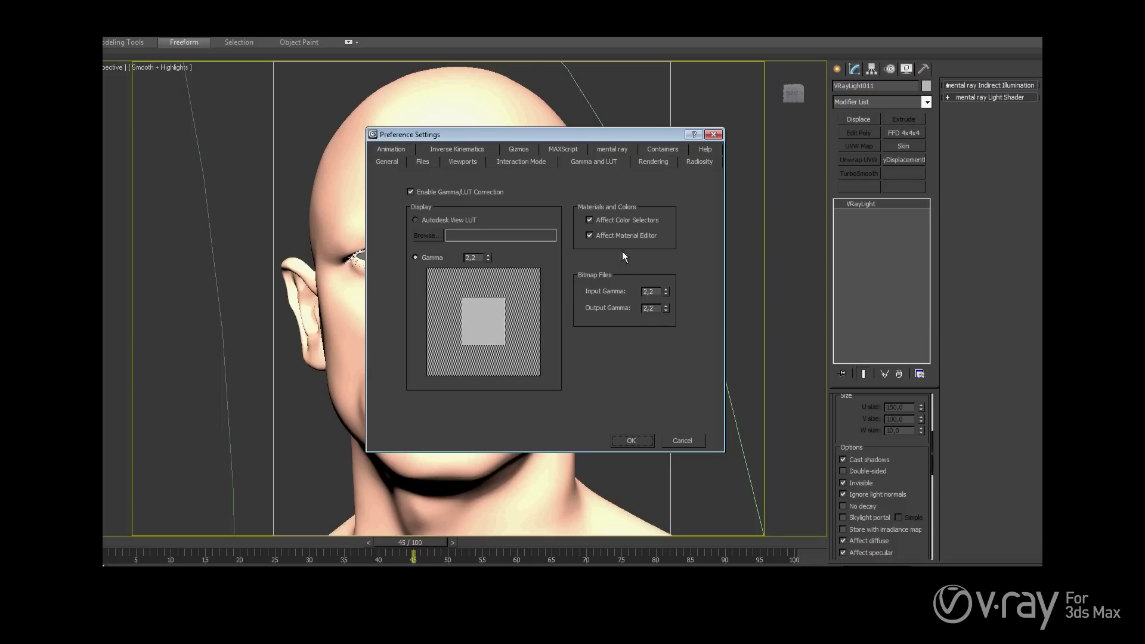
left_click(633, 441)
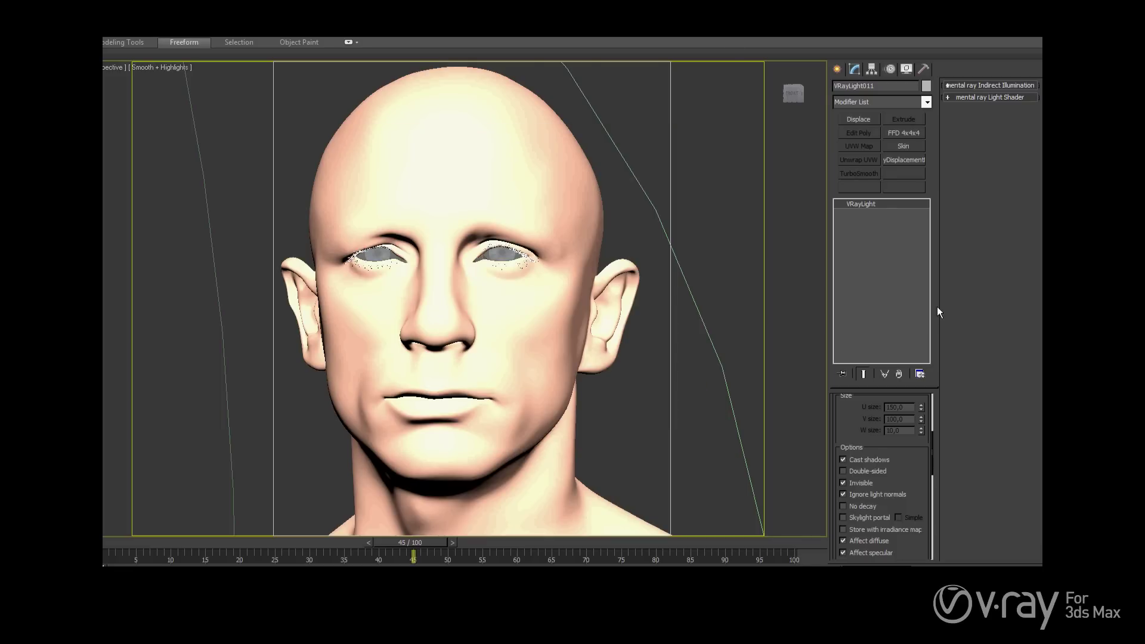
- Review V-Ray's image sampler, environment and color mapping settings, and render the head with the dome light
key("F10")
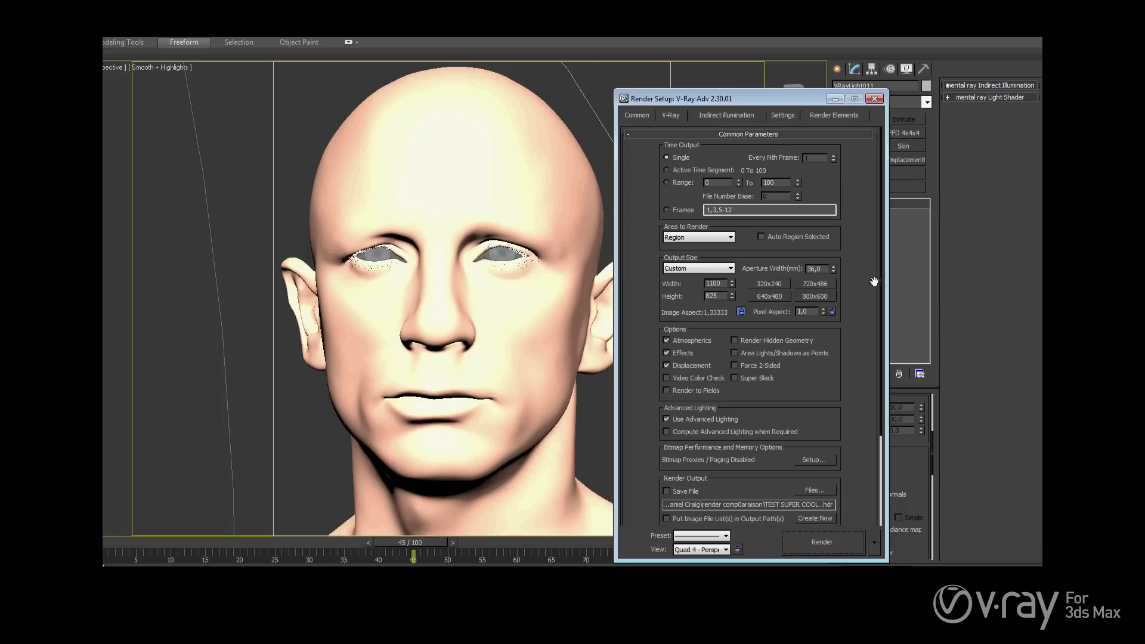
left_click(670, 115)
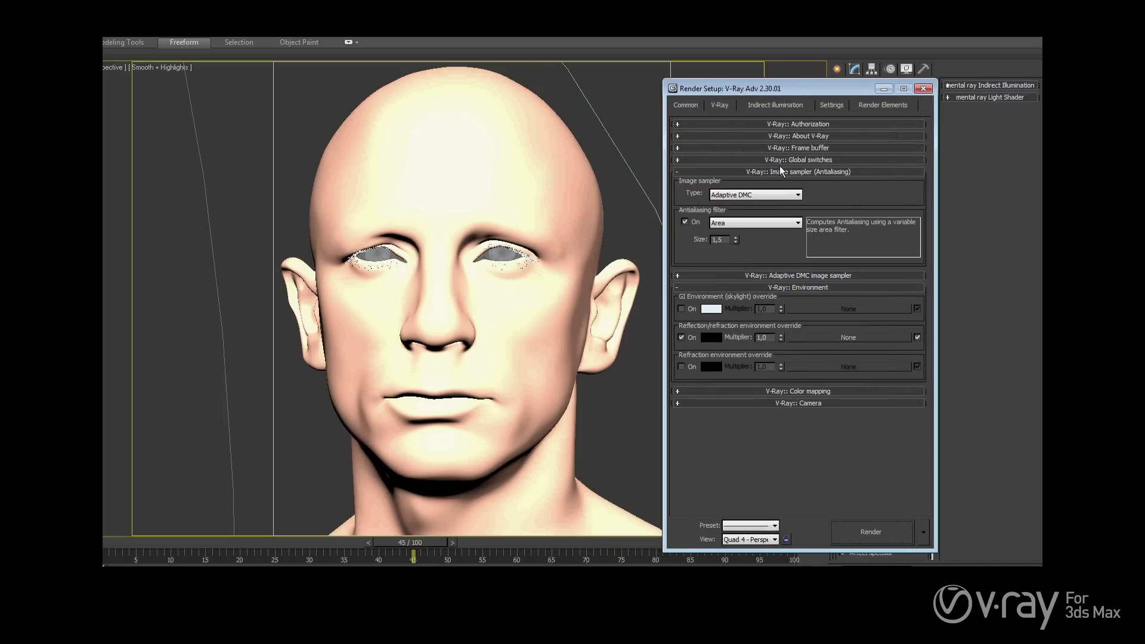
left_click(760, 391)
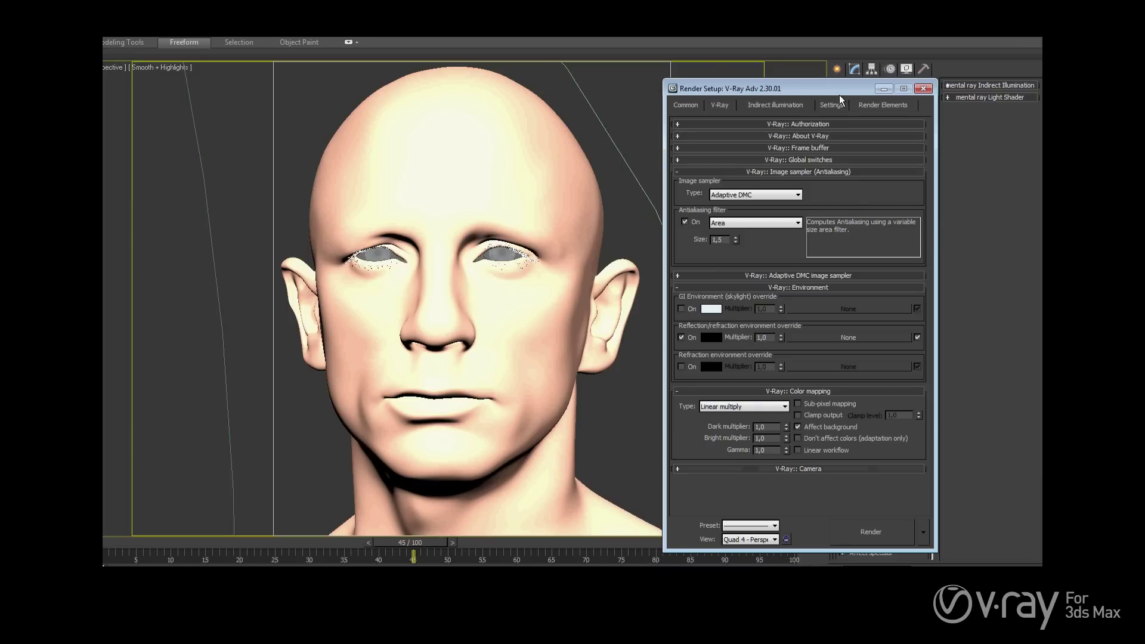
left_click(922, 89)
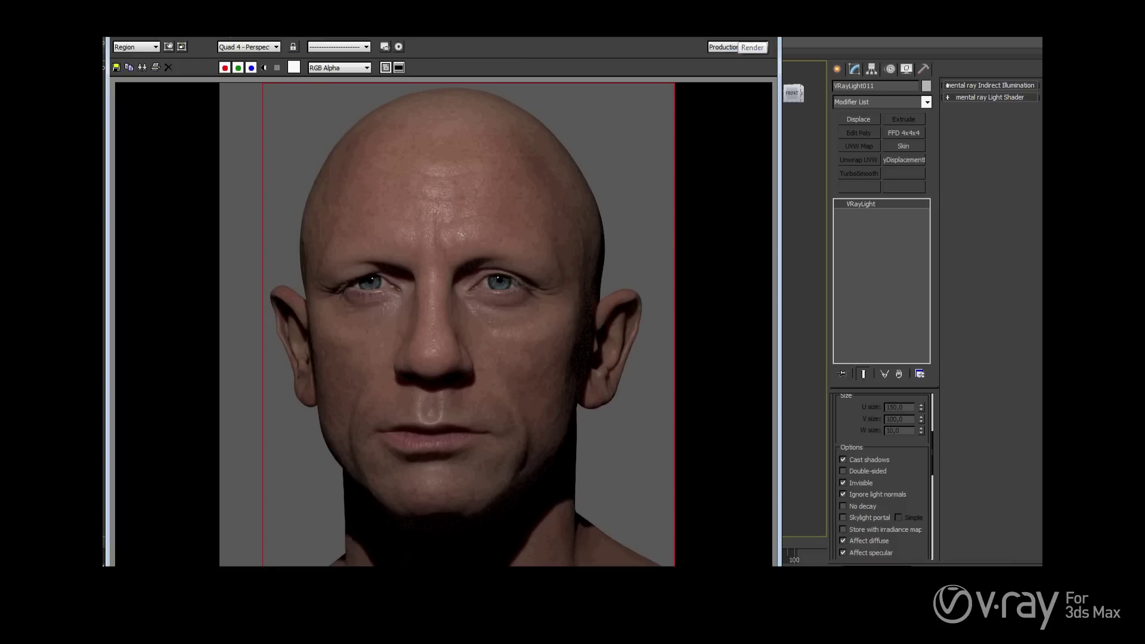
left_click(753, 47)
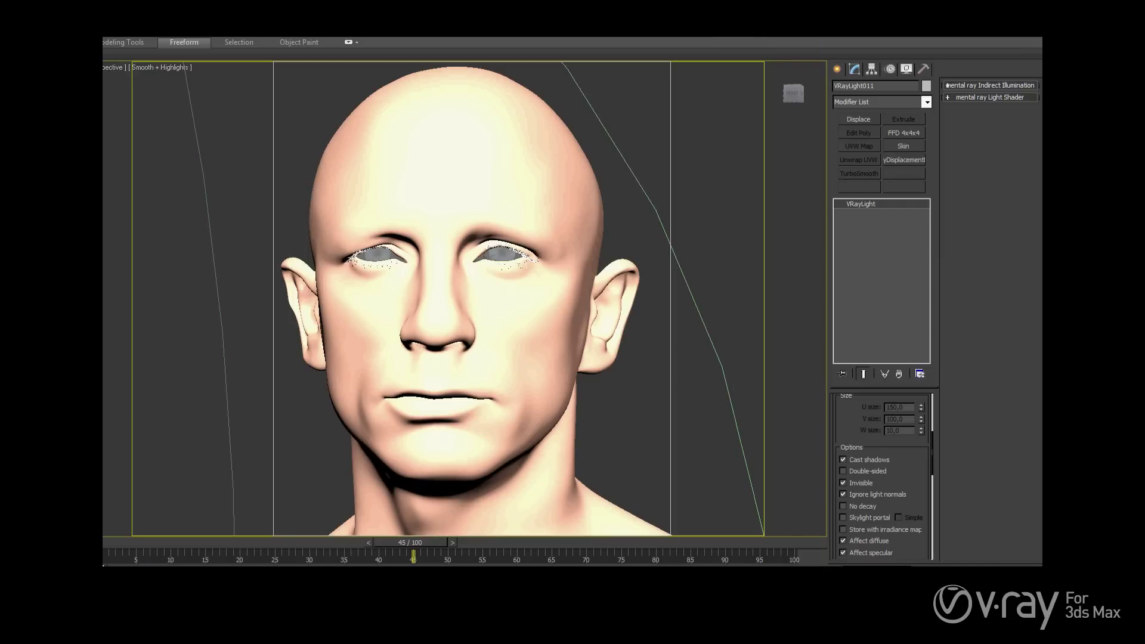
- Display the VRayFastSSS2 base material parameters of the 02 - Default blend material
key("m")
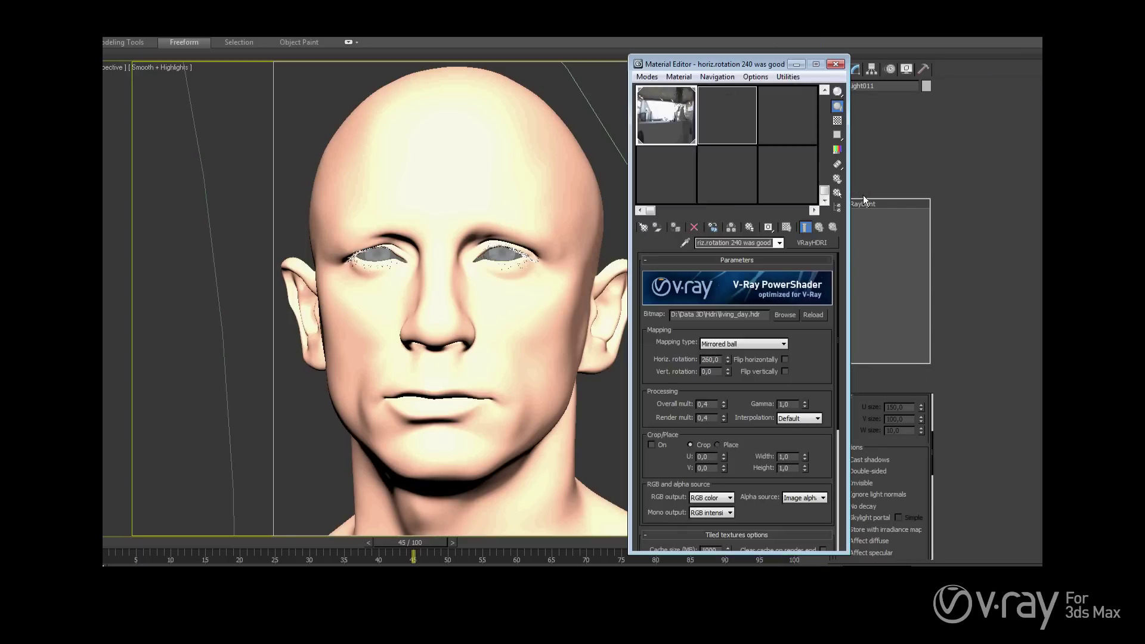
left_click(824, 94)
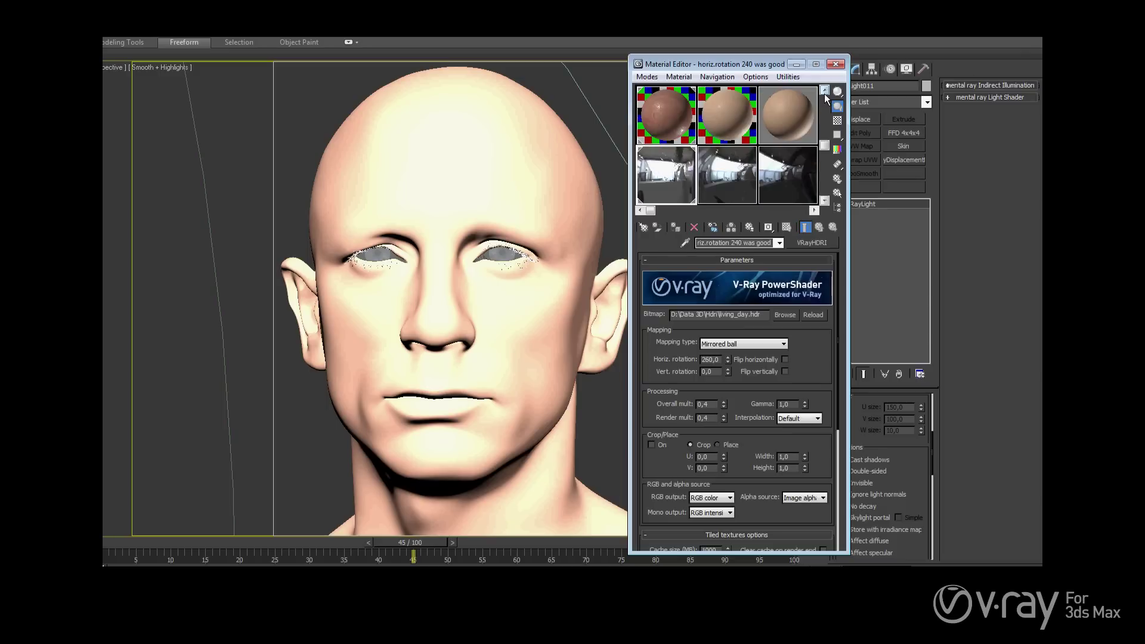
left_click(786, 116)
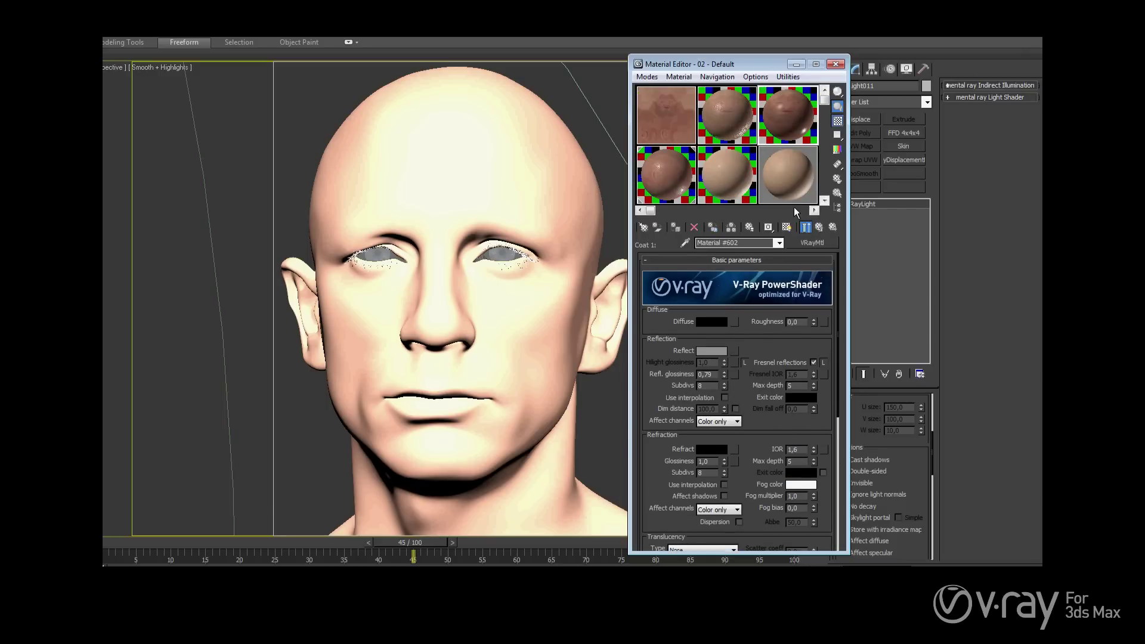
left_click(819, 227)
left_click(777, 314)
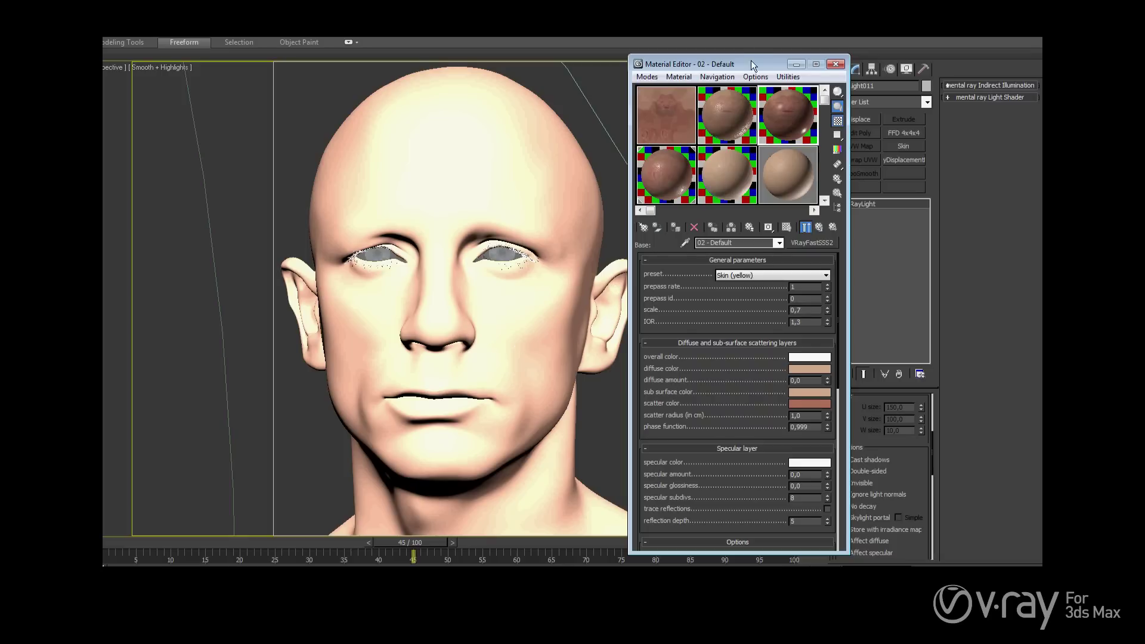
left_click_drag(751, 60, 793, 51)
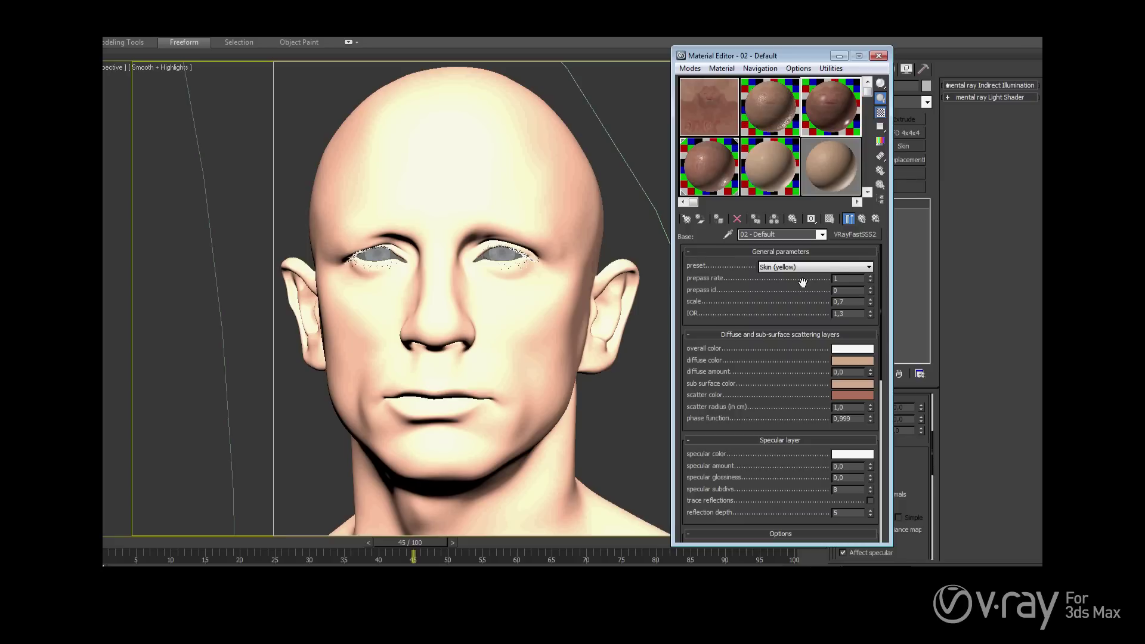
- Examine the VRayFastSSS2 base material's general, scattering, specular and option parameters, and the maps assigned to its SSS color and scatter radius
scroll(781, 448, "down", 5)
scroll(781, 449, "down", 2)
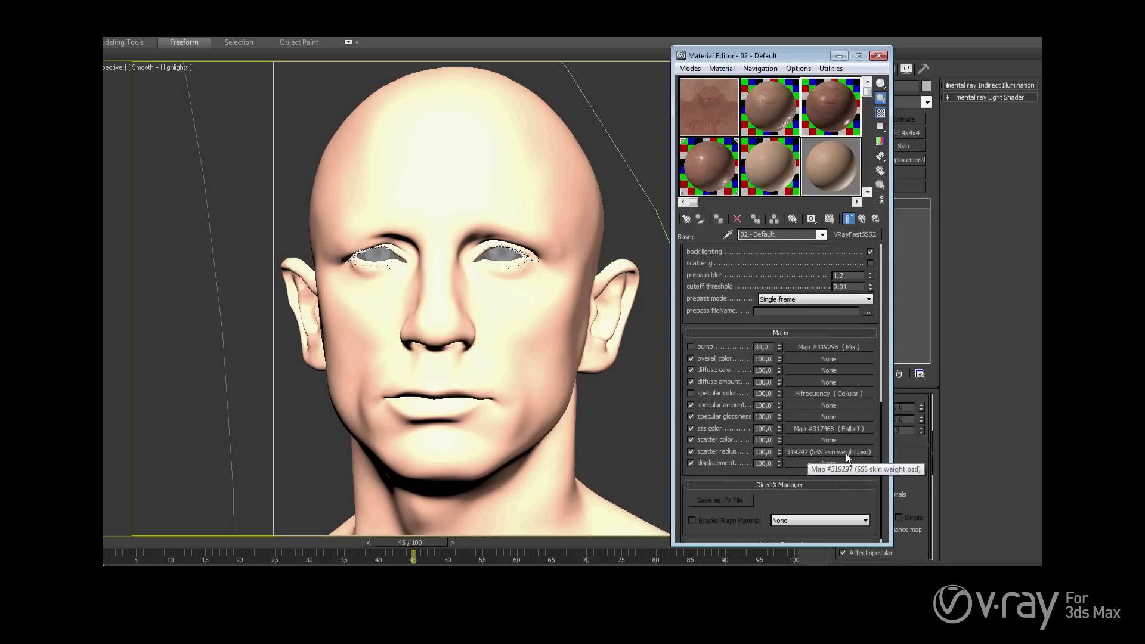
scroll(745, 456, "up", 6)
scroll(745, 456, "up", 5)
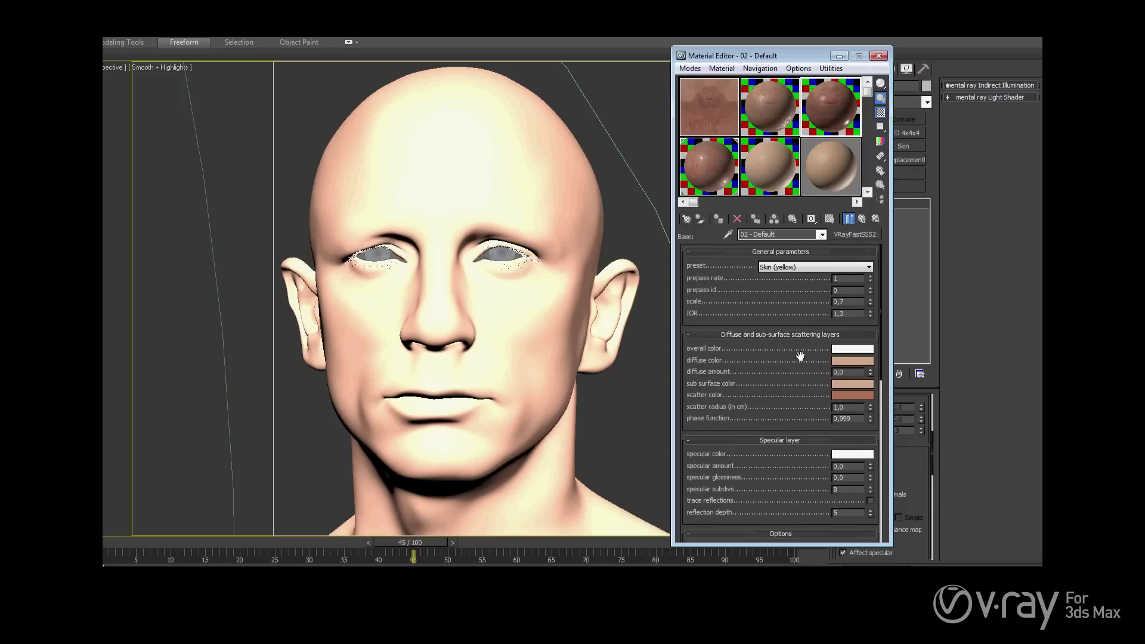
scroll(799, 407, "down", 1)
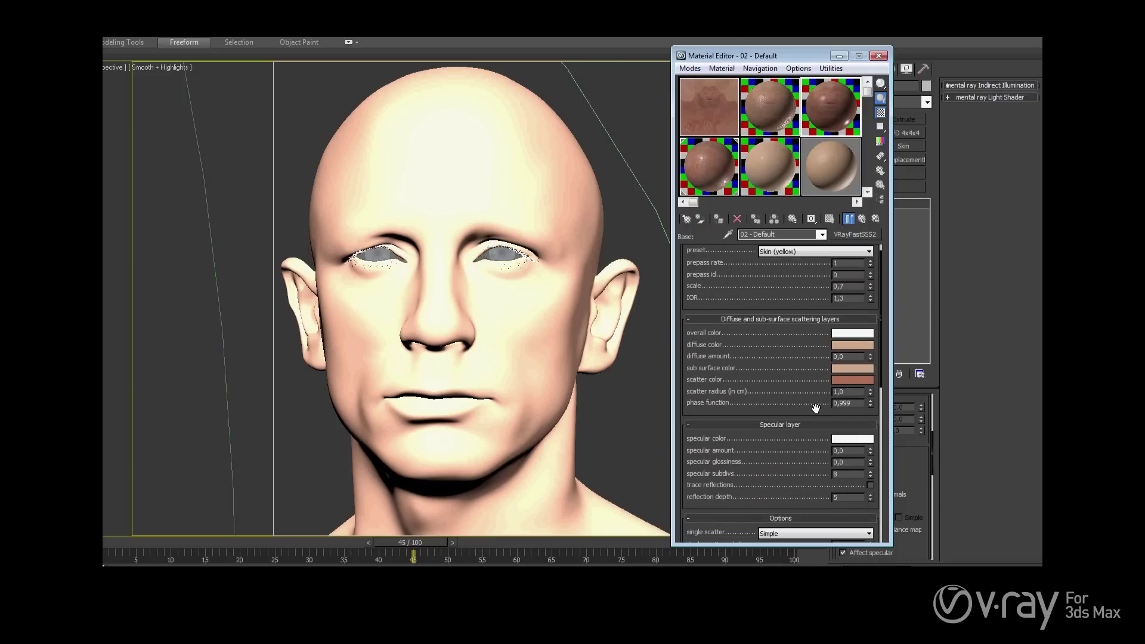
scroll(823, 415, "up", 1)
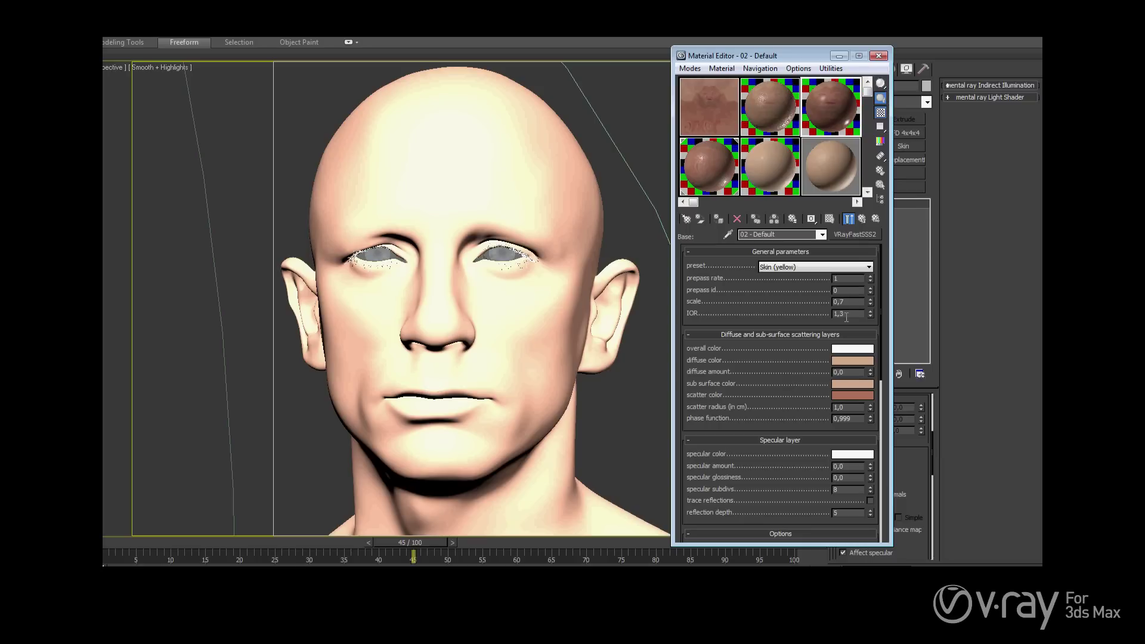
left_click_drag(806, 395, 784, 301)
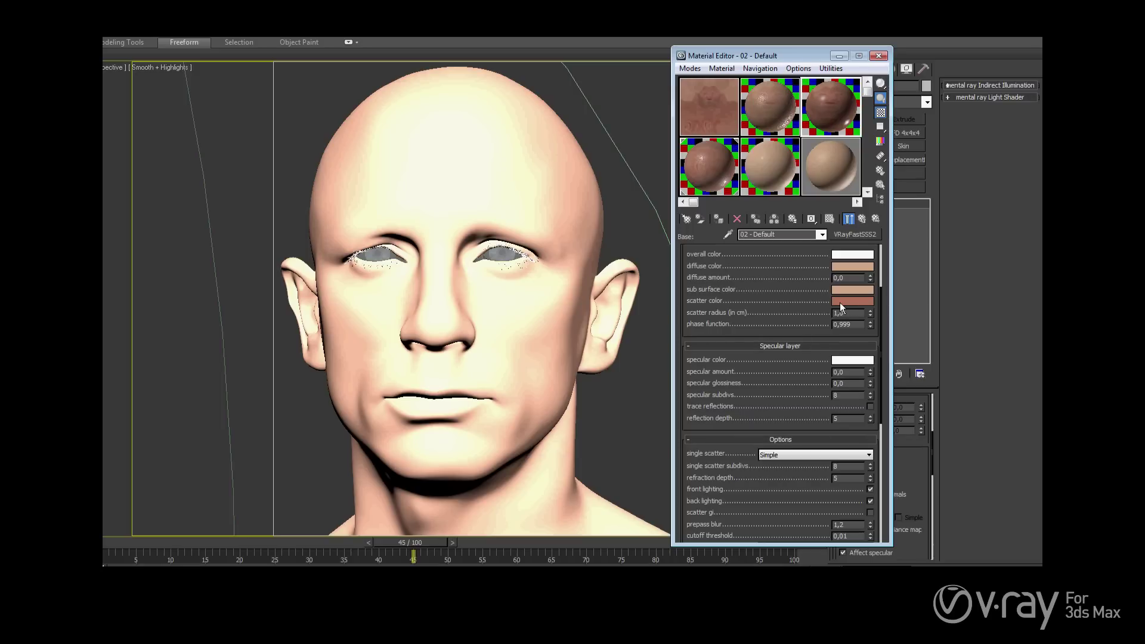
scroll(799, 401, "down", 4)
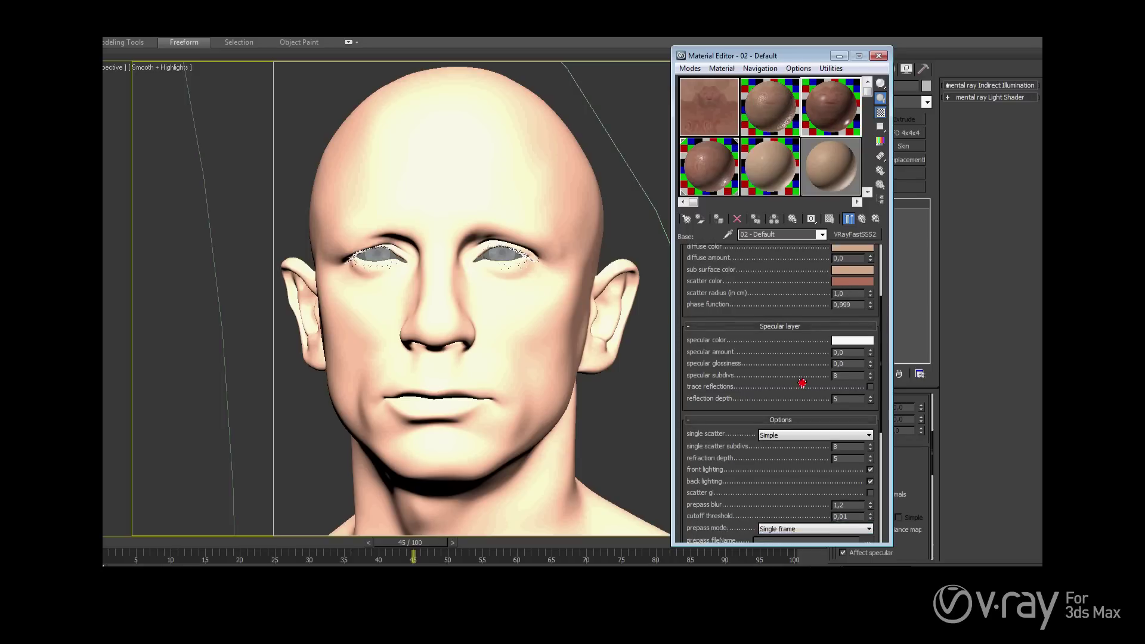
left_click_drag(791, 421, 785, 206)
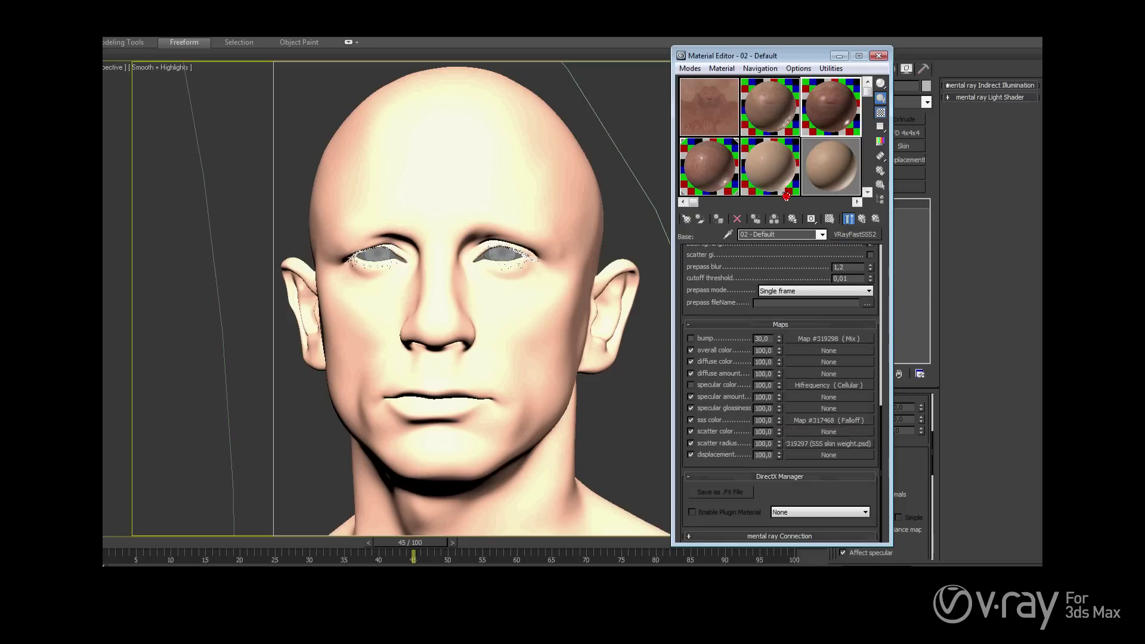
- Switch to IrfanView and view the example renders of the pointed-ear creature heads and the bearded man's portrait
left_click(215, 570)
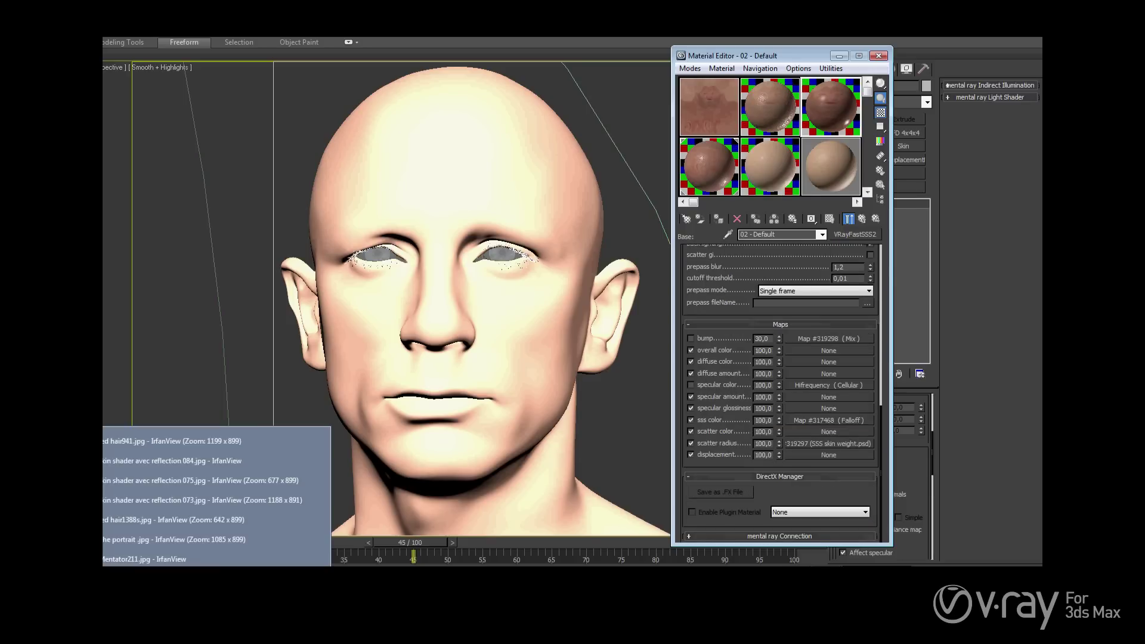
left_click(173, 460)
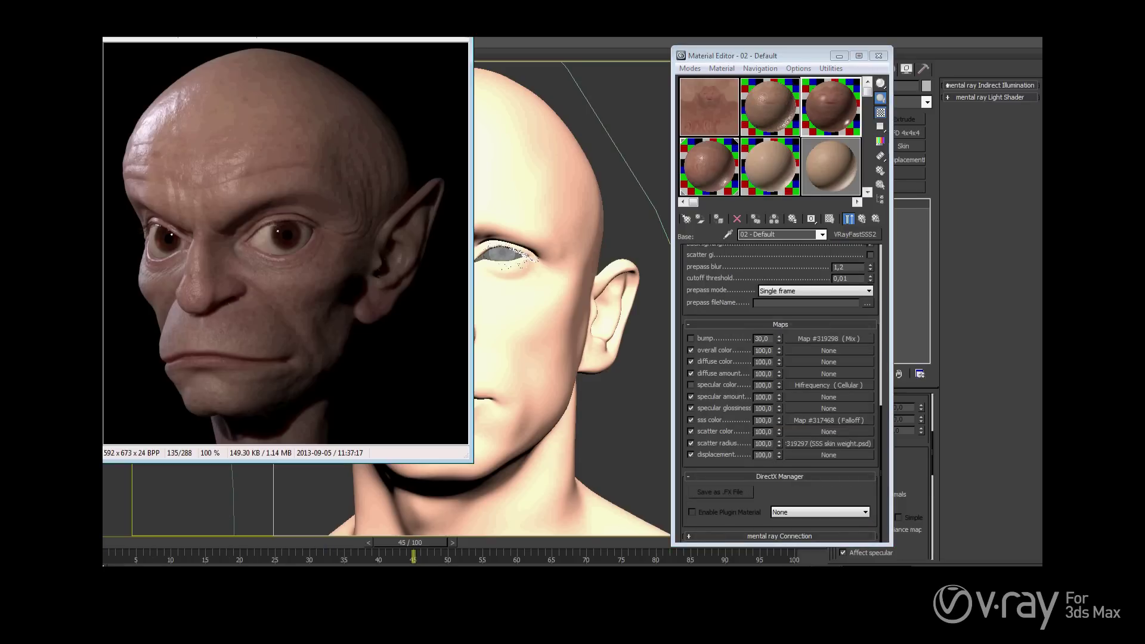
left_click(197, 569)
left_click(194, 557)
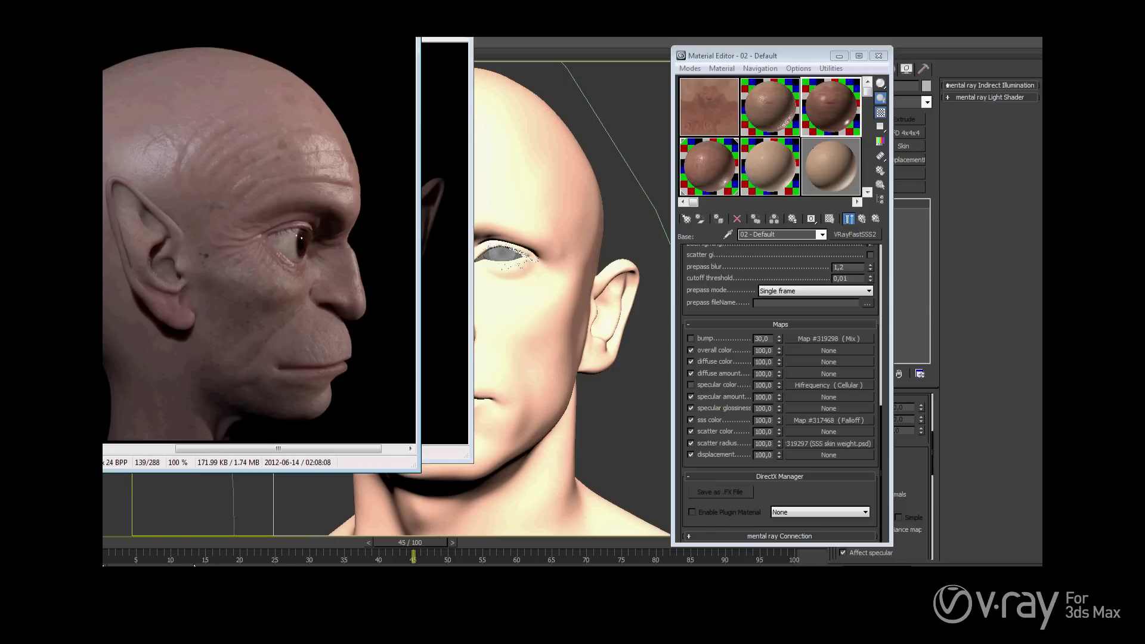
left_click(197, 569)
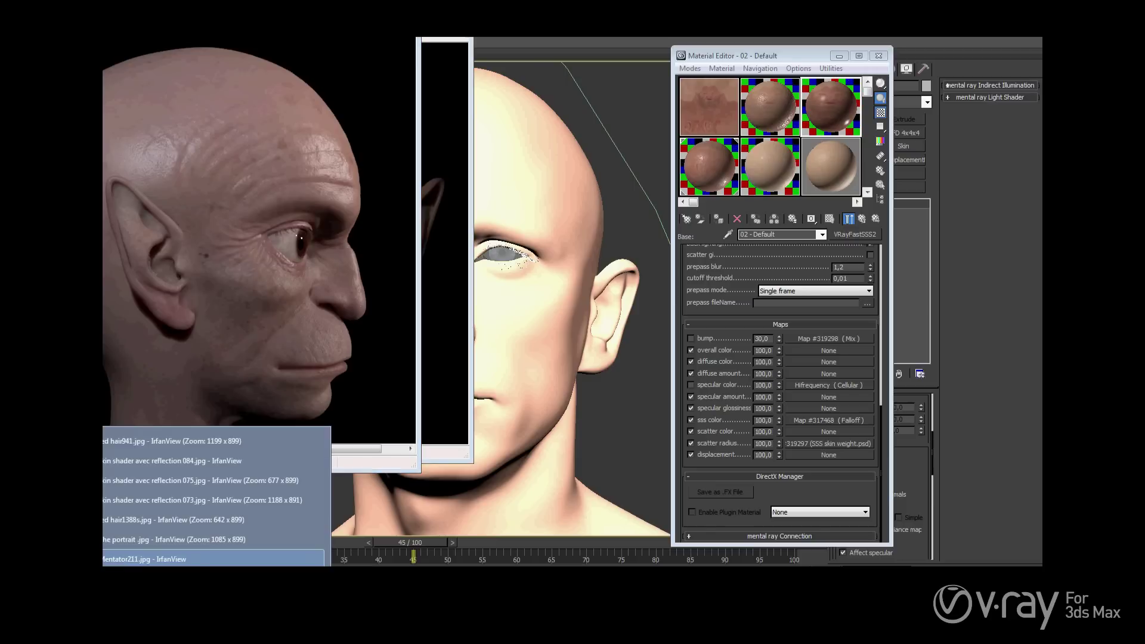
left_click(192, 539)
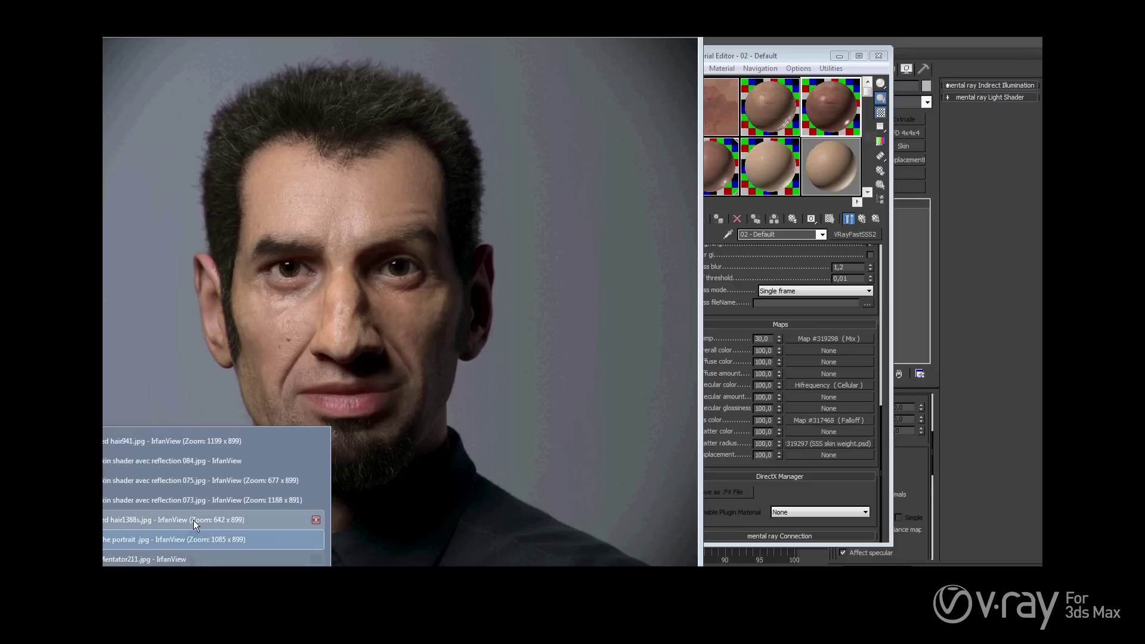
left_click(193, 520)
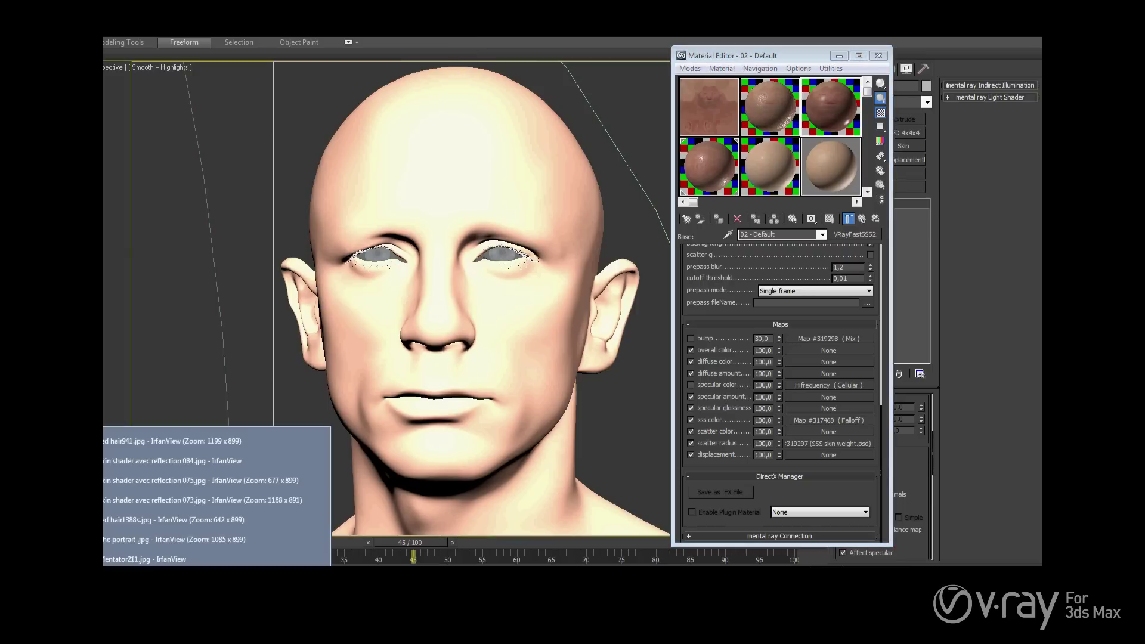
- View the skin shader avec reflection 084.jpg and 075.jpg head renders, placing the larger image so both are partly visible
left_click(180, 460)
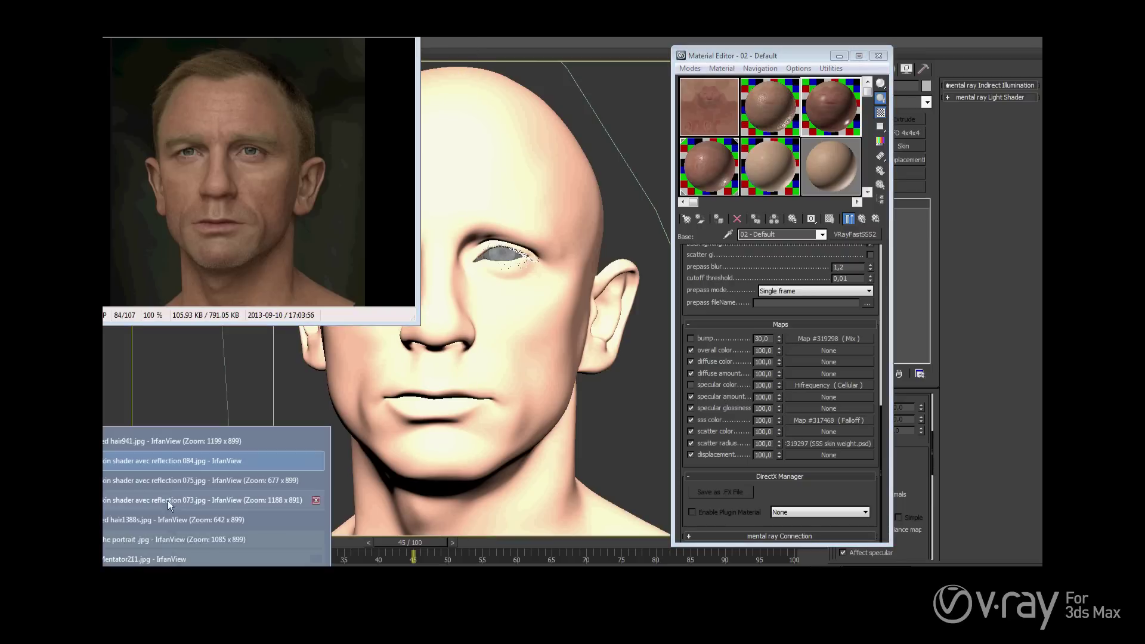
left_click(169, 482)
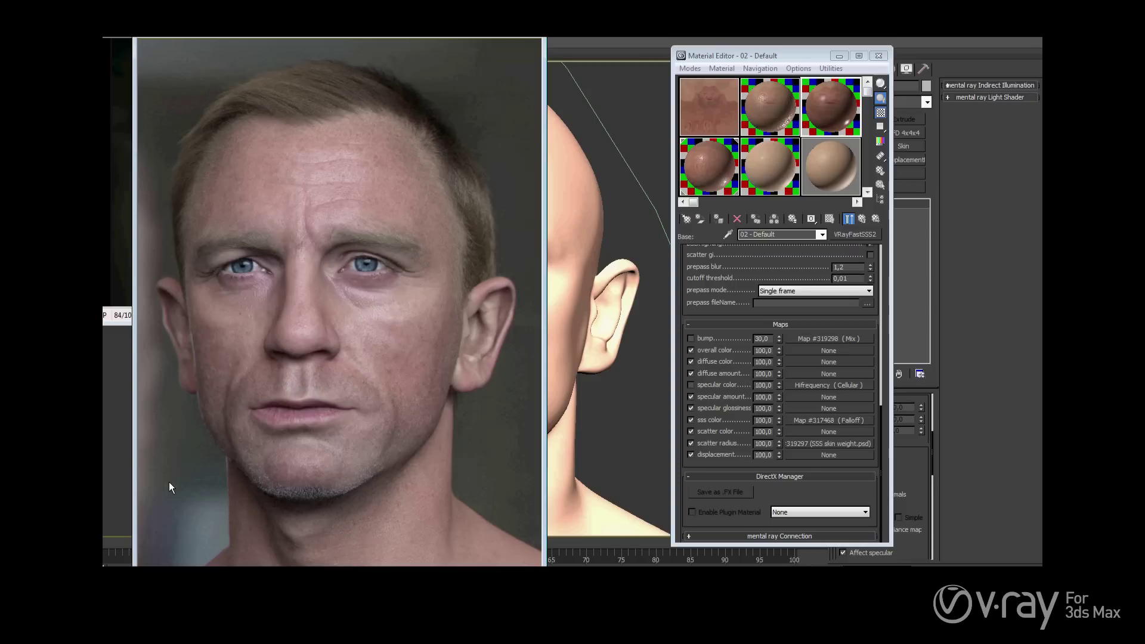
left_click_drag(334, 26, 468, 23)
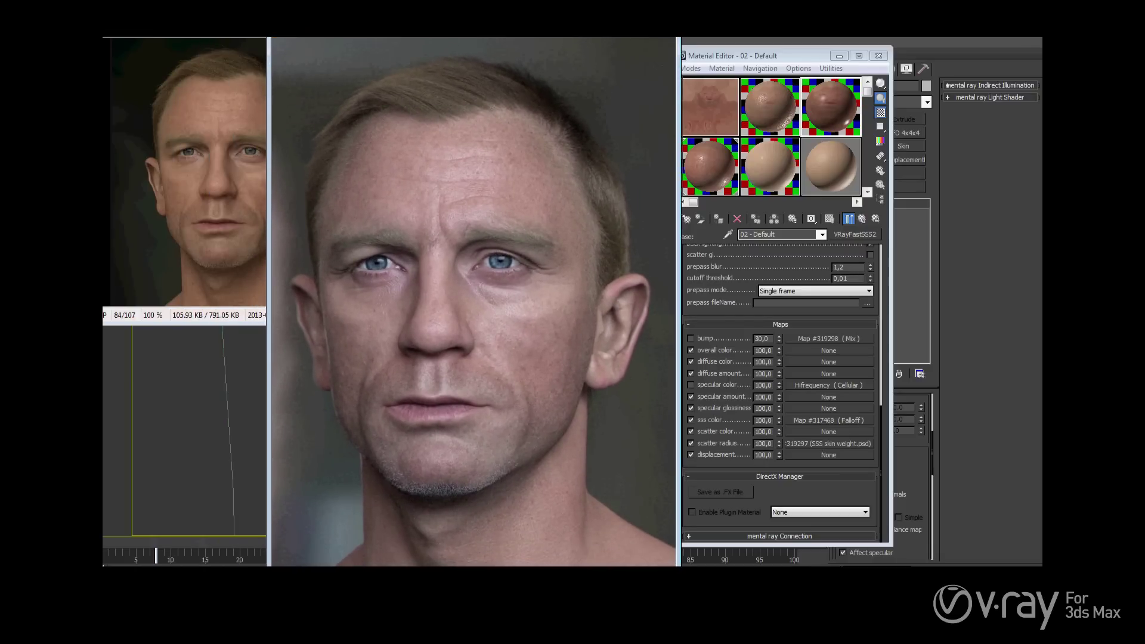